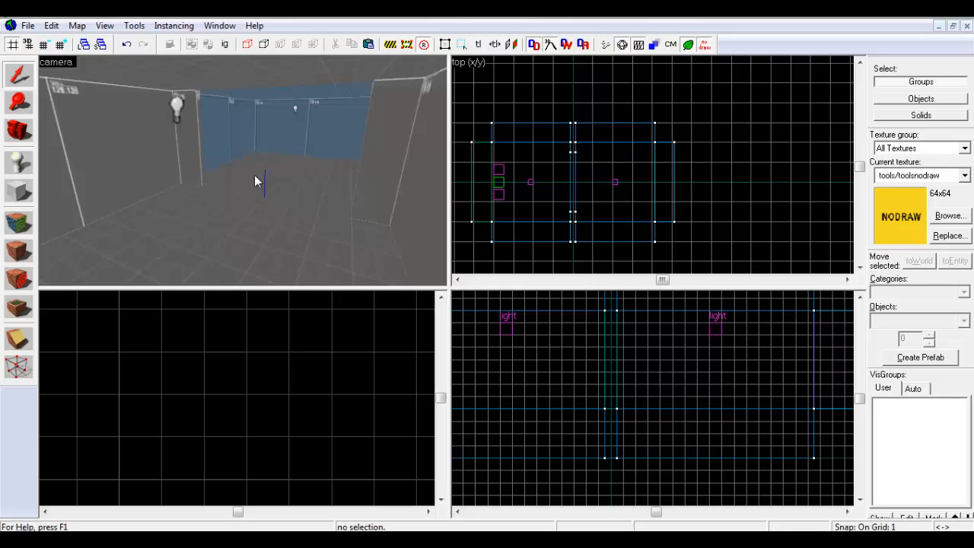
- Place an info_player_teamspawn entity at the map origin, between the walls of the central doorway
scroll(279, 113, "up", 1)
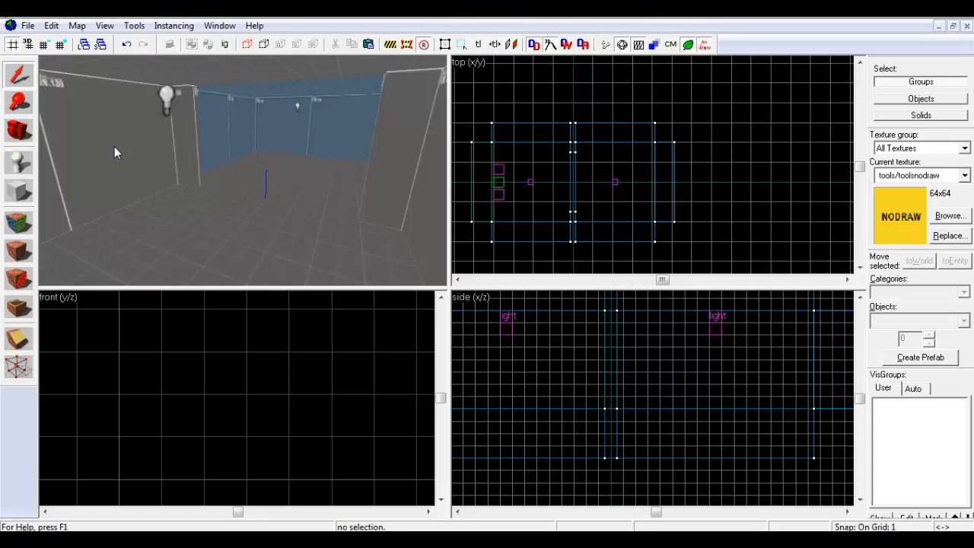
left_click(21, 164)
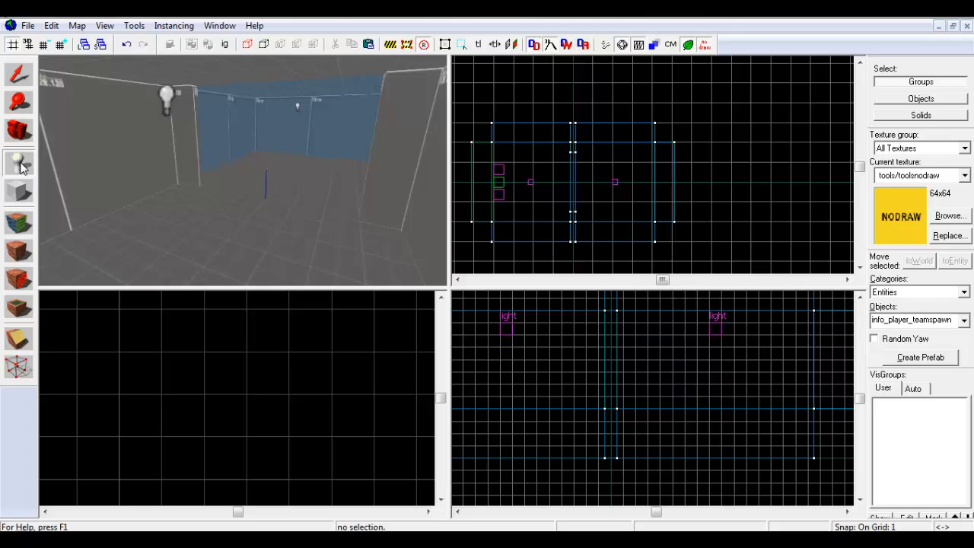
scroll(571, 184, "up", 5)
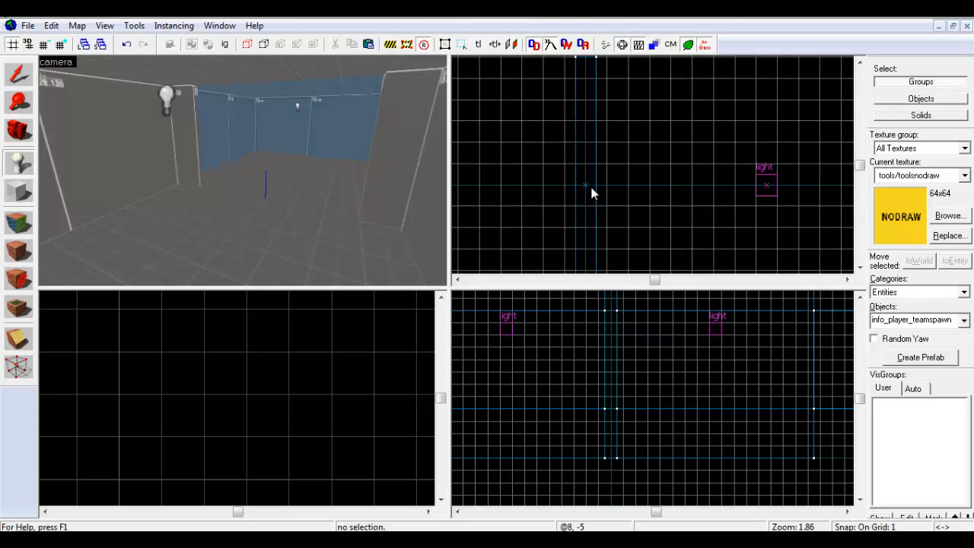
scroll(585, 186, "up", 3)
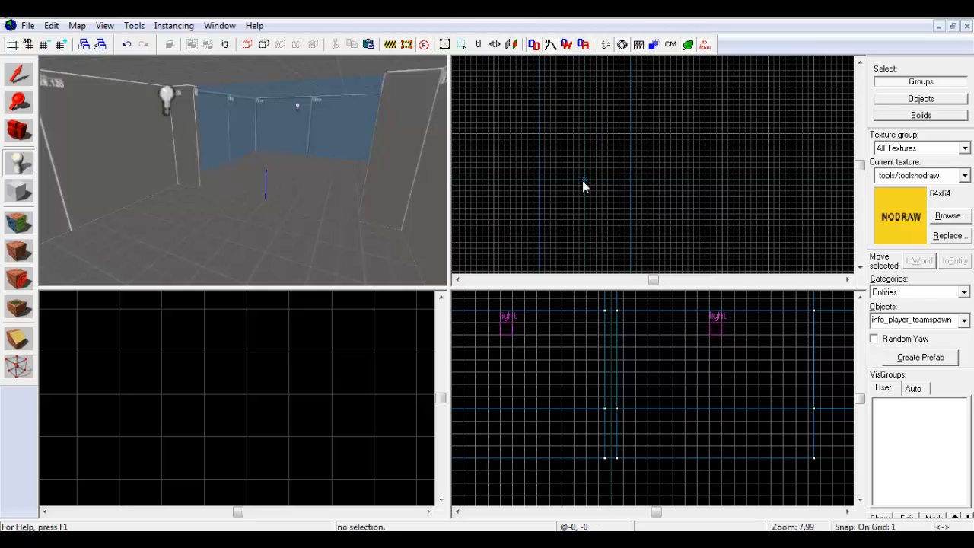
left_click(582, 180)
scroll(611, 373, "up", 4)
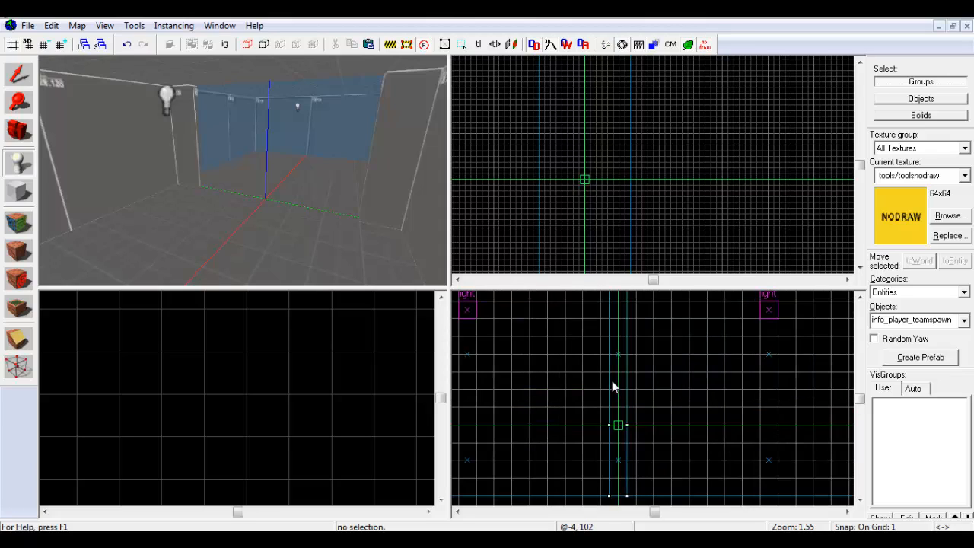
key("Return")
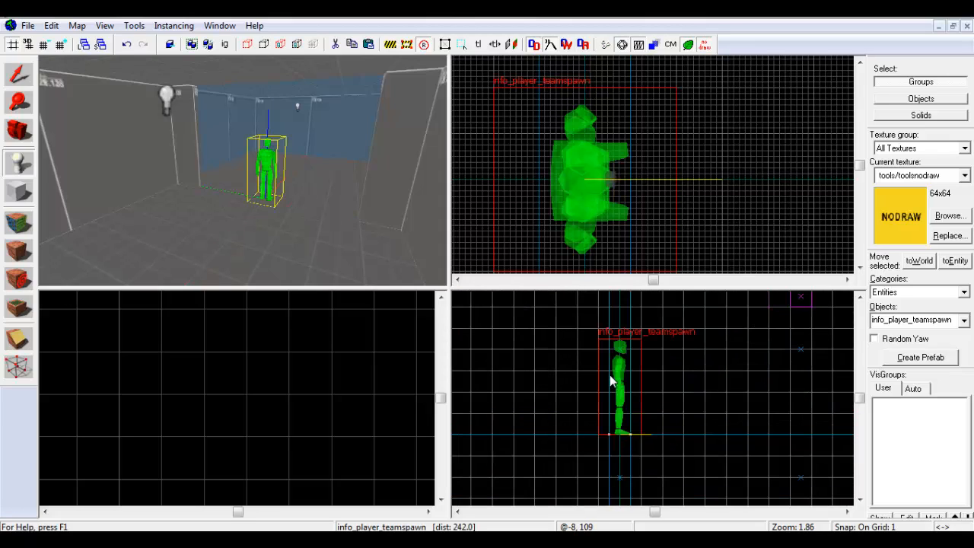
- Open the new entity's properties and change its class to prop_static
left_click(18, 74)
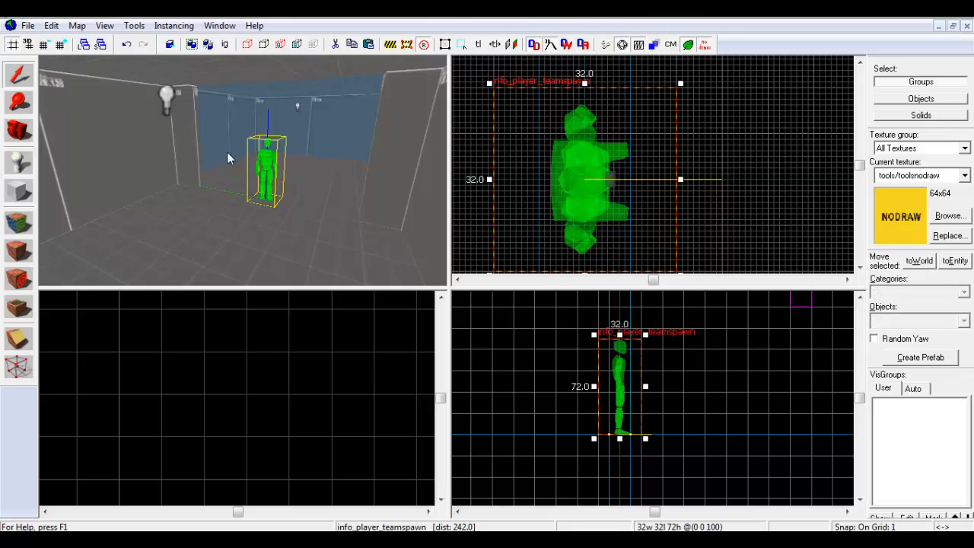
double_click(262, 165)
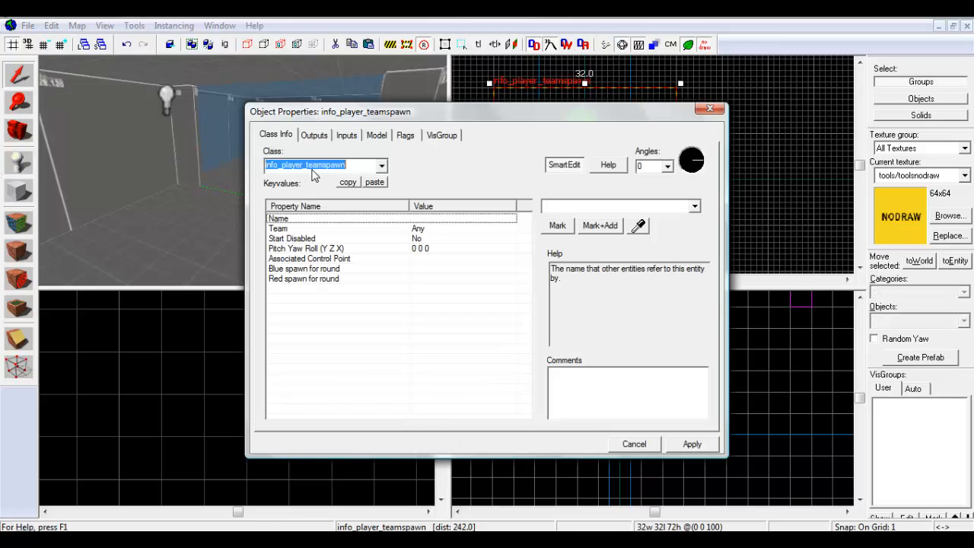
type("prop_")
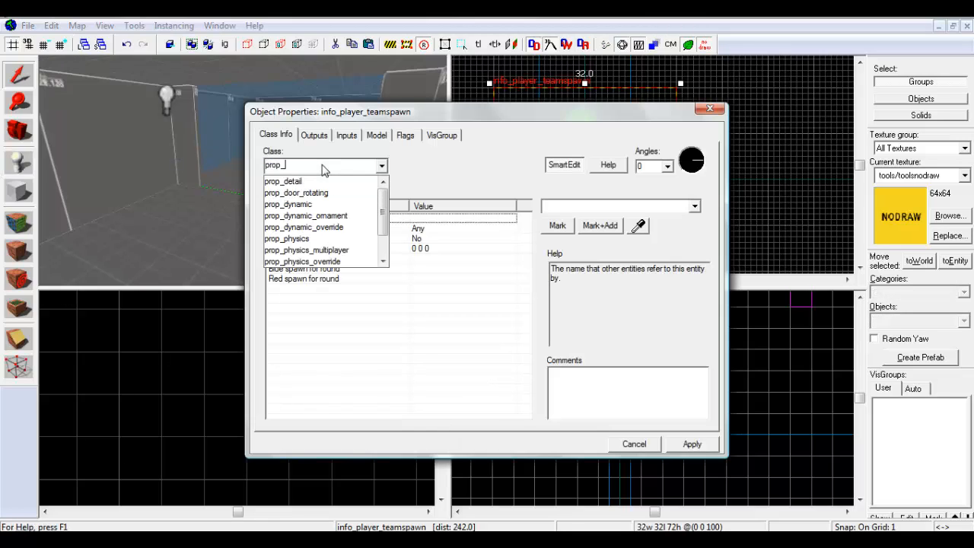
type("static")
key("Down")
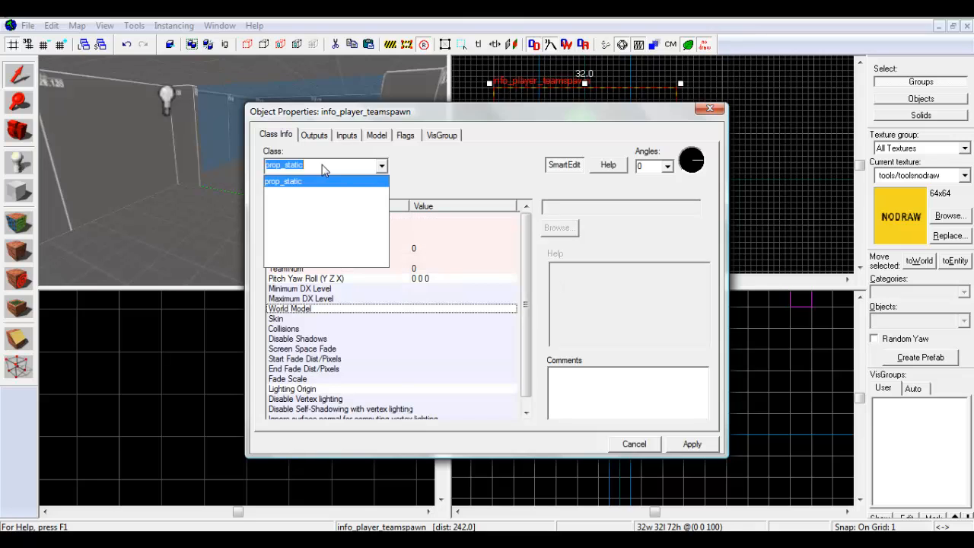
key("Return")
- Set the prop's world model to props_gameplay/door_slide_large_frame.mdl, and apply the properties
left_click(555, 228)
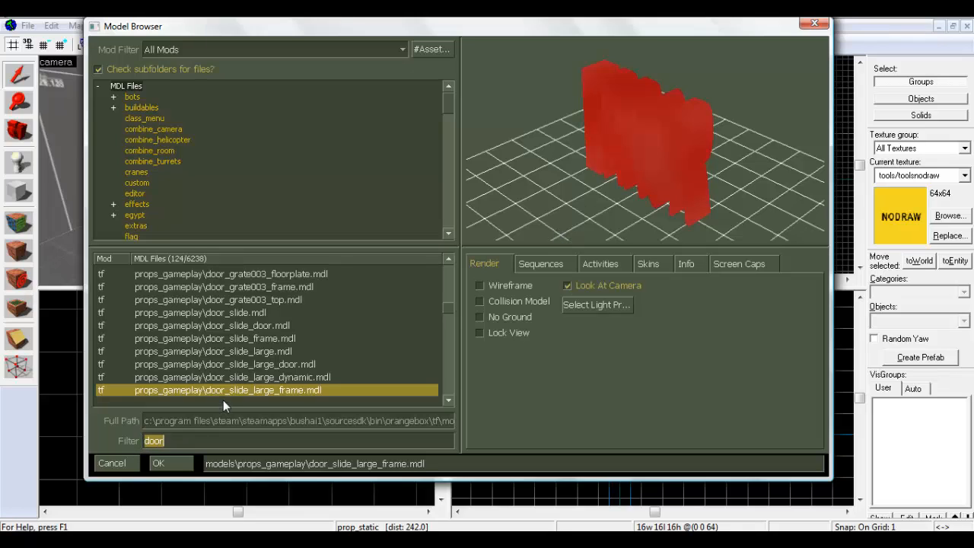
left_click(220, 391)
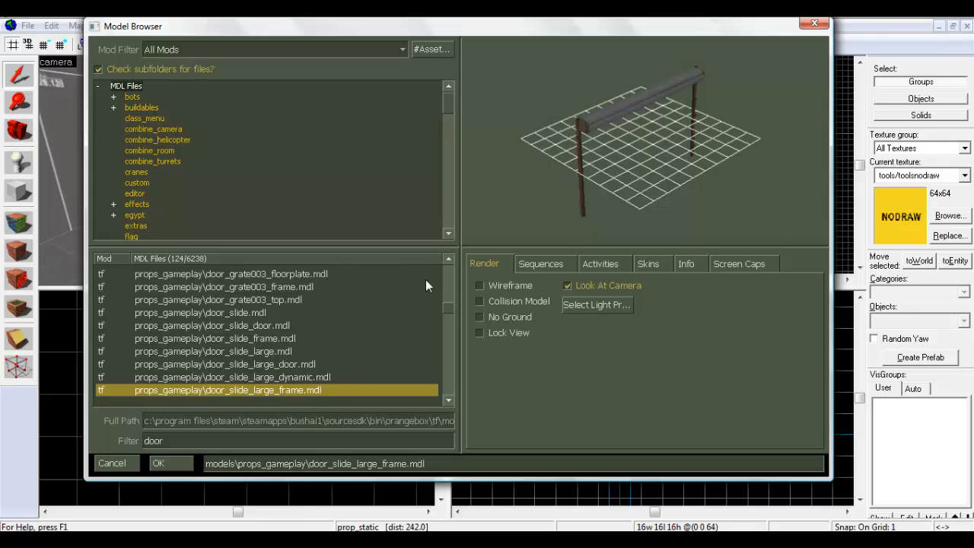
left_click_drag(510, 163, 532, 164)
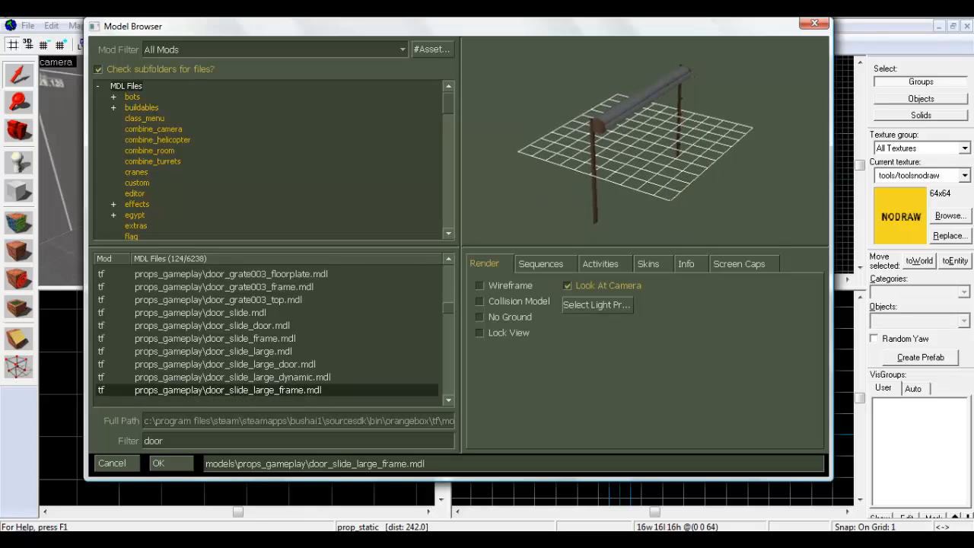
left_click_drag(735, 78, 728, 78)
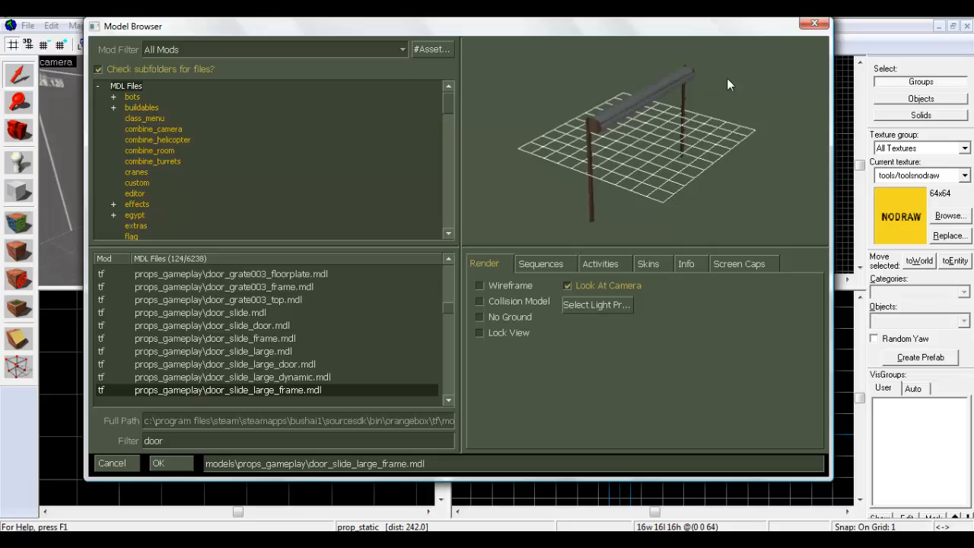
left_click(307, 363)
left_click(299, 351)
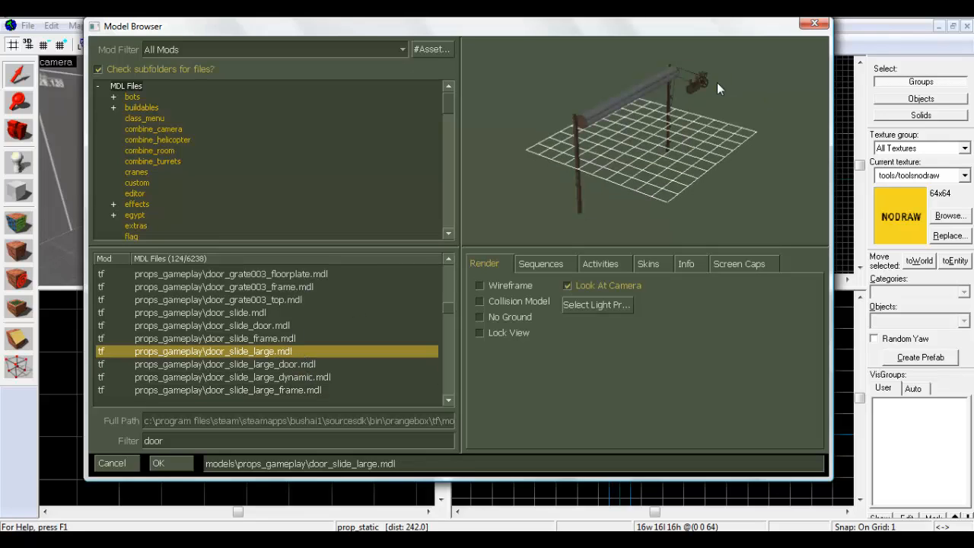
left_click(311, 391)
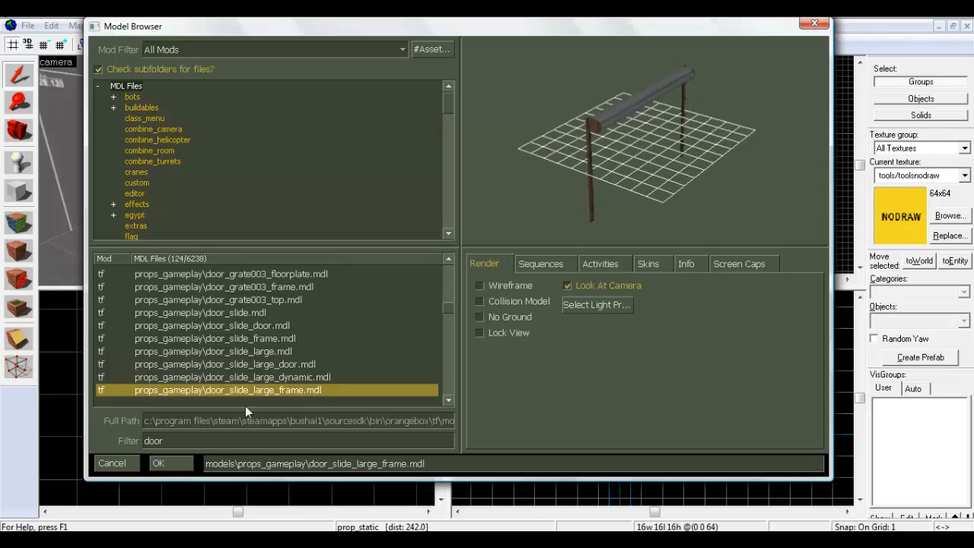
left_click(174, 469)
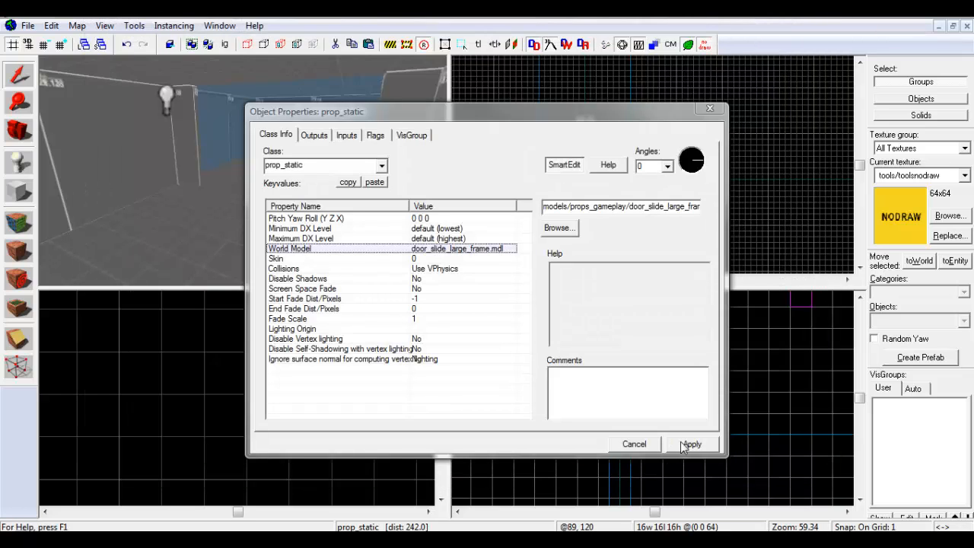
left_click(682, 444)
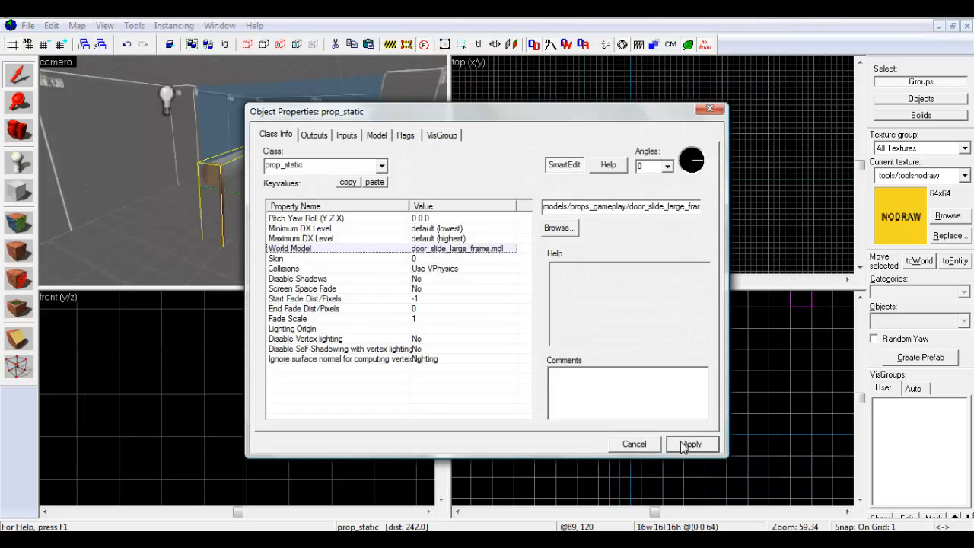
left_click(708, 109)
- Rotate the door frame prop 90 degrees about the Z axis with the Transform command
scroll(657, 370, "down", 1)
scroll(647, 367, "up", 1)
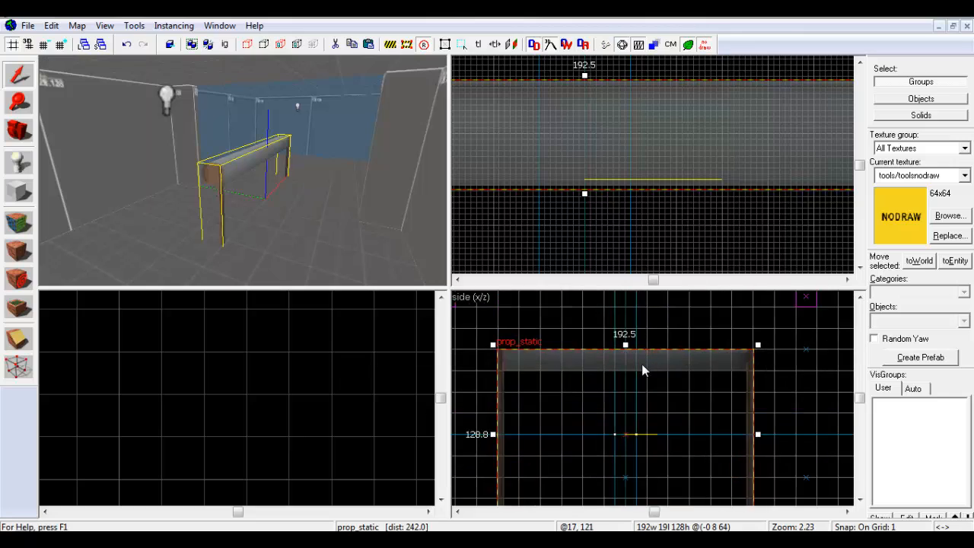
scroll(641, 370, "up", 1)
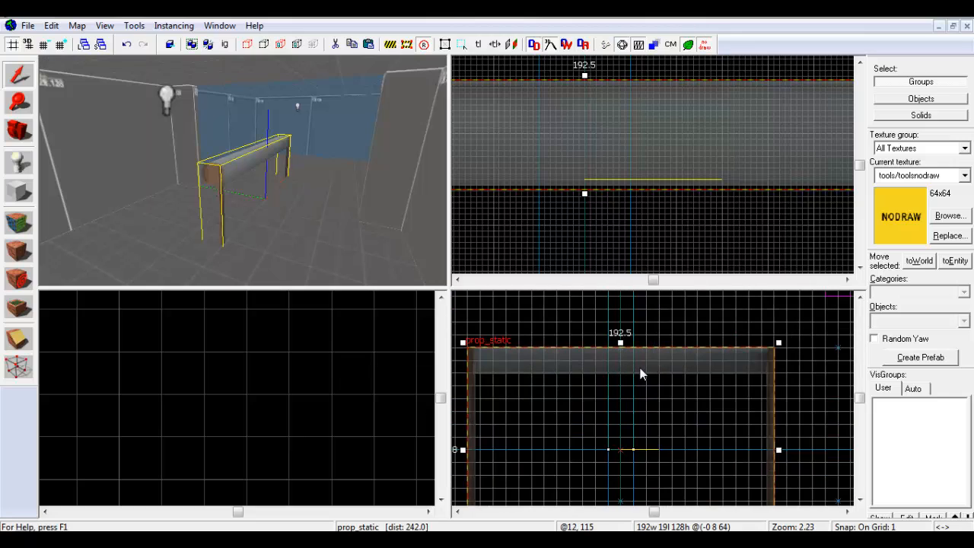
right_click(574, 398)
left_click(639, 319)
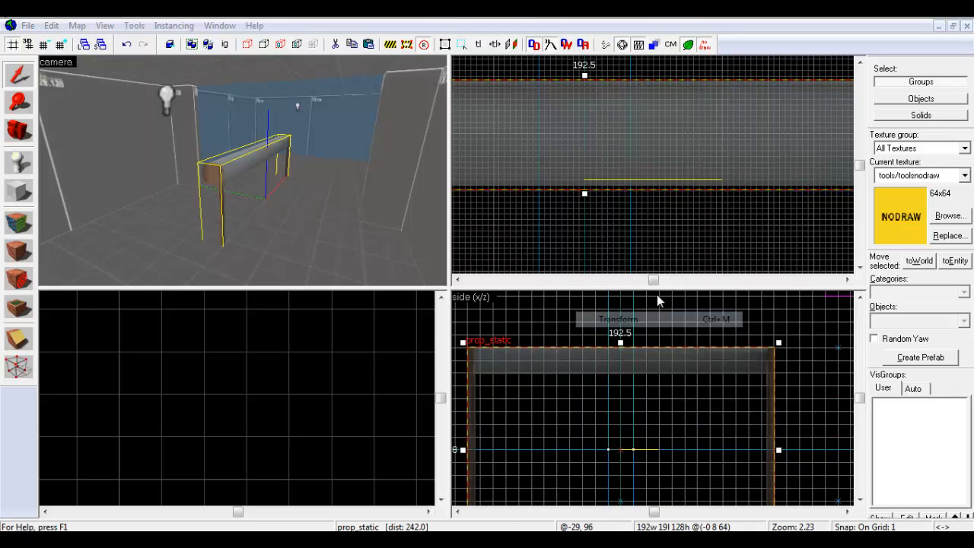
type("90")
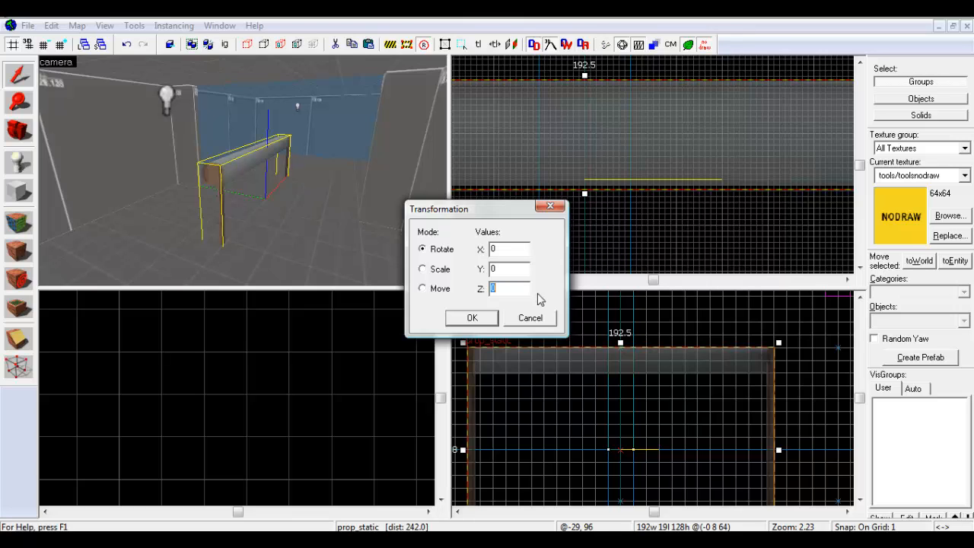
key("Return")
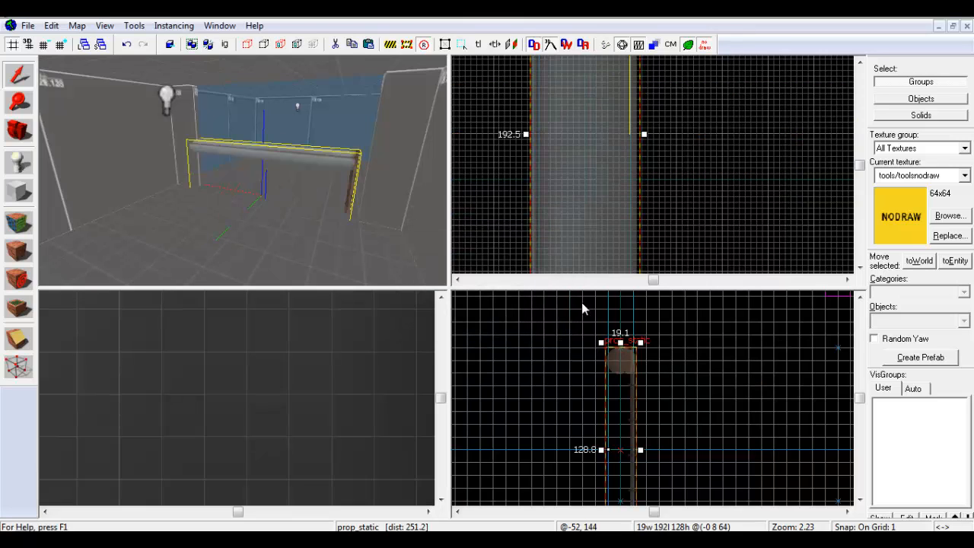
- Raise the door frame prop into the doorway, with its base on the floor and its post within the wall's thickness
scroll(620, 178, "down", 3)
scroll(617, 346, "down", 2)
scroll(615, 335, "down", 3)
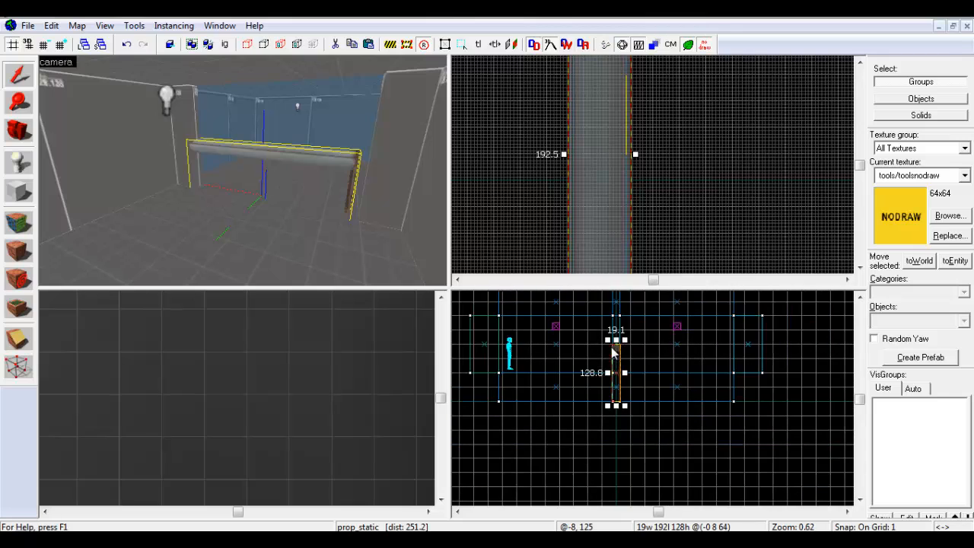
scroll(617, 347, "up", 3)
mouse_move(618, 381)
left_mouse_down()
mouse_move(616, 322)
mouse_move(618, 371)
left_mouse_up()
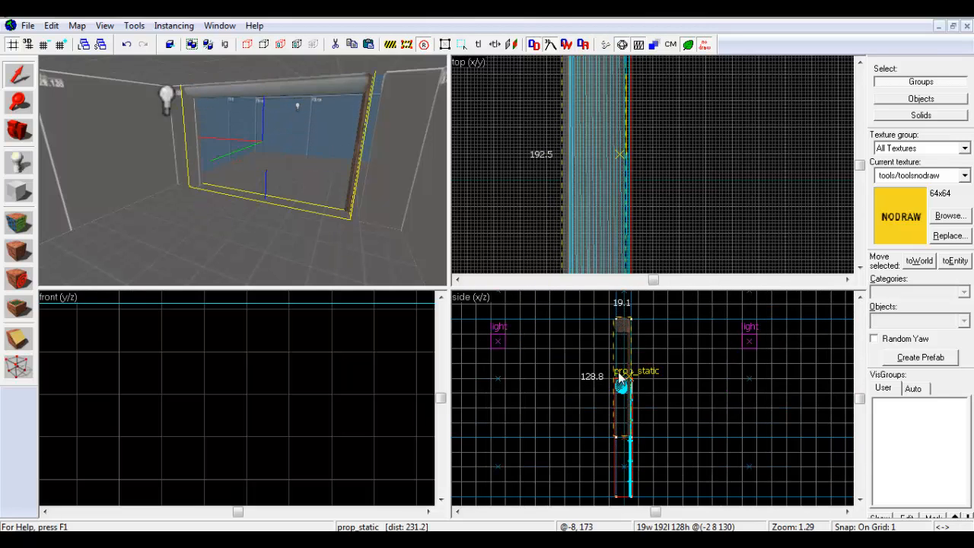
scroll(617, 371, "up", 10)
scroll(624, 414, "up", 2)
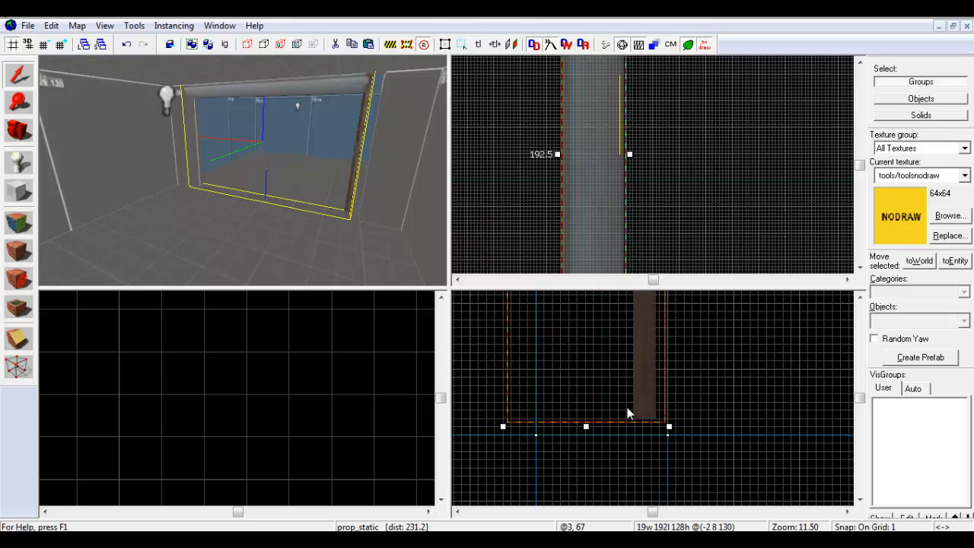
left_click_drag(627, 407, 576, 420)
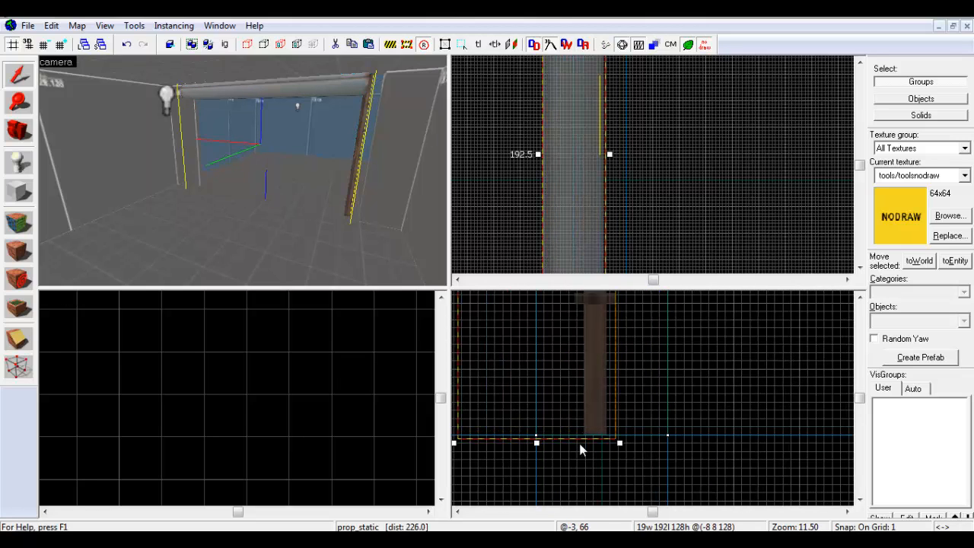
- Shift the door frame along the wall in the top view so its end lines up with the doorway's edge
scroll(601, 422, "down", 3)
scroll(598, 434, "up", 5)
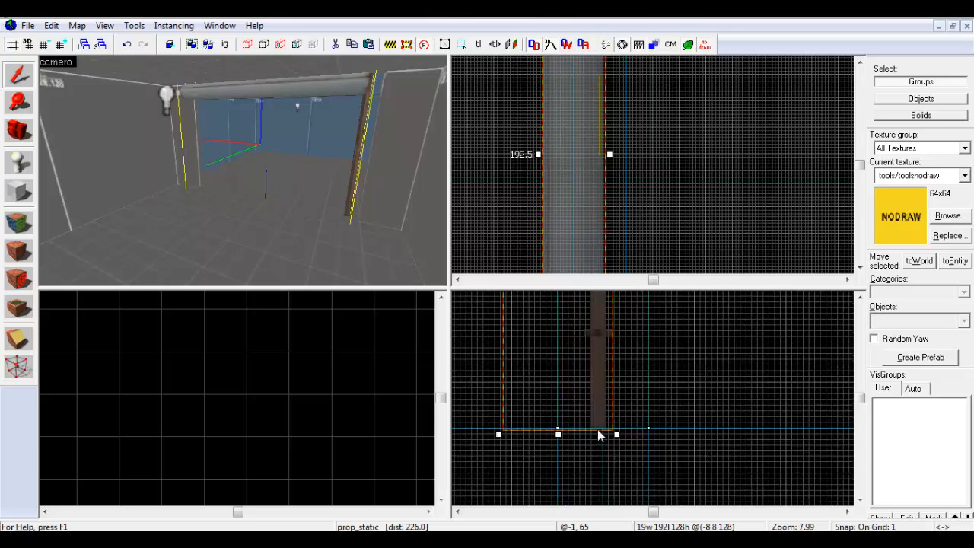
scroll(595, 431, "down", 15)
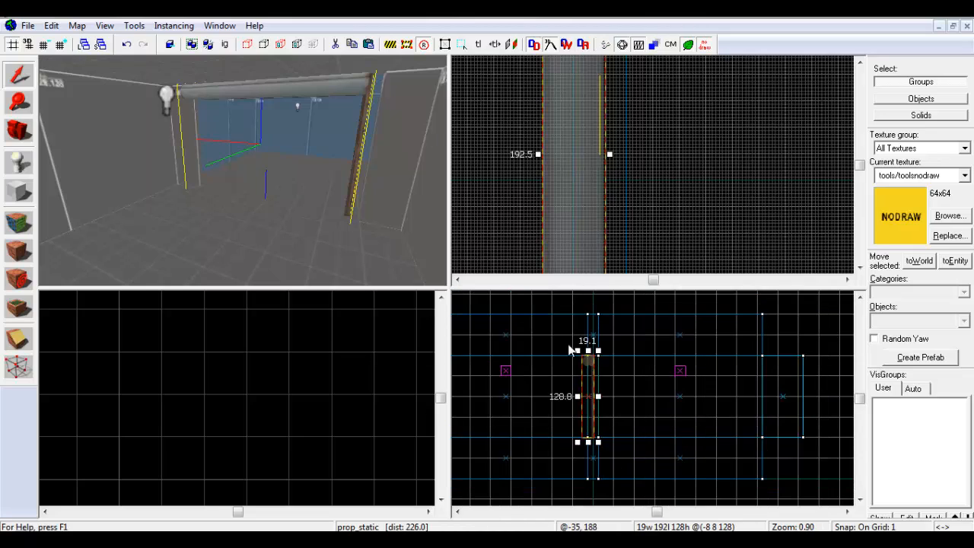
scroll(586, 359, "up", 6)
scroll(592, 365, "up", 7)
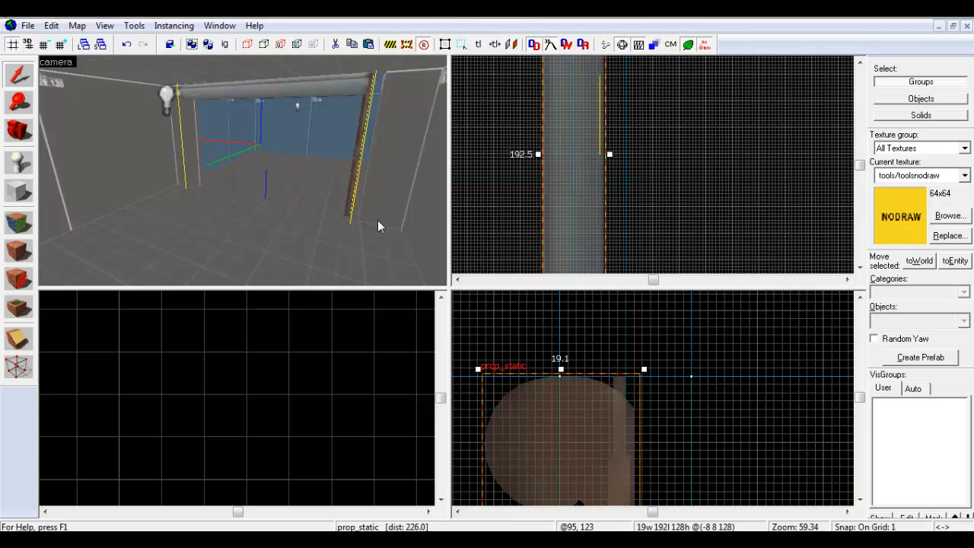
scroll(594, 150, "down", 1)
scroll(594, 149, "down", 6)
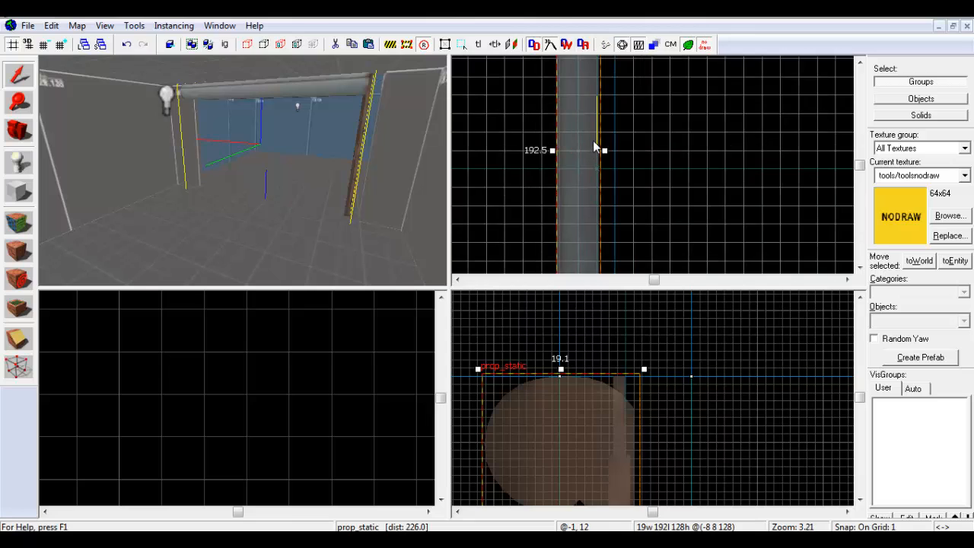
scroll(606, 248, "up", 10)
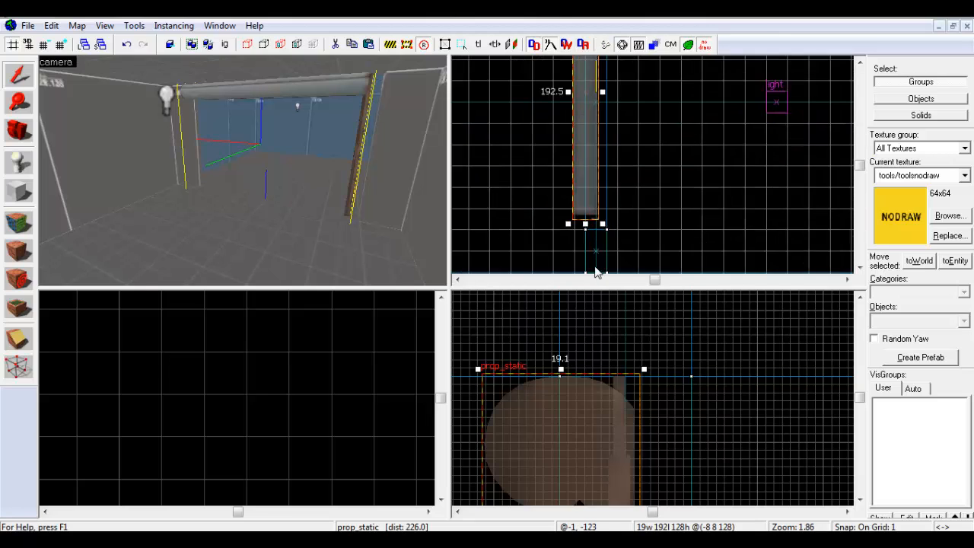
left_click_drag(580, 144, 582, 188)
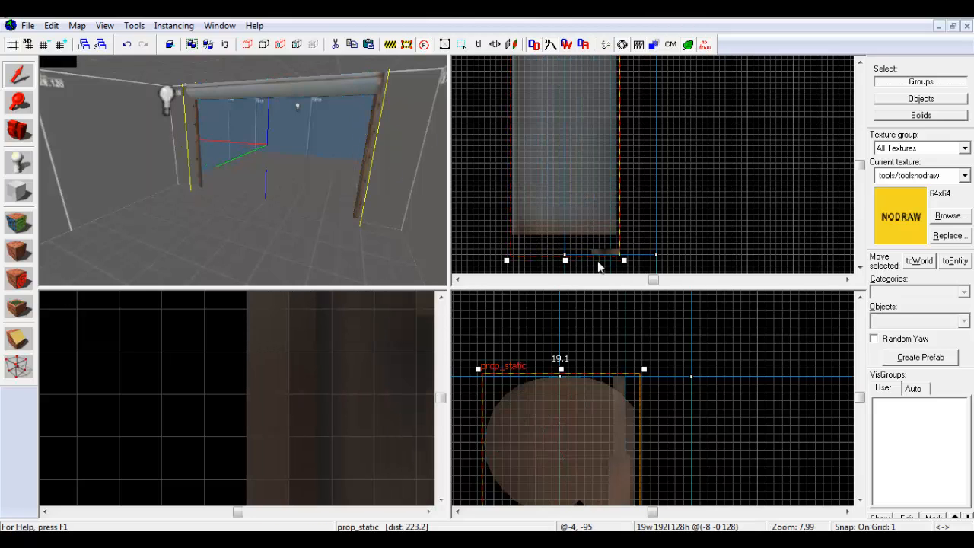
- Examine in the 3D view how the door frame's side post fits against the doorway wall
scroll(385, 180, "up", 2)
key("z")
key("w")
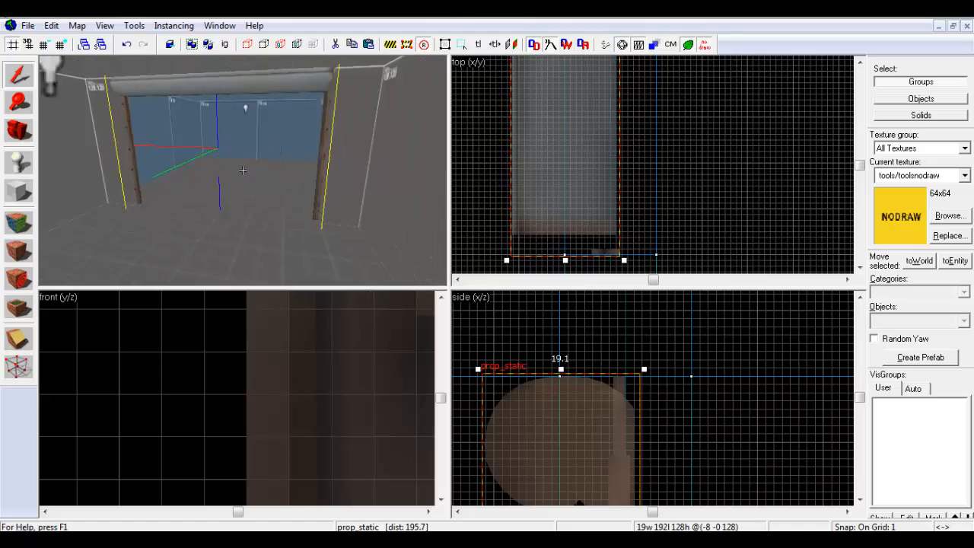
key("z")
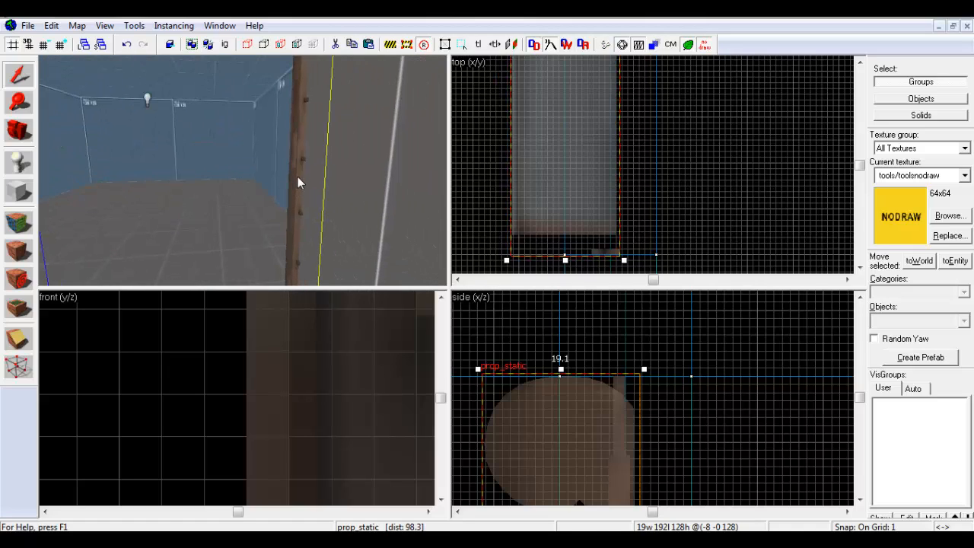
- Select the wall sections beside the doorway and the door frame prop in turn to compare how they line up
scroll(622, 270, "up", 1)
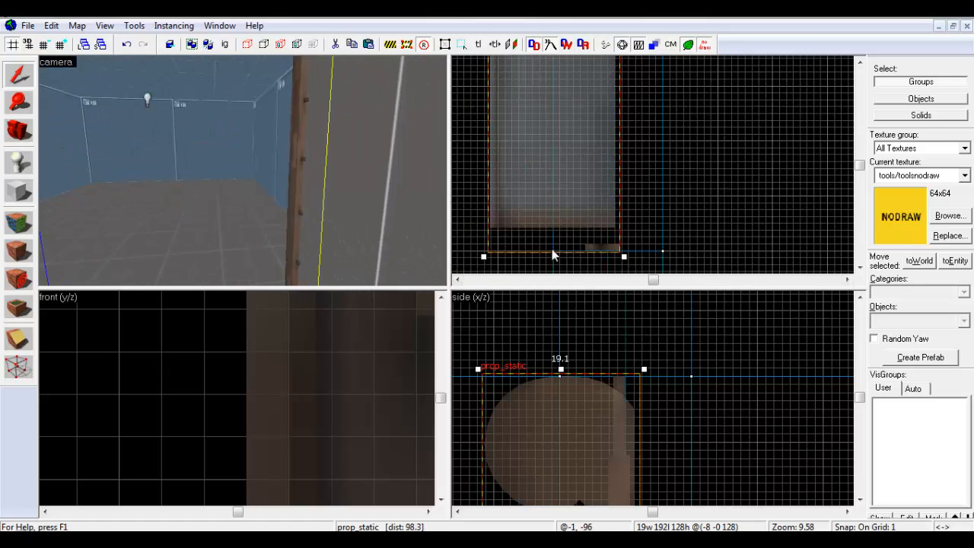
left_click(414, 218)
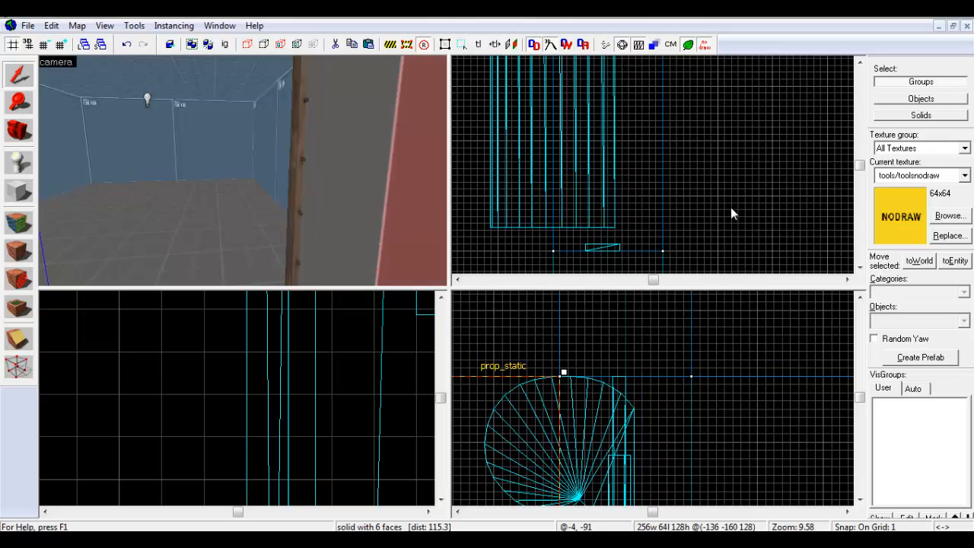
left_click(315, 202)
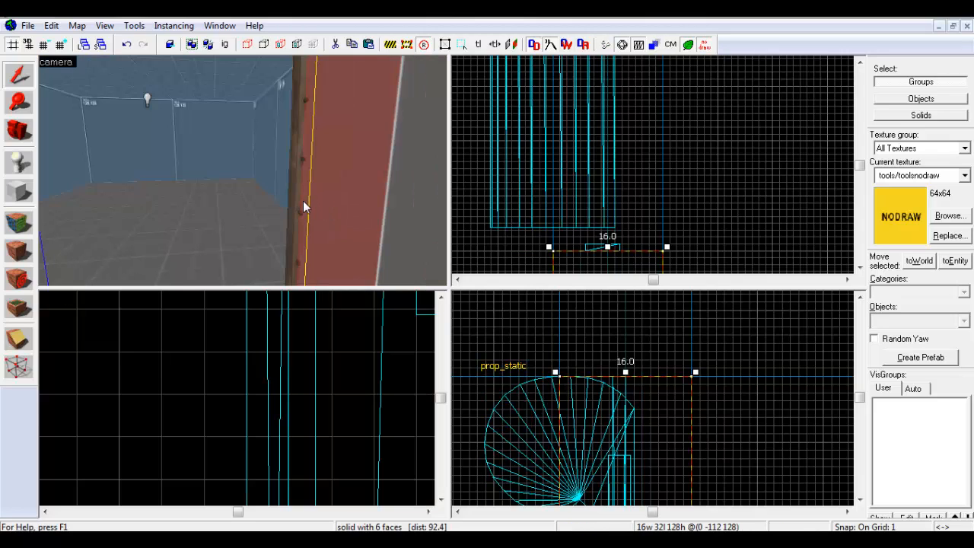
left_click(295, 205)
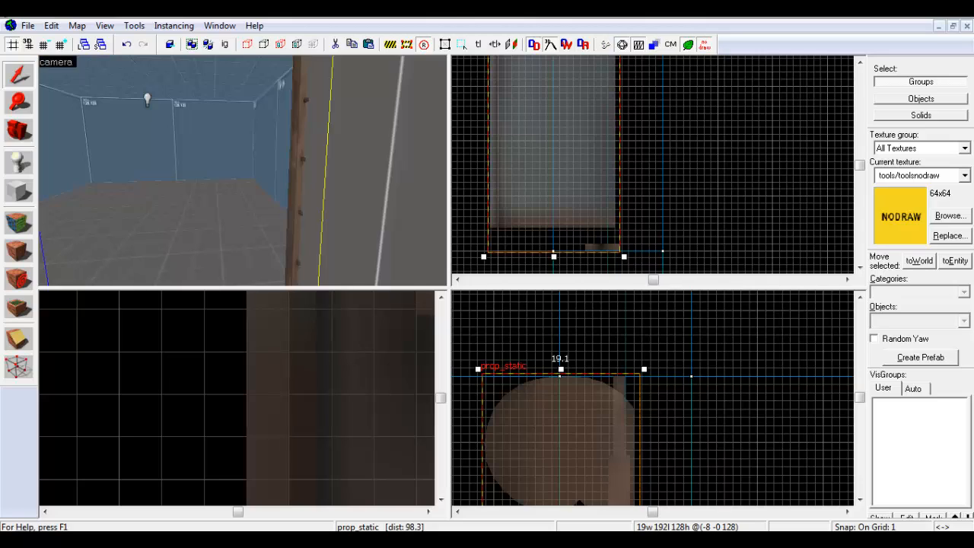
key("z")
key("s")
key("s")
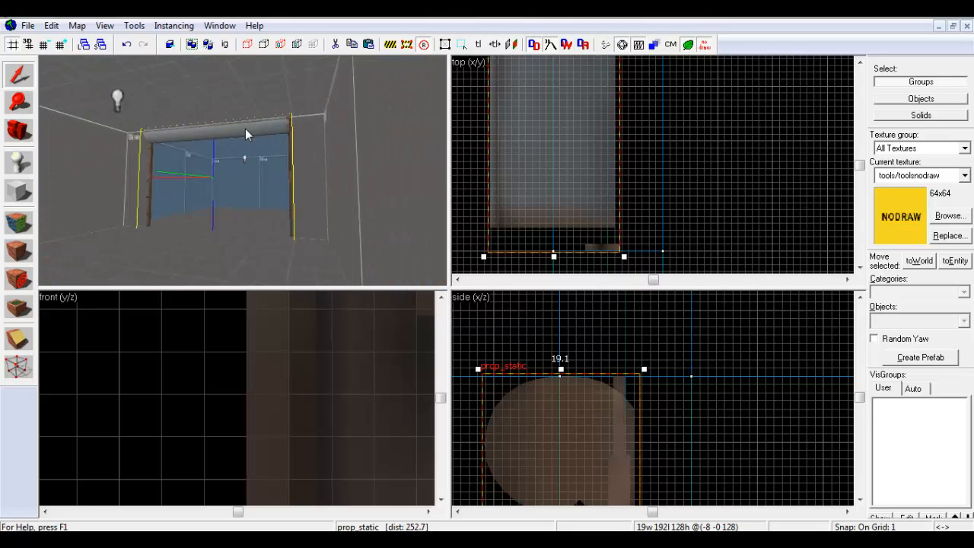
- Outline a nodraw block 4 by 2 units in the top view, against the inner face of the door frame's post
scroll(625, 354, "down", 6)
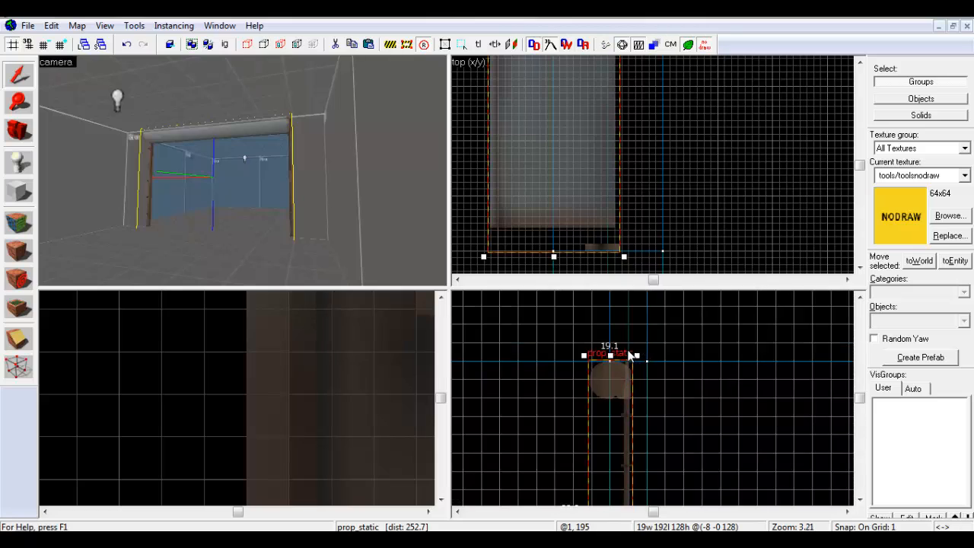
scroll(625, 354, "down", 3)
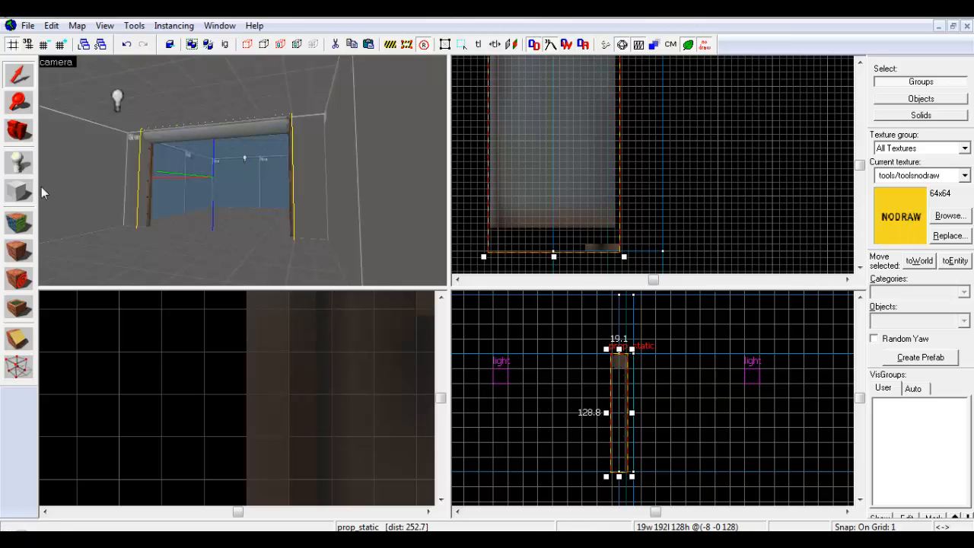
left_click(19, 191)
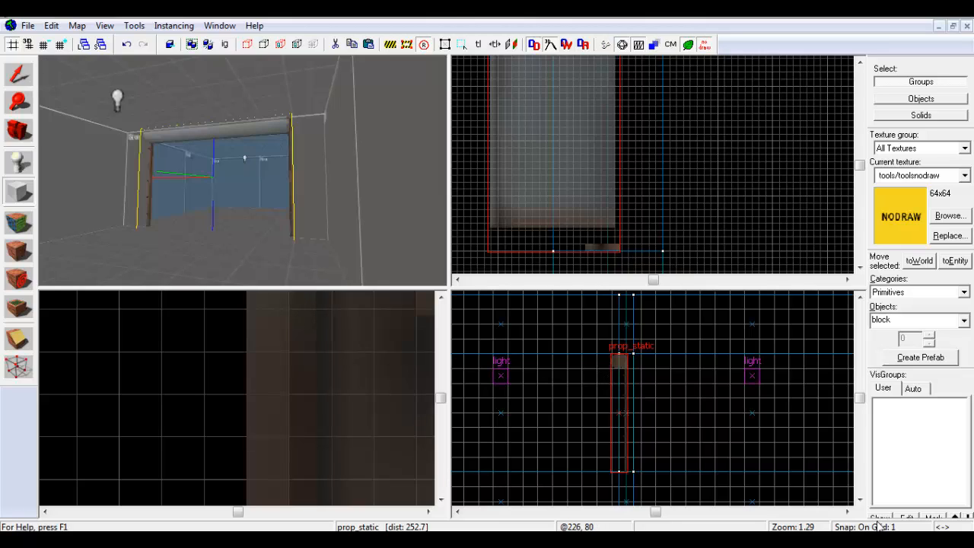
scroll(591, 242, "up", 2)
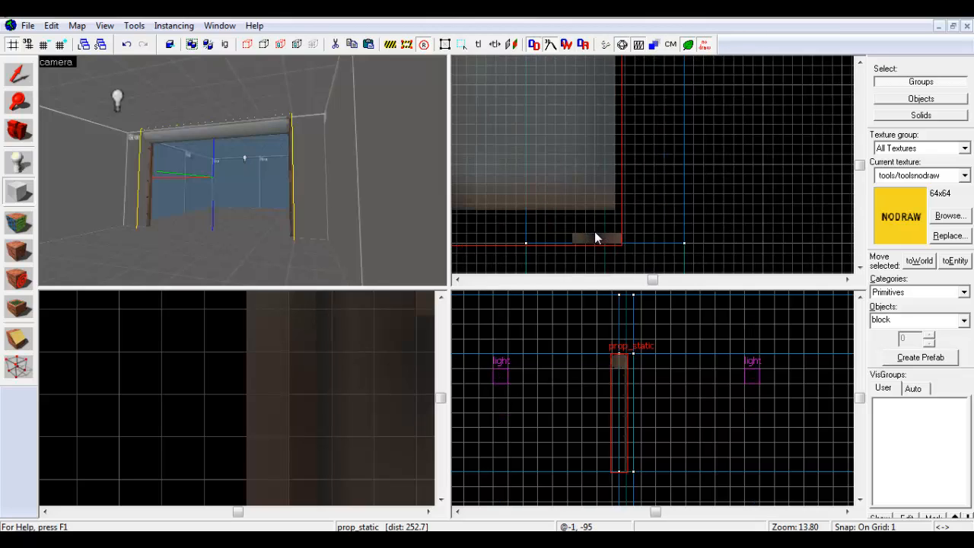
left_click(610, 230)
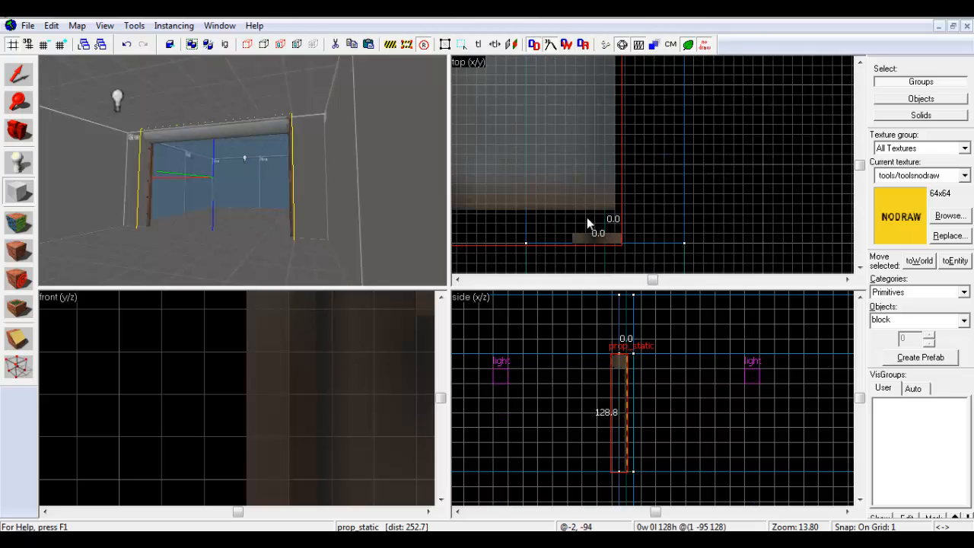
left_click_drag(581, 213, 566, 216)
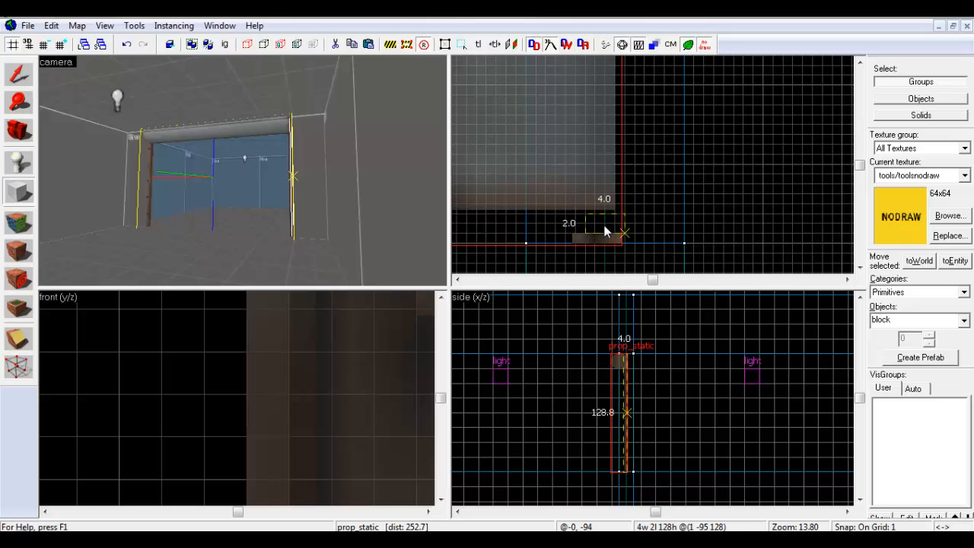
scroll(606, 238, "up", 3)
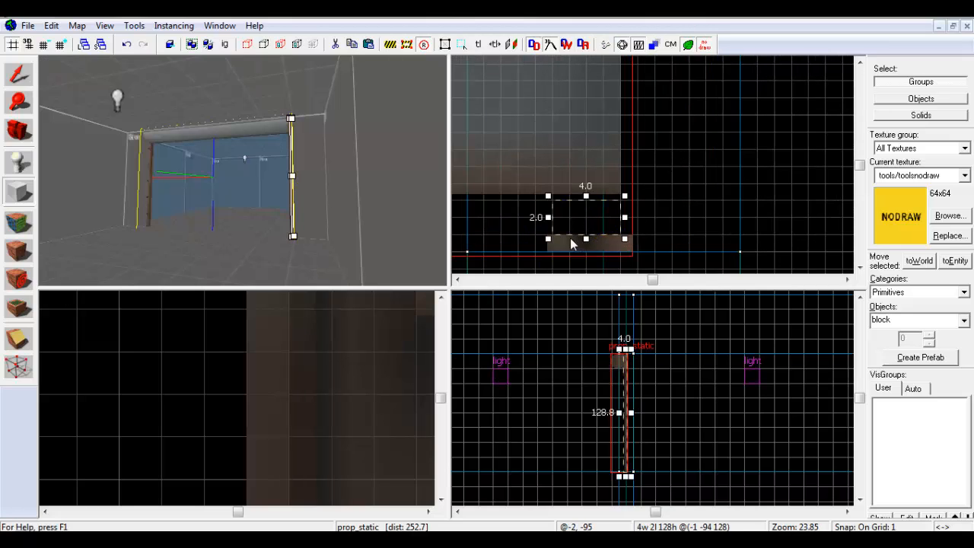
scroll(570, 244, "up", 2)
scroll(567, 251, "up", 1)
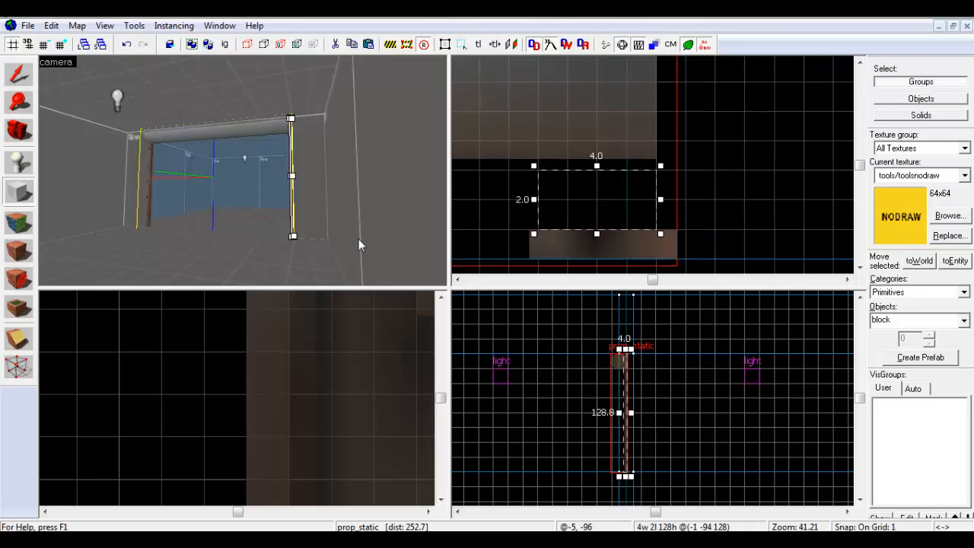
- Move the block sideways in the front view until it sits just clear of the post, with its base on the floor
scroll(252, 174, "up", 1)
scroll(604, 354, "up", 2)
scroll(299, 399, "up", 5)
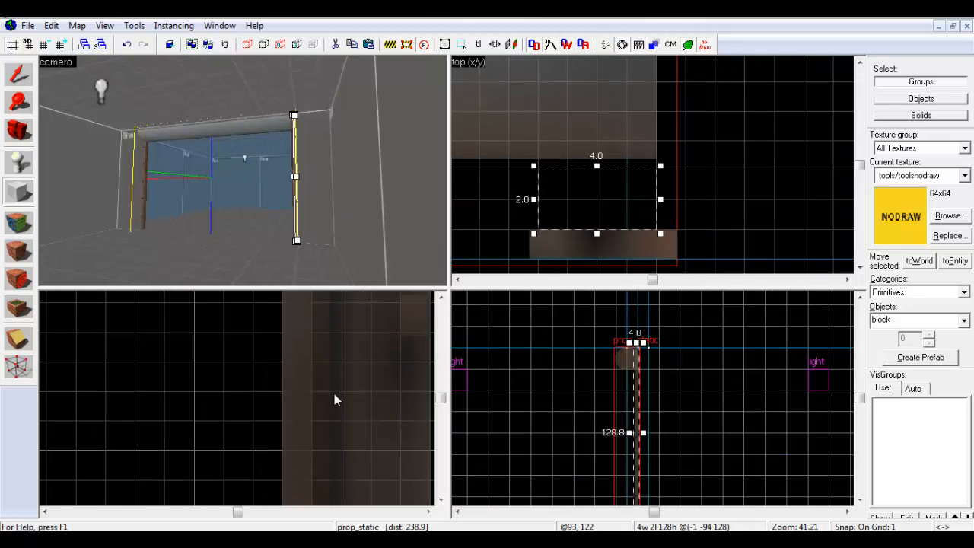
scroll(291, 396, "down", 9)
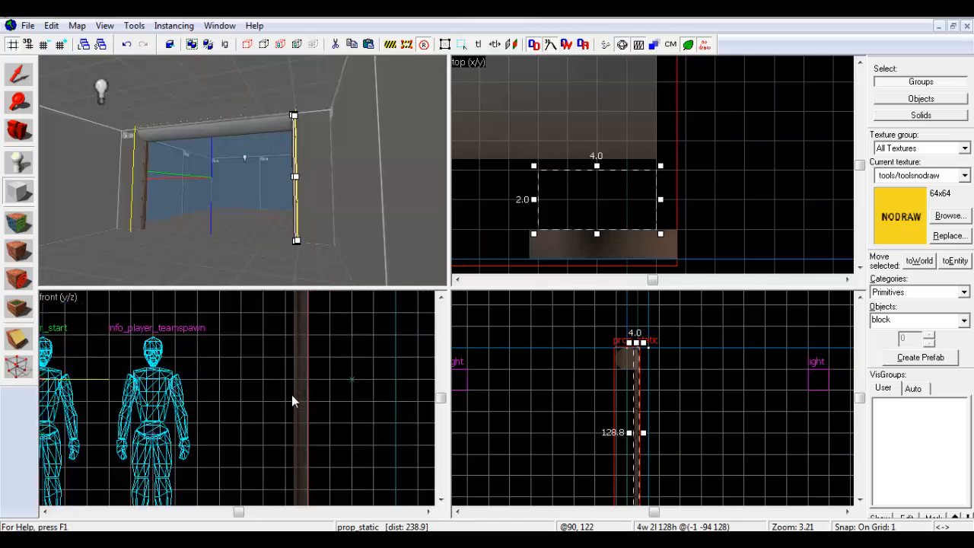
scroll(82, 430, "down", 3)
scroll(82, 429, "up", 13)
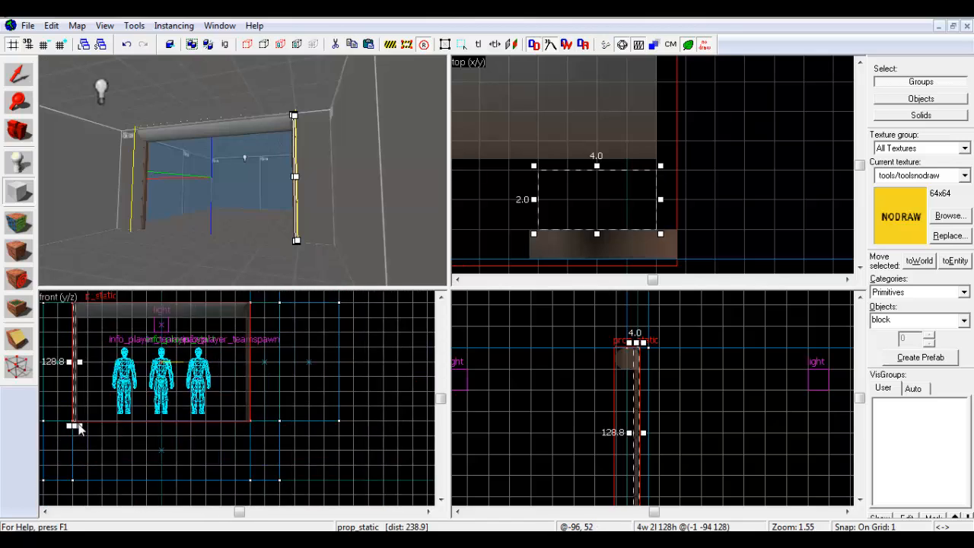
scroll(72, 412, "up", 2)
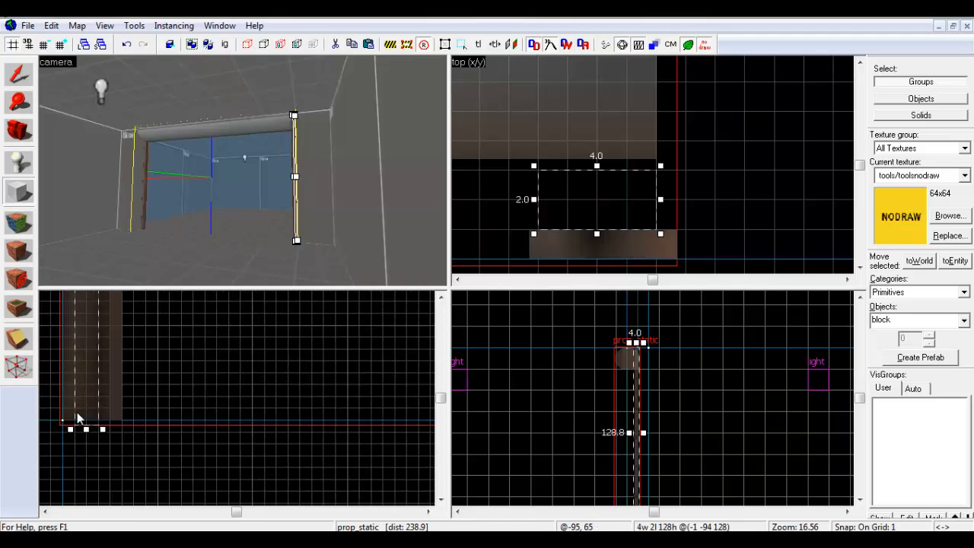
mouse_move(77, 411)
left_mouse_down()
mouse_move(121, 419)
mouse_move(124, 409)
left_mouse_up()
scroll(124, 408, "up", 4)
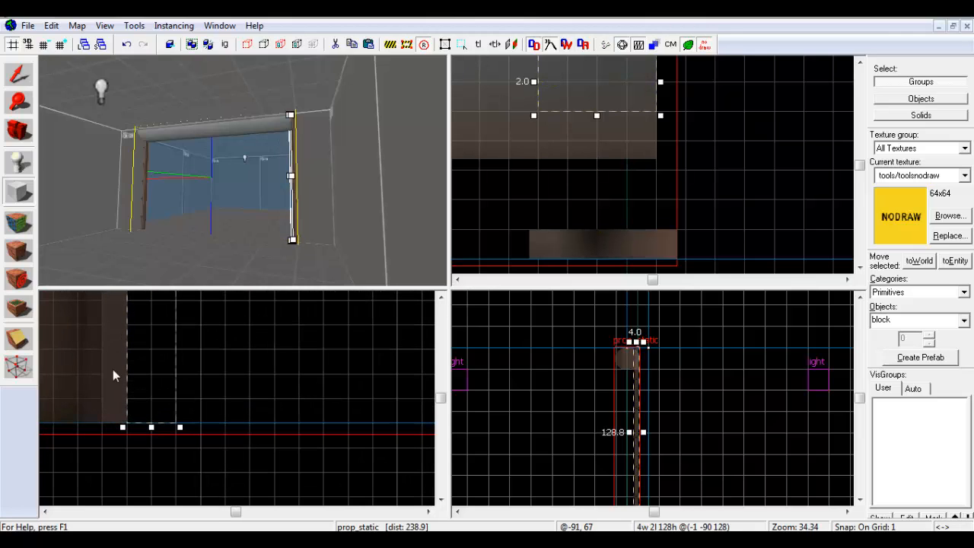
- Lower the block's top edge in the side view to just beneath the roller housing, making it 110 units high
scroll(330, 163, "up", 5)
scroll(606, 380, "down", 1)
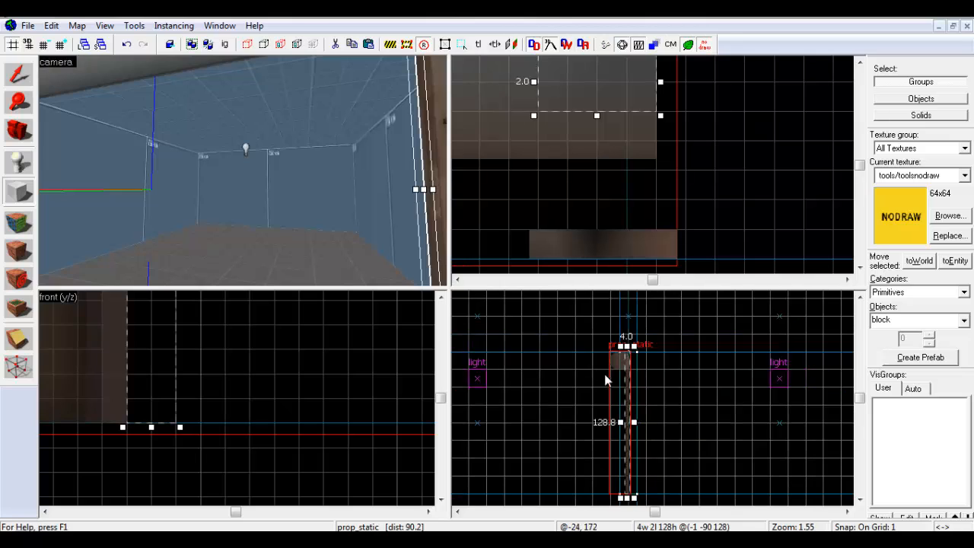
scroll(628, 383, "up", 6)
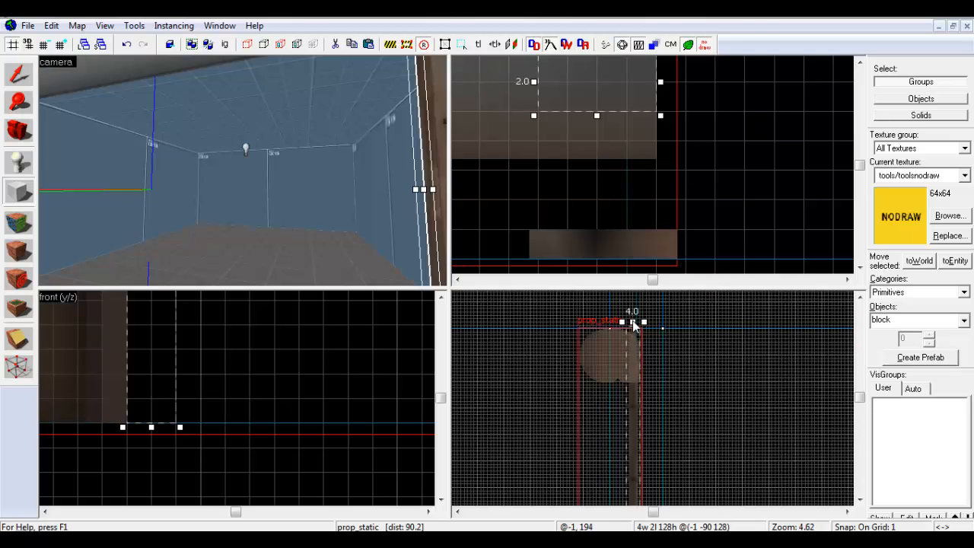
left_click_drag(634, 323, 636, 386)
scroll(634, 384, "up", 2)
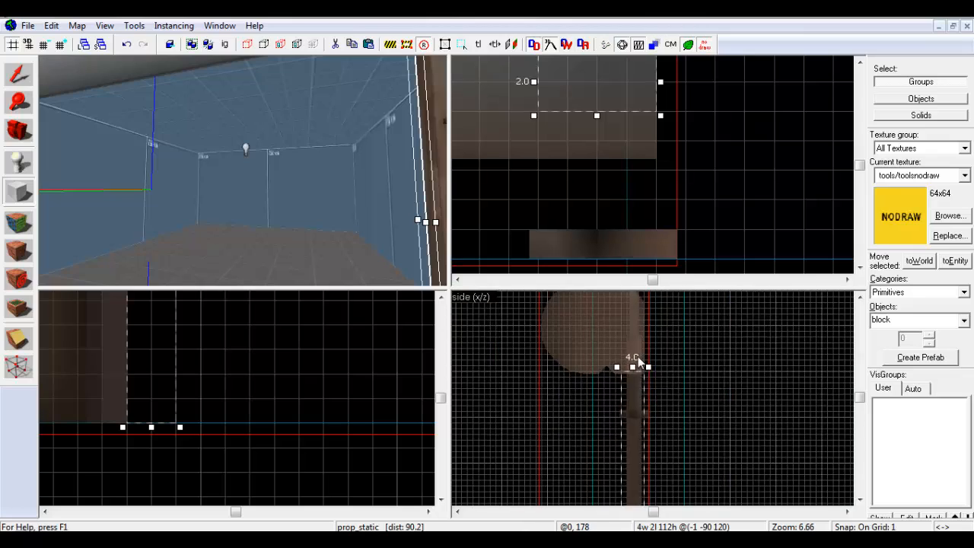
scroll(639, 362, "down", 2)
scroll(635, 372, "up", 12)
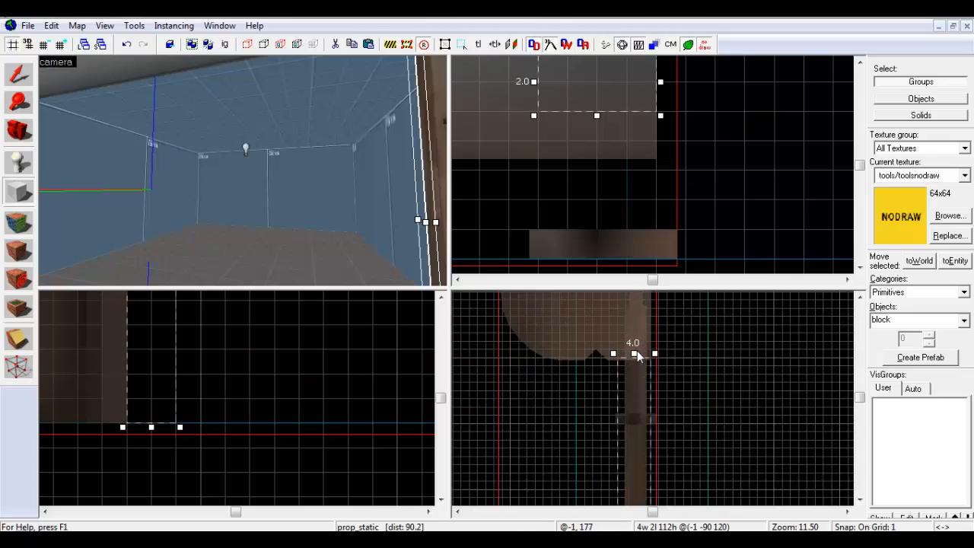
left_click_drag(636, 355, 639, 395)
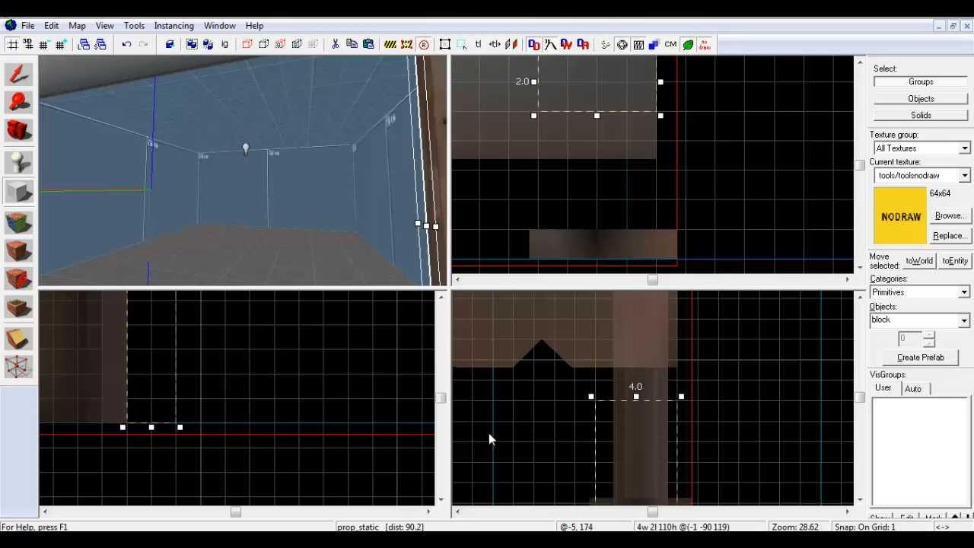
- Try shifting the block back against the post, and return it to its place just clear of the post
scroll(598, 378, "down", 2)
scroll(598, 375, "down", 13)
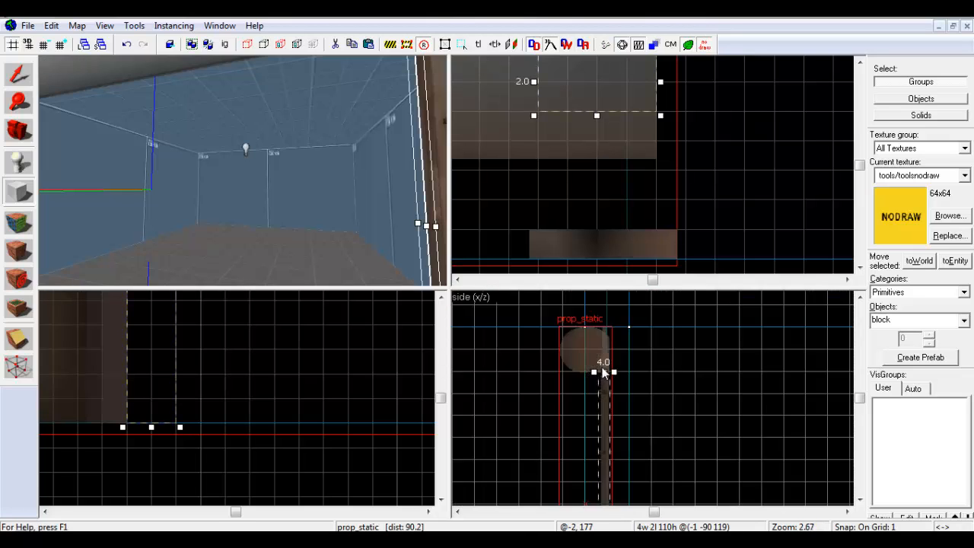
scroll(599, 374, "down", 2)
scroll(610, 174, "down", 3)
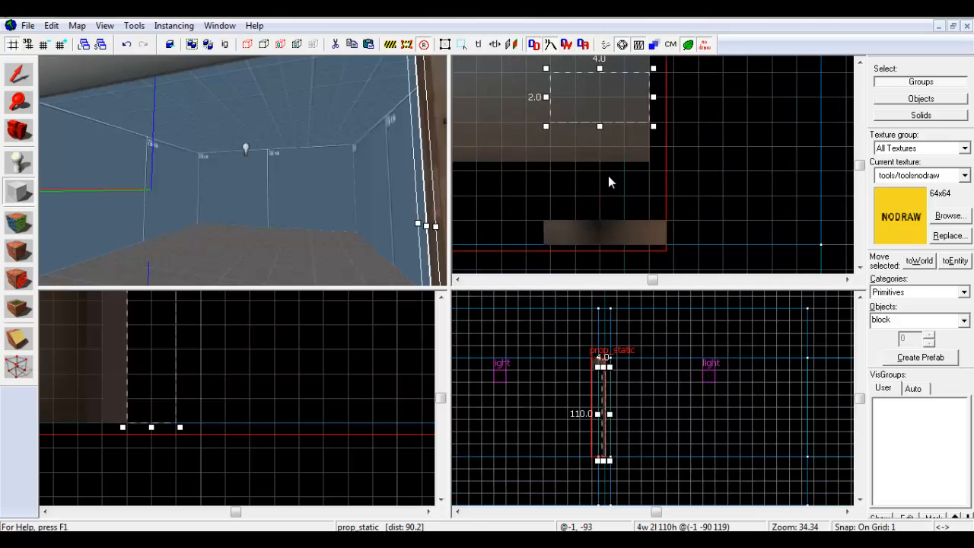
scroll(604, 152, "up", 2)
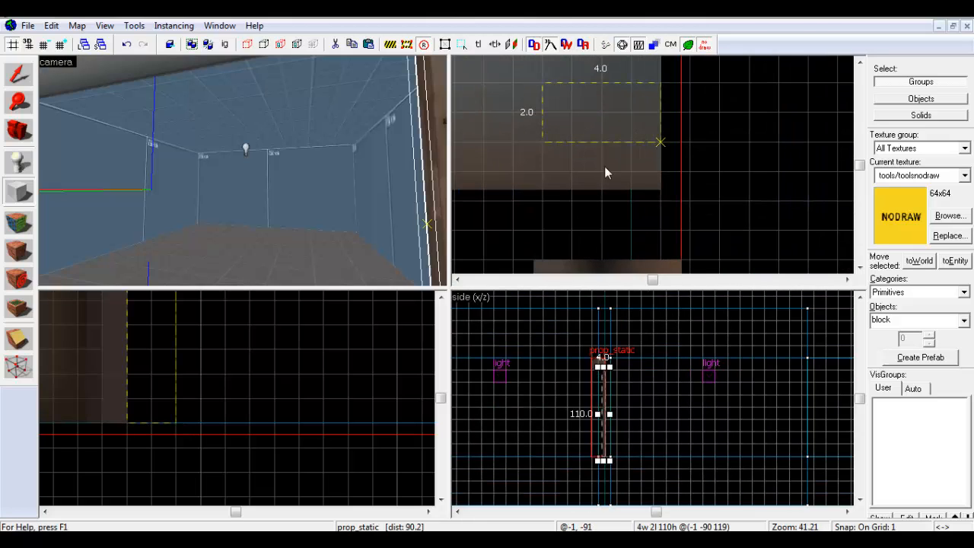
left_click(602, 235)
scroll(596, 230, "down", 4)
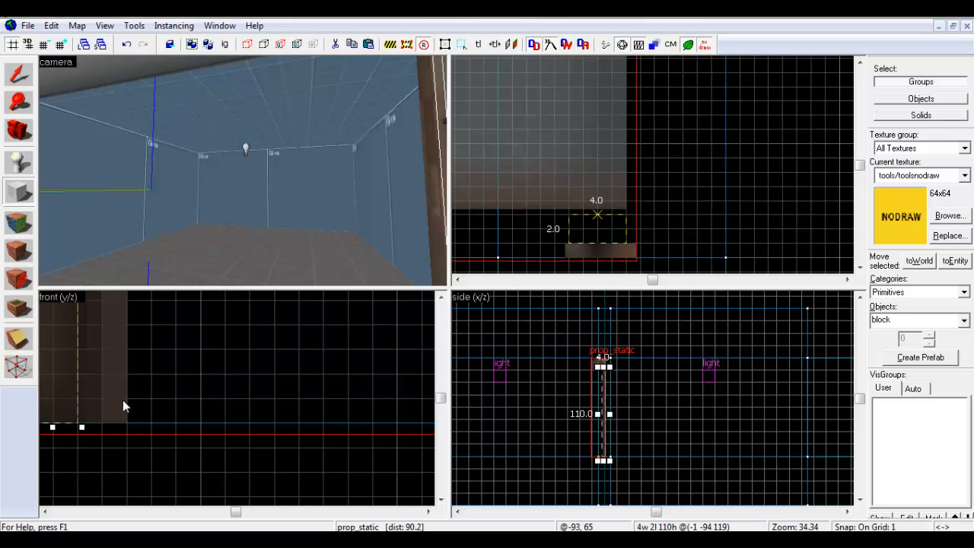
left_click(149, 406)
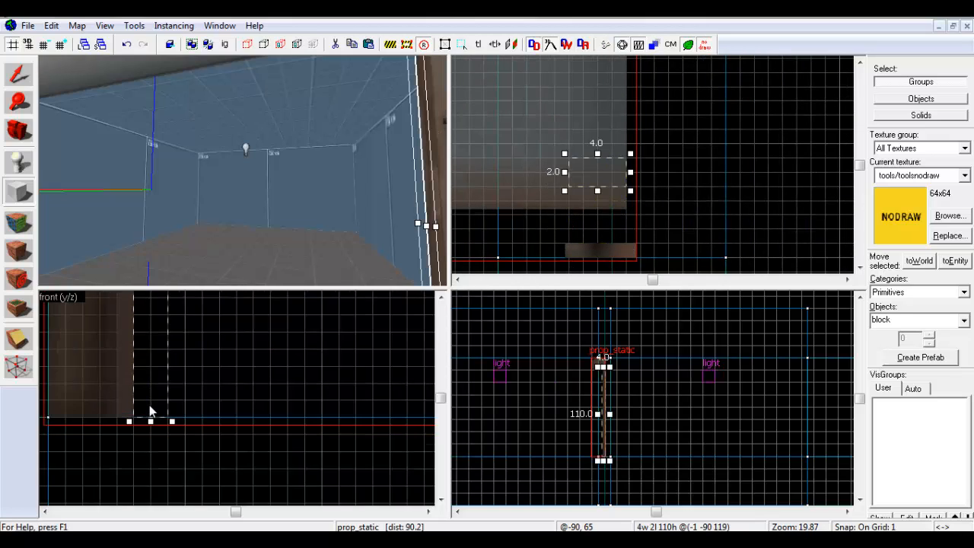
- Stretch the block across the doorway in the front view to the opposite post, making it 182 units long
scroll(150, 410, "down", 12)
scroll(150, 410, "down", 3)
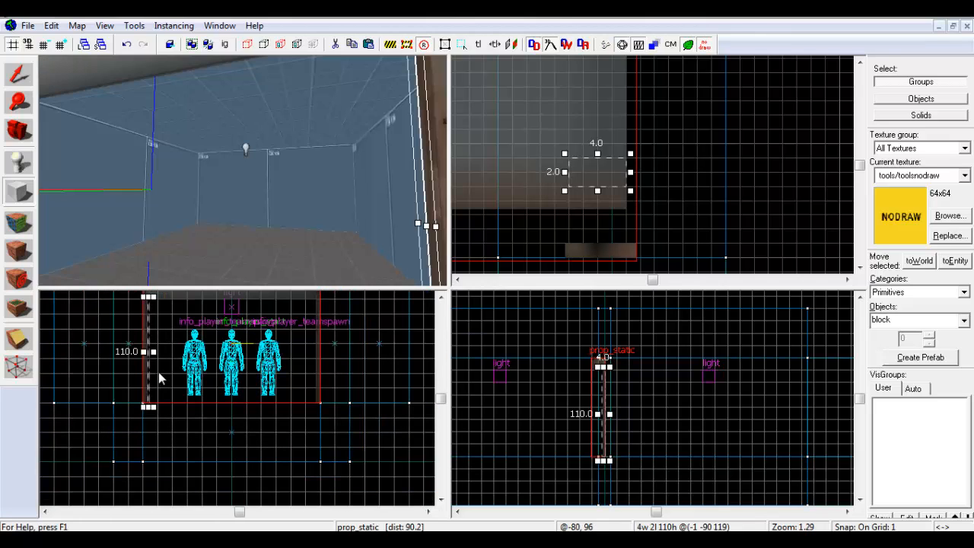
left_click_drag(153, 353, 315, 370)
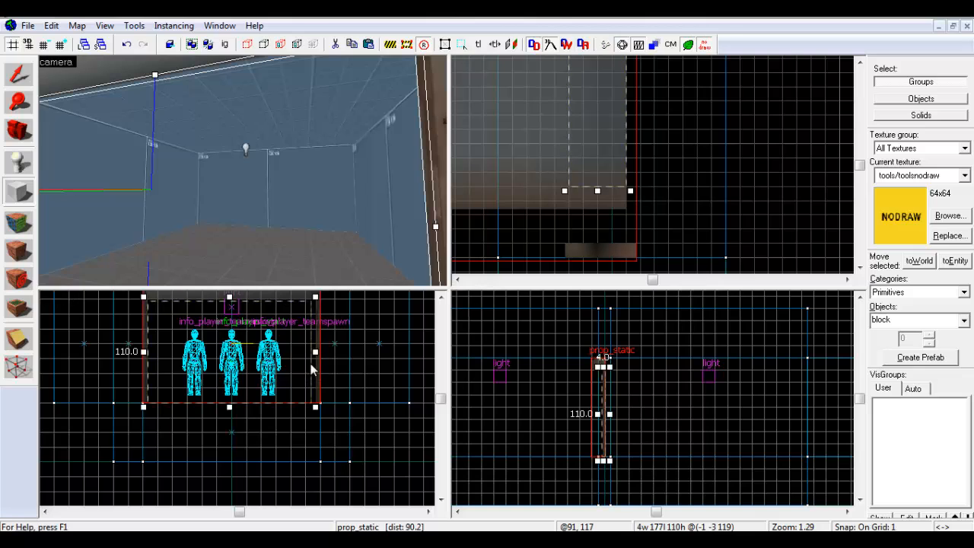
scroll(314, 358, "down", 2)
scroll(315, 352, "up", 10)
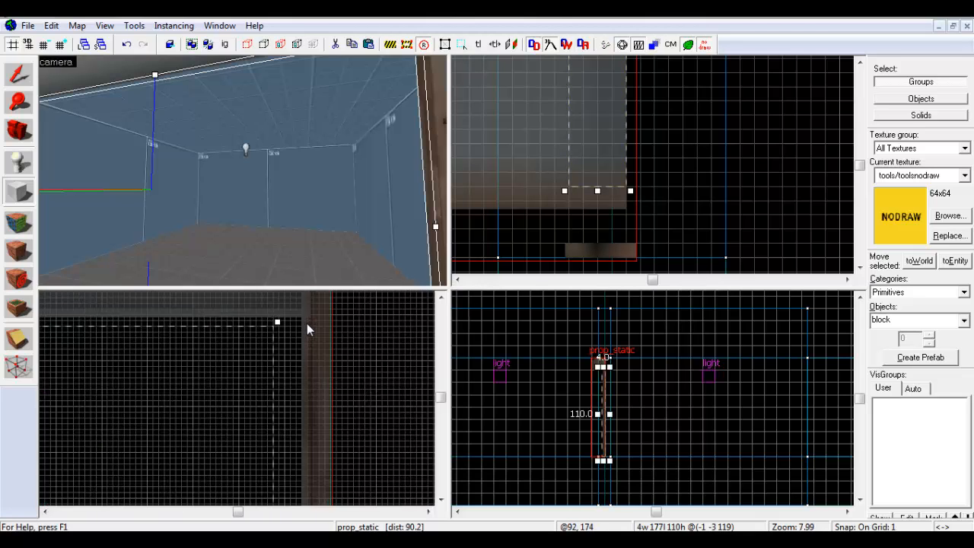
left_click_drag(267, 324, 300, 326)
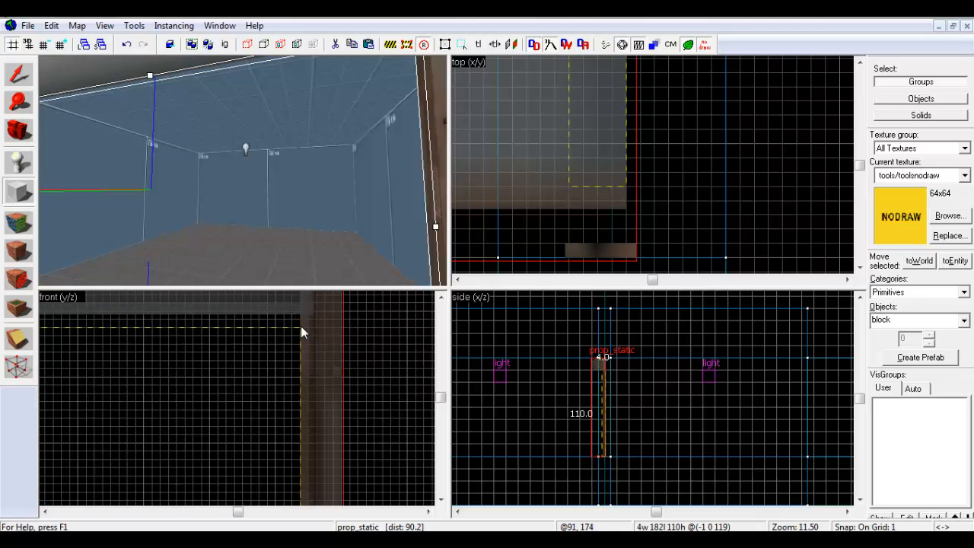
- Inspect in the side view how the block's base meets the floor and lines up with the frame's post
scroll(302, 331, "down", 2)
scroll(304, 337, "down", 6)
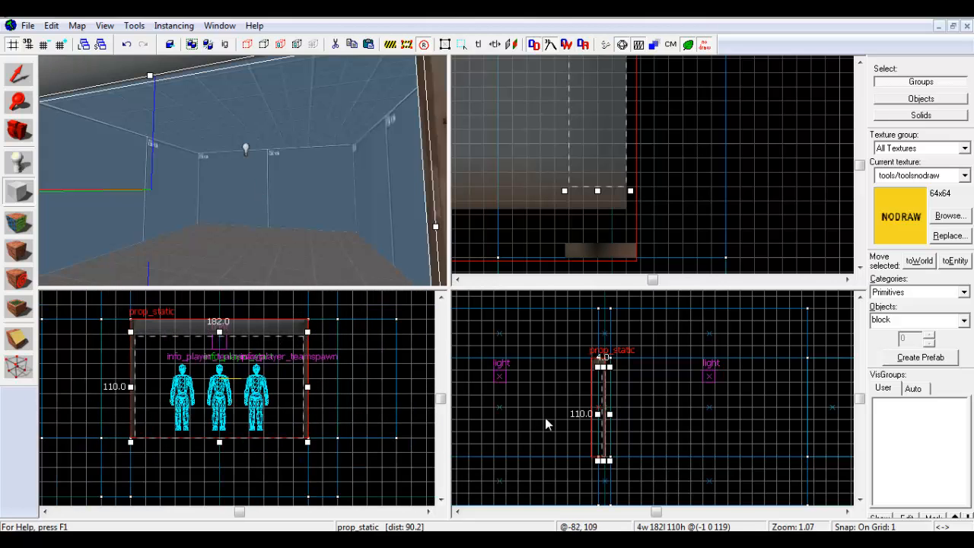
scroll(588, 453, "up", 11)
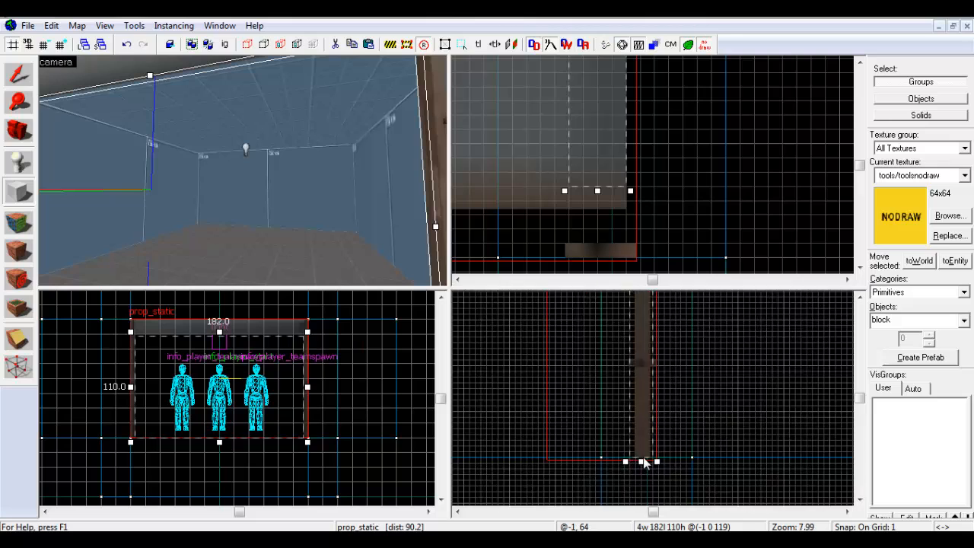
scroll(645, 451, "up", 2)
left_click_drag(638, 436, 637, 445)
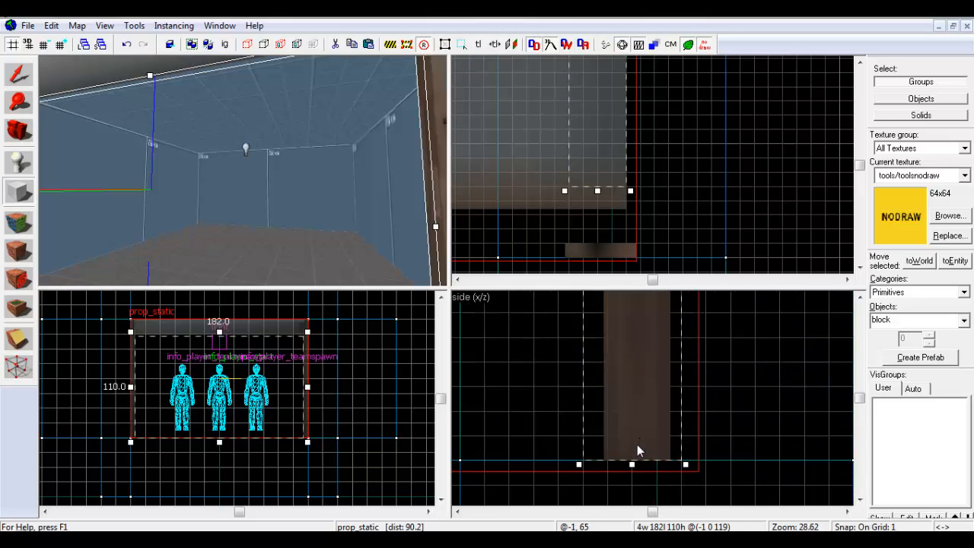
- Create the outlined nodraw block inside the frame and return to the Selection tool with the whole doorway in view
scroll(636, 447, "down", 3)
scroll(631, 458, "down", 7)
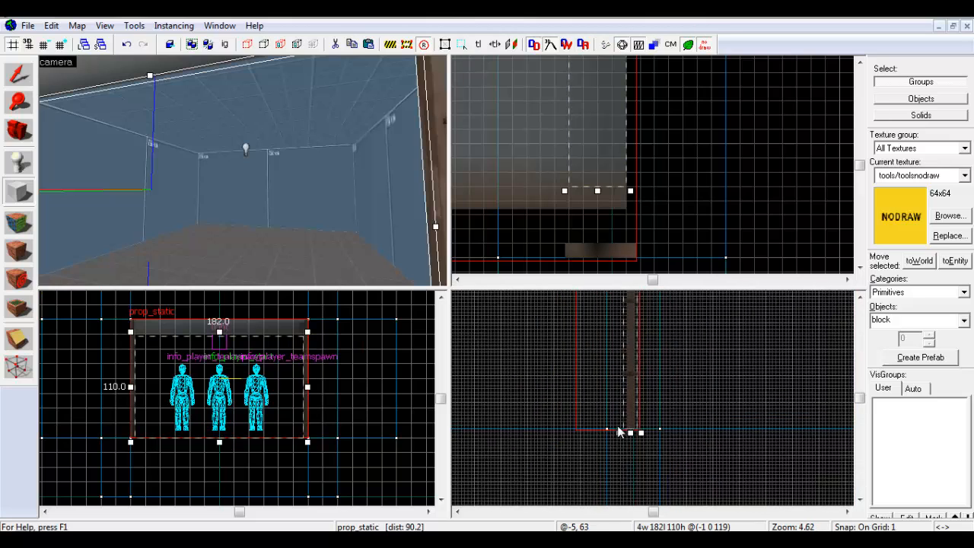
scroll(623, 432, "down", 2)
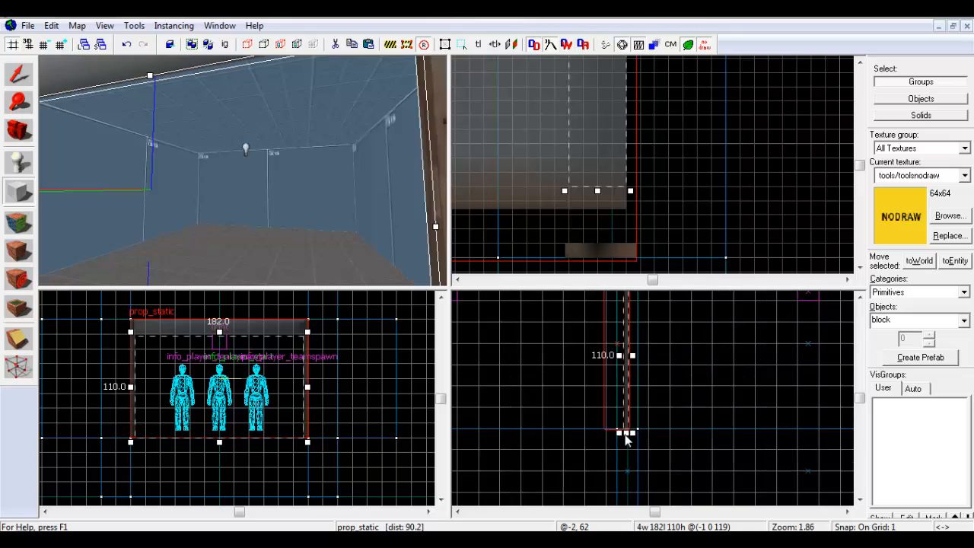
left_click(361, 258)
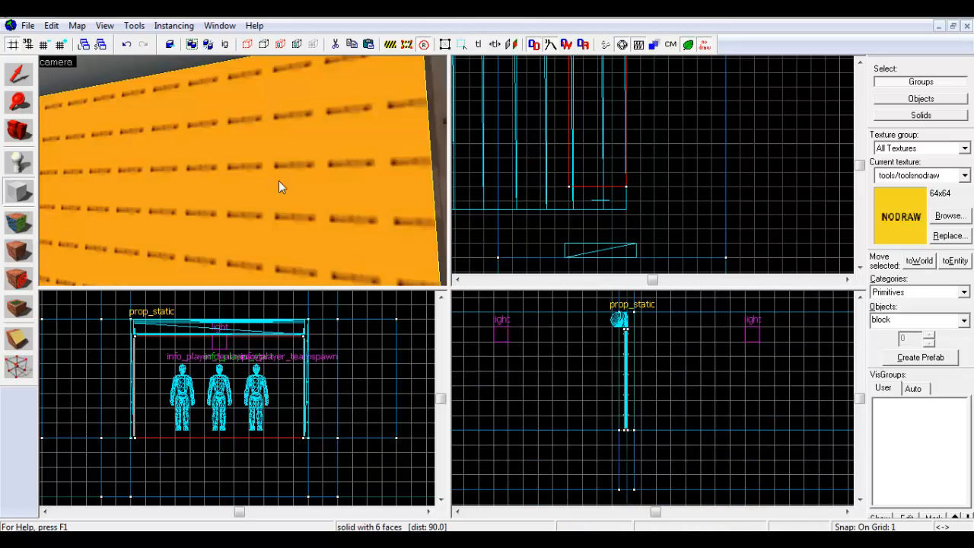
left_click(20, 73)
scroll(147, 126, "down", 5)
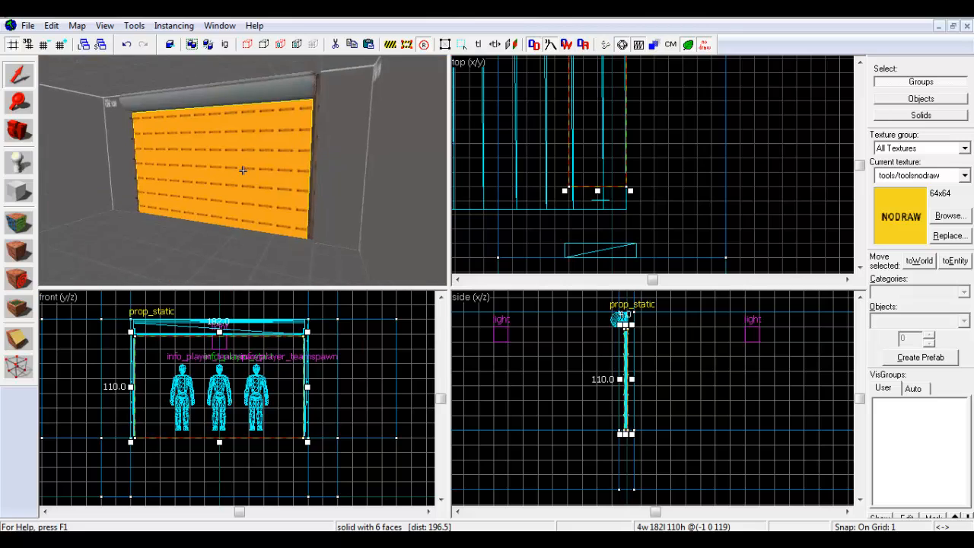
- Filter the texture browser by "door", compare the plain and no-entry metal door textures, and choose props/metaldoor01_192 as the current texture
left_click(942, 219)
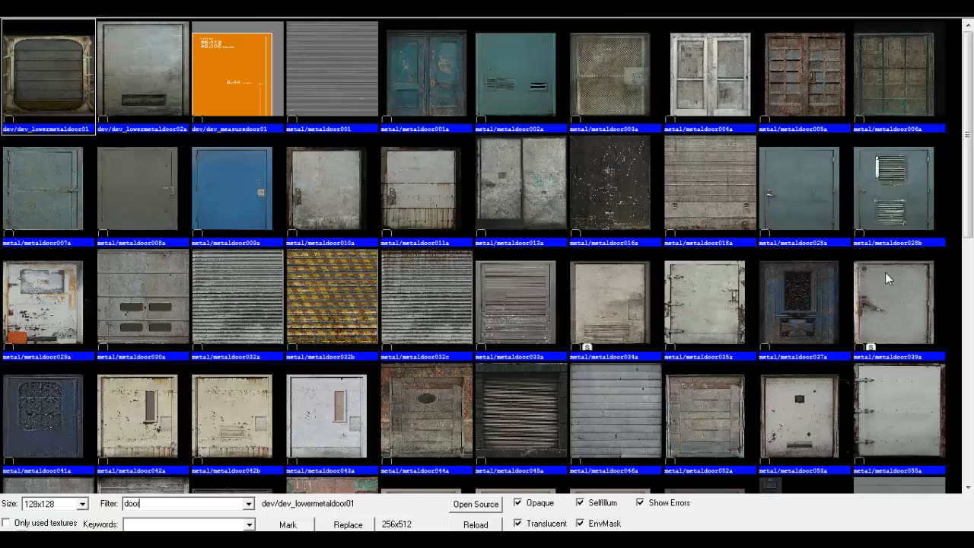
left_click_drag(968, 152, 970, 319)
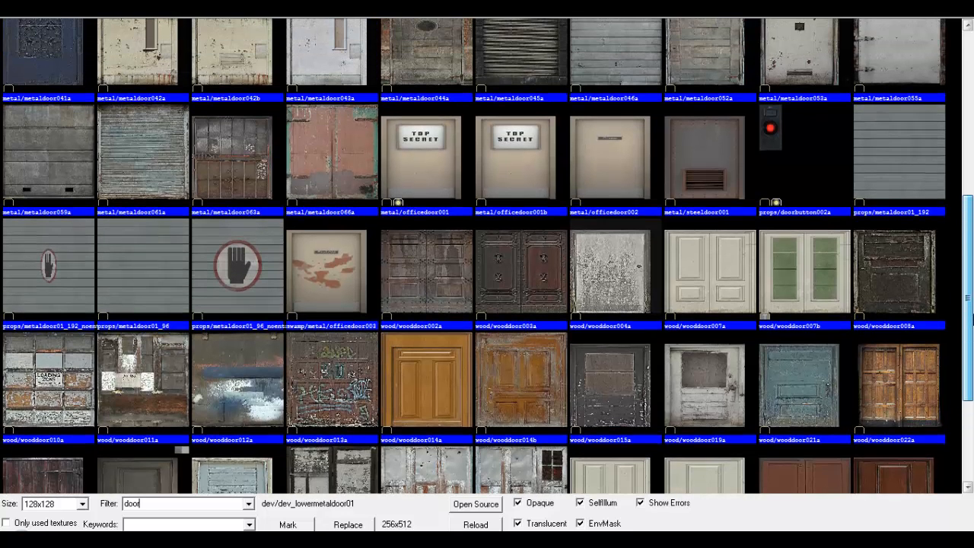
left_click(866, 170)
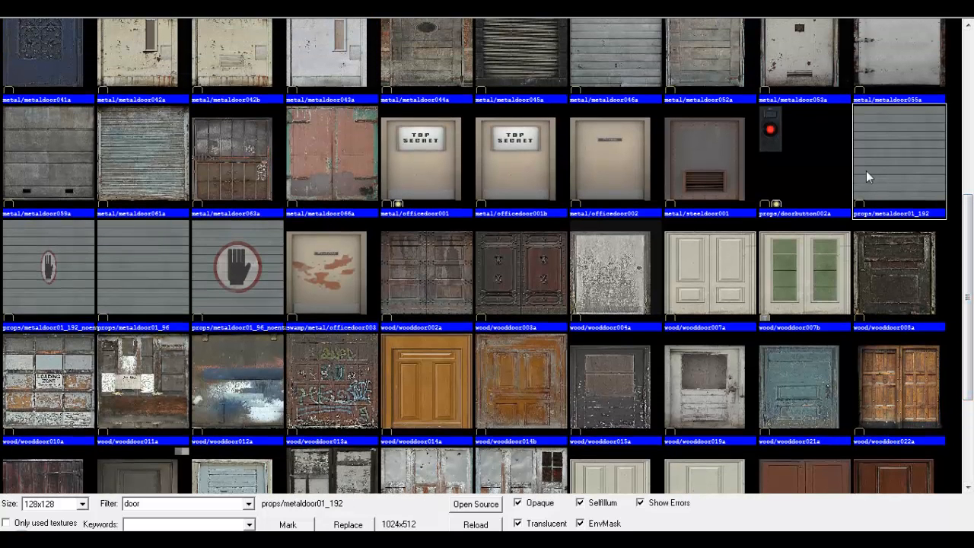
left_click(172, 282)
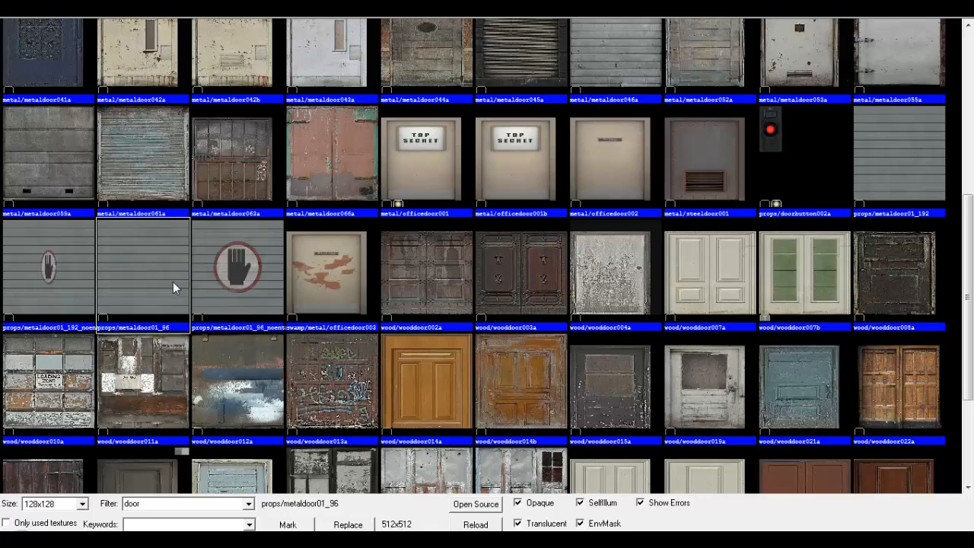
left_click(264, 295)
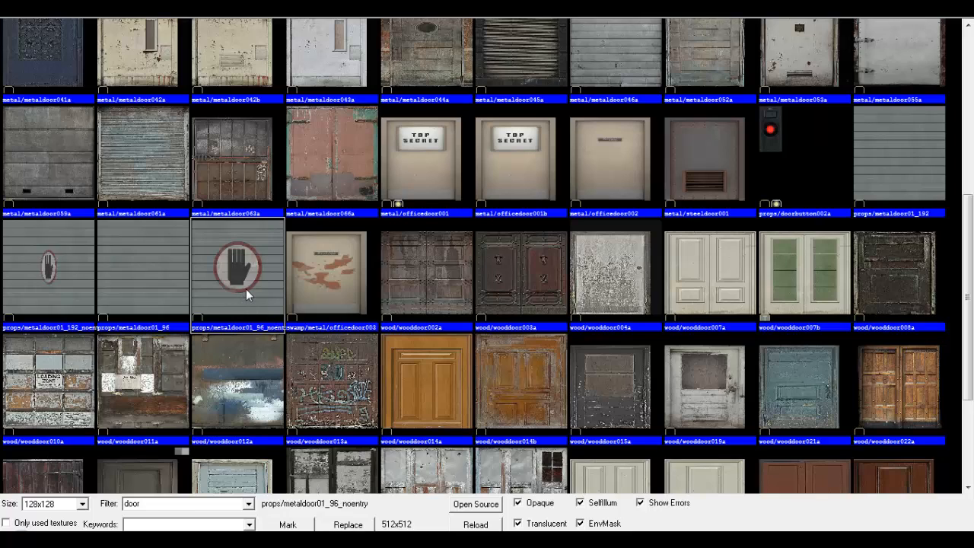
left_click(175, 292)
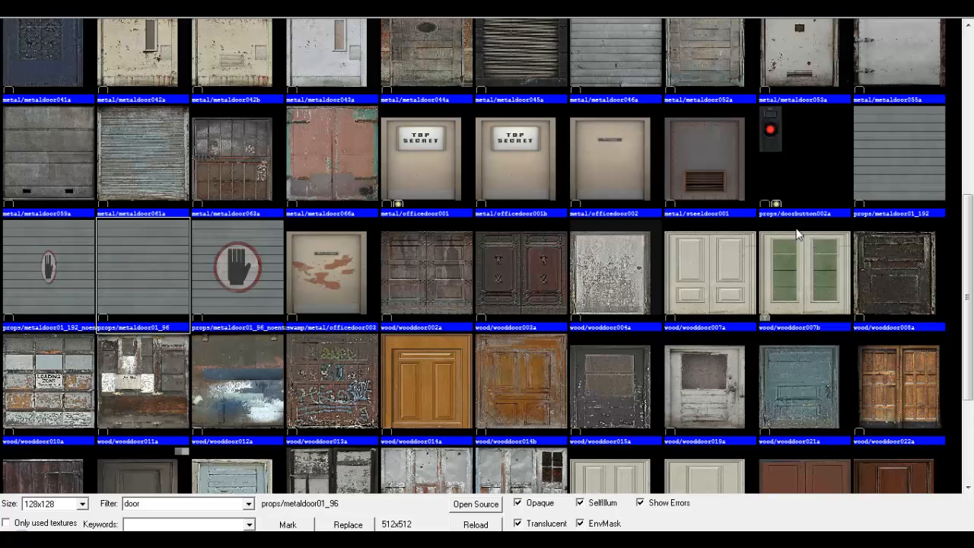
double_click(901, 161)
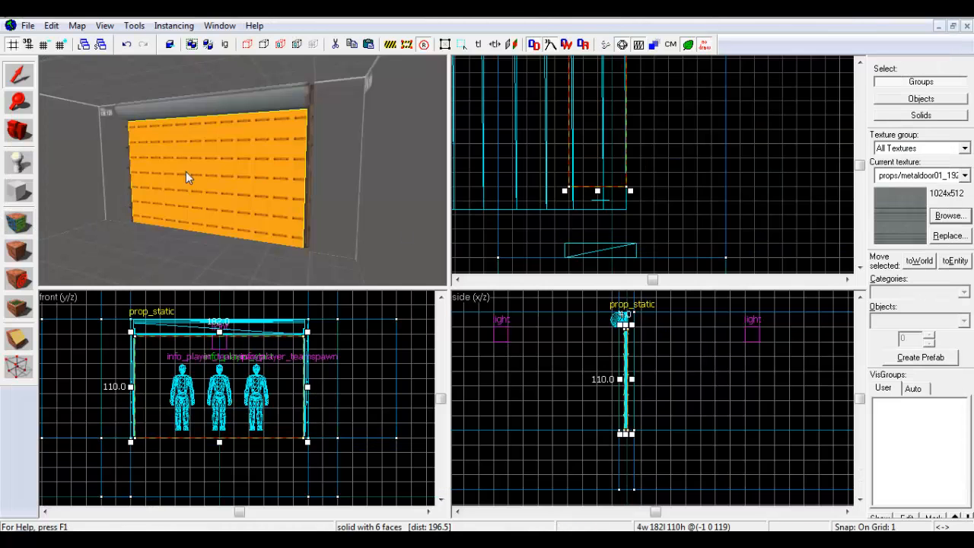
- Apply props/metaldoor01_192 to the block's broad face toward the camera and fit the texture to that face
scroll(171, 179, "down", 1)
key("shift+a")
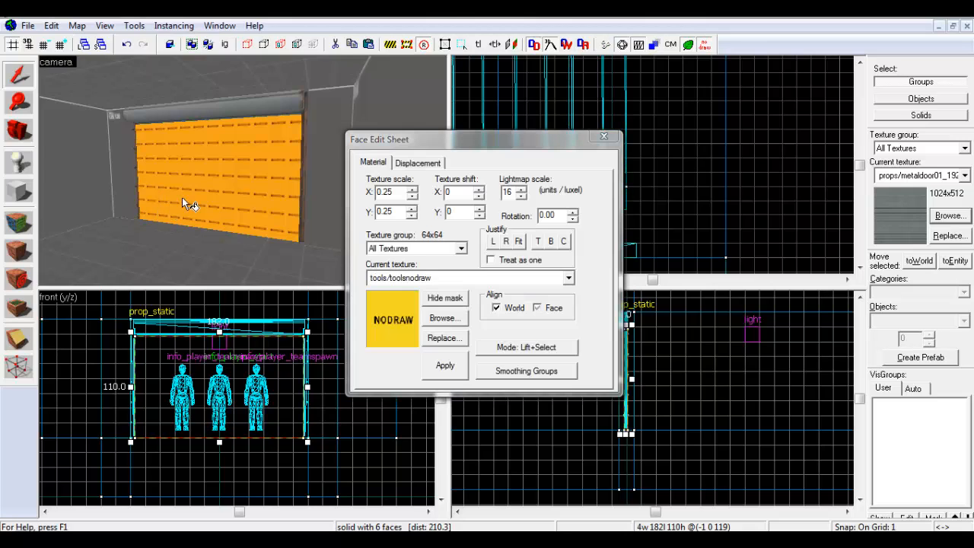
left_click(431, 320)
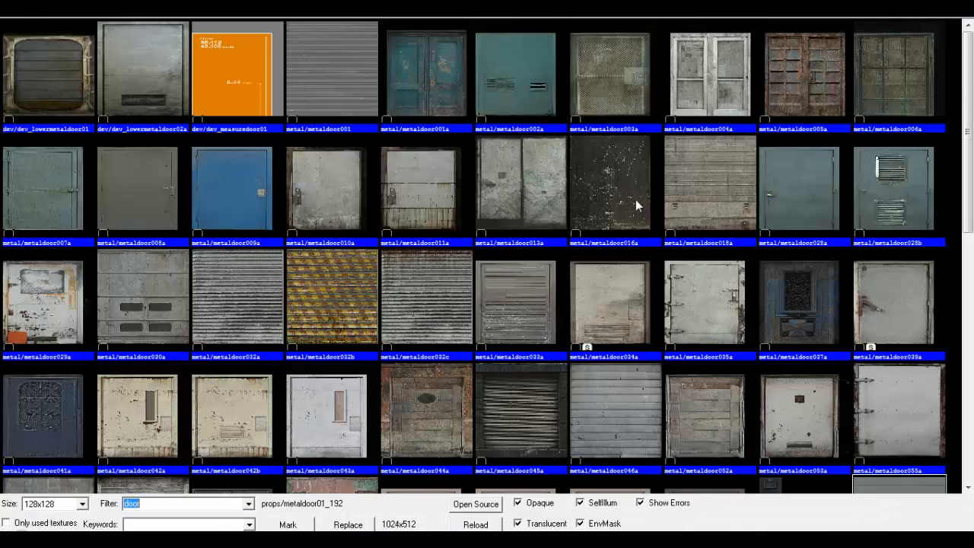
scroll(943, 262, "down", 5)
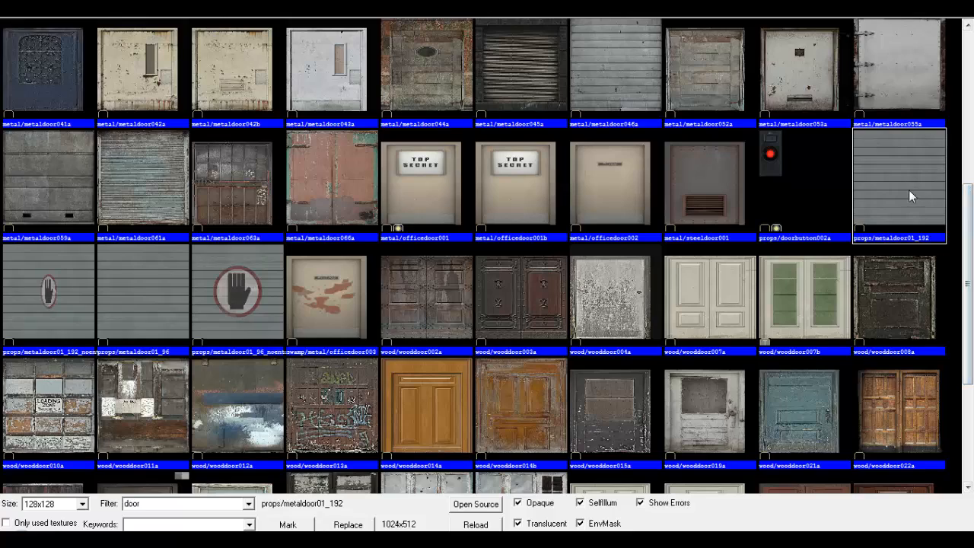
double_click(909, 189)
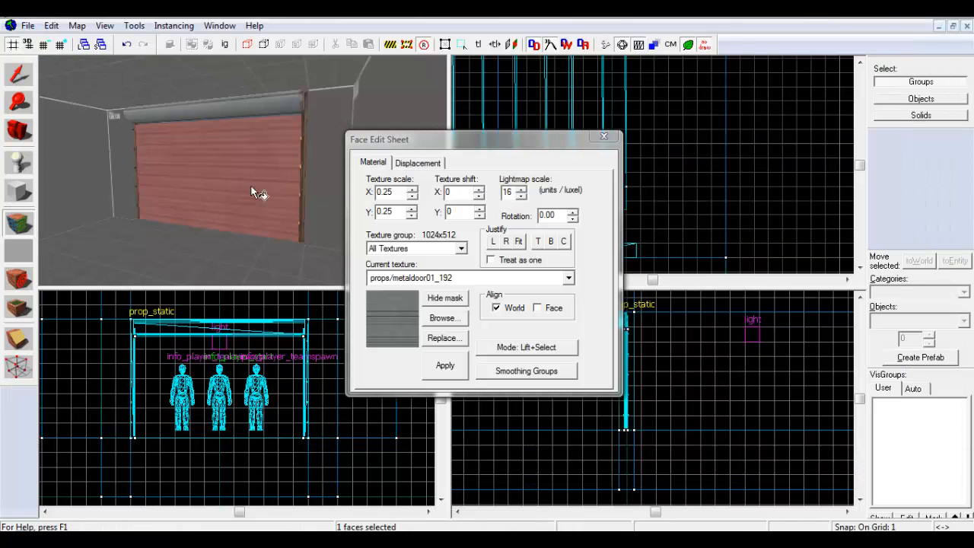
left_click(515, 242)
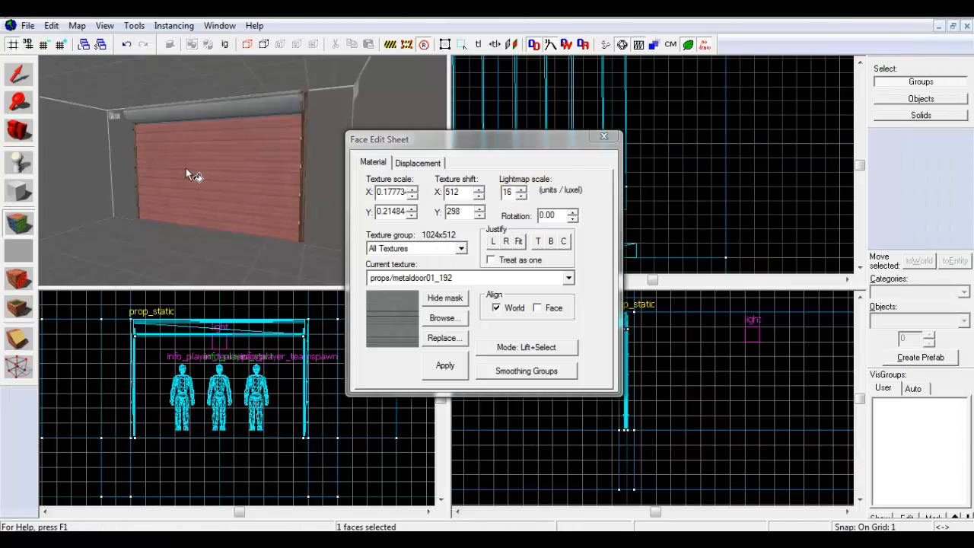
- Apply the same fitted metal door texture to the block's opposite broad face and close the Face Edit Sheet
scroll(242, 170, "up", 5)
key("w")
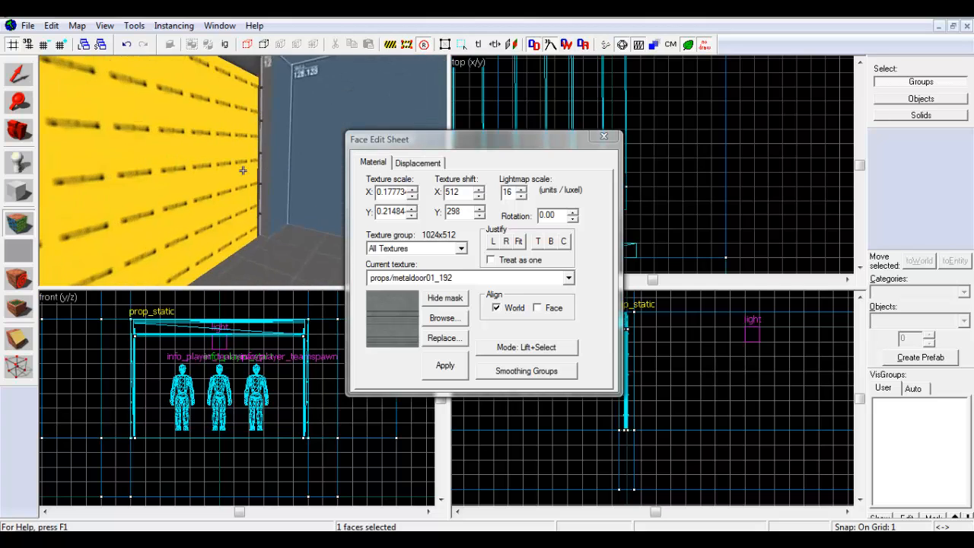
right_click(243, 171)
left_click(243, 170)
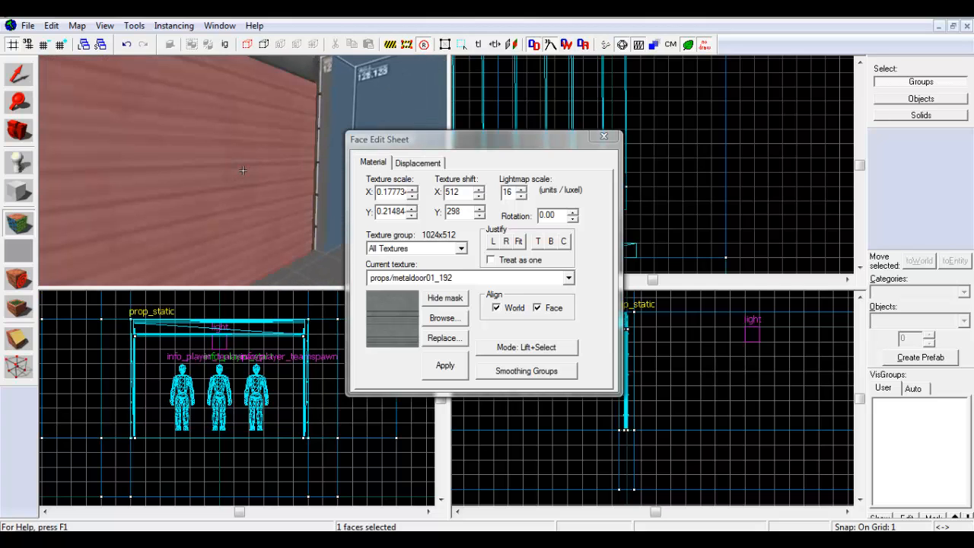
left_click(603, 137)
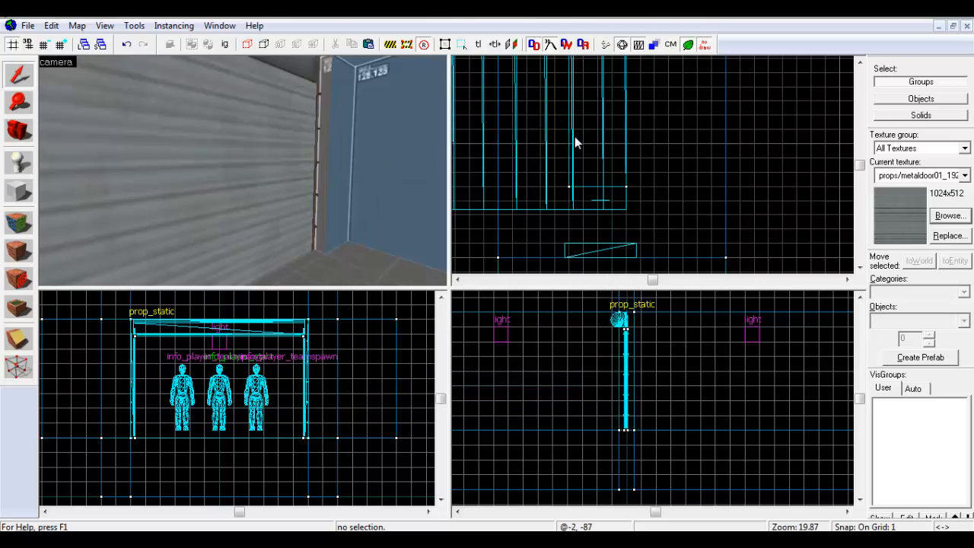
- Select the textured door block and tie it to an entity of class func_door
key("z")
key("w")
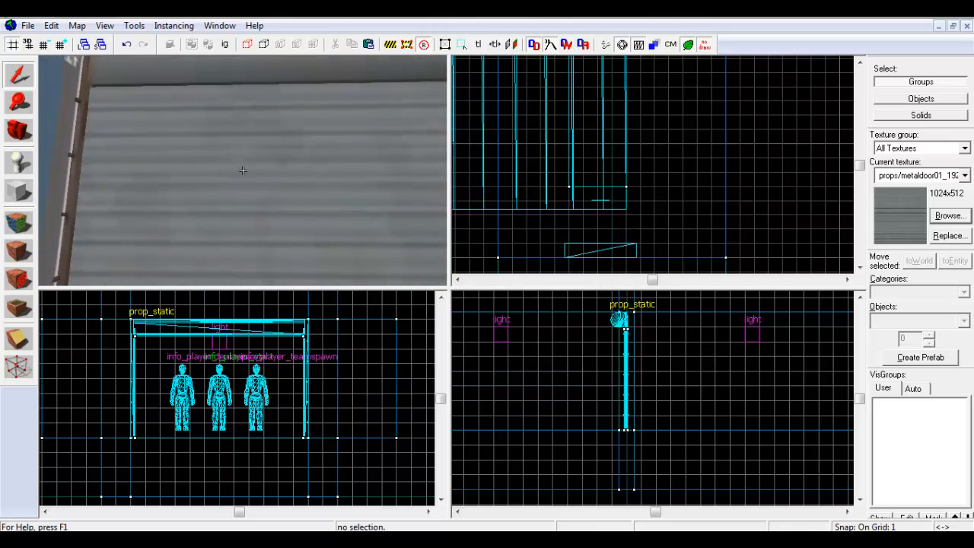
key("s")
key("z")
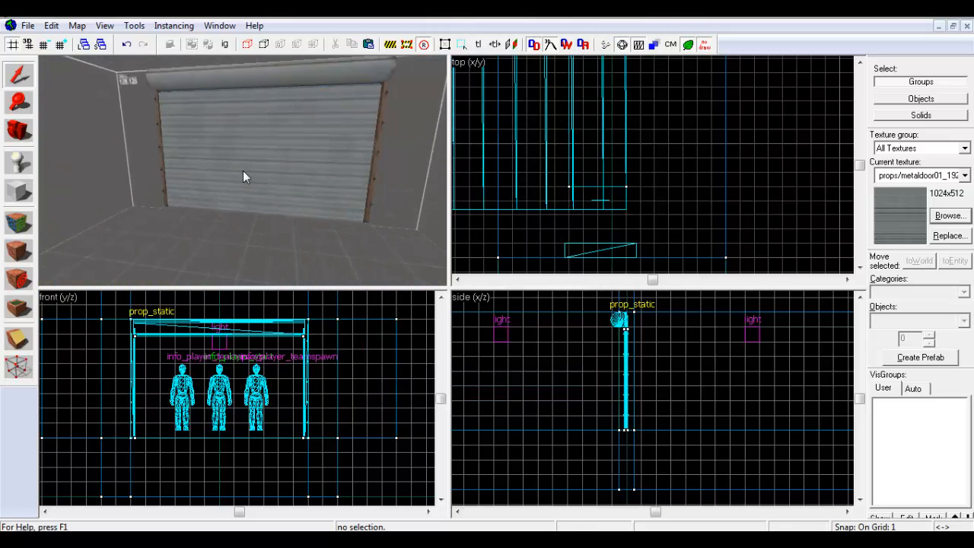
left_click(252, 164)
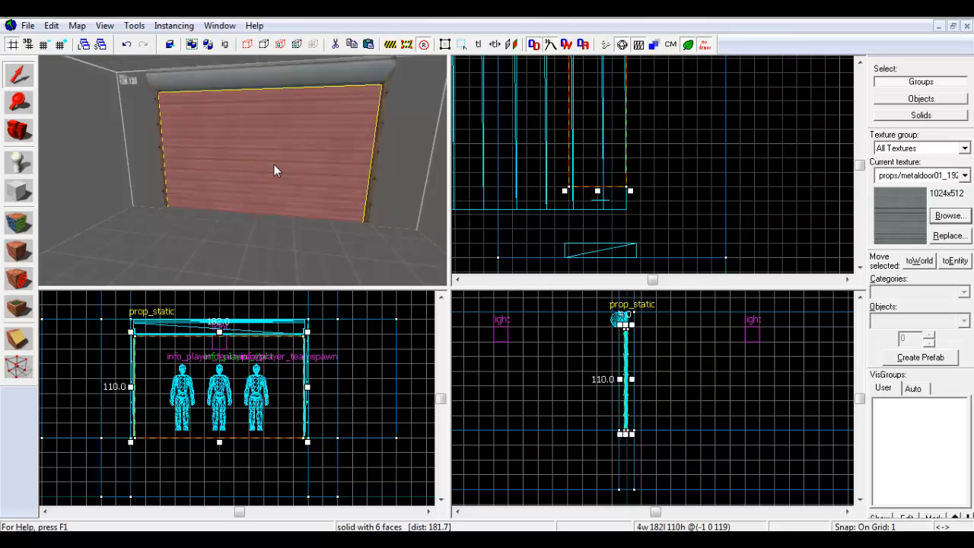
key("ctrl+t")
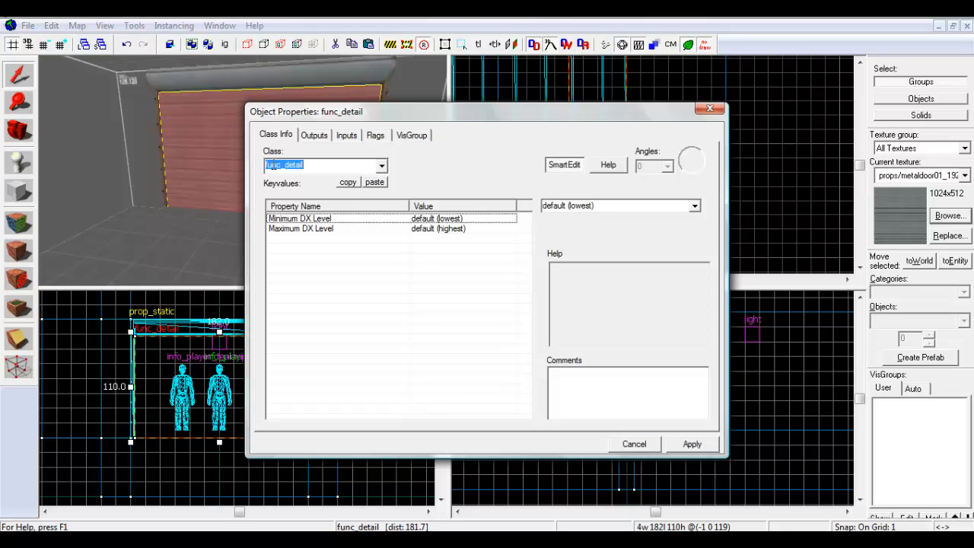
type("func_door")
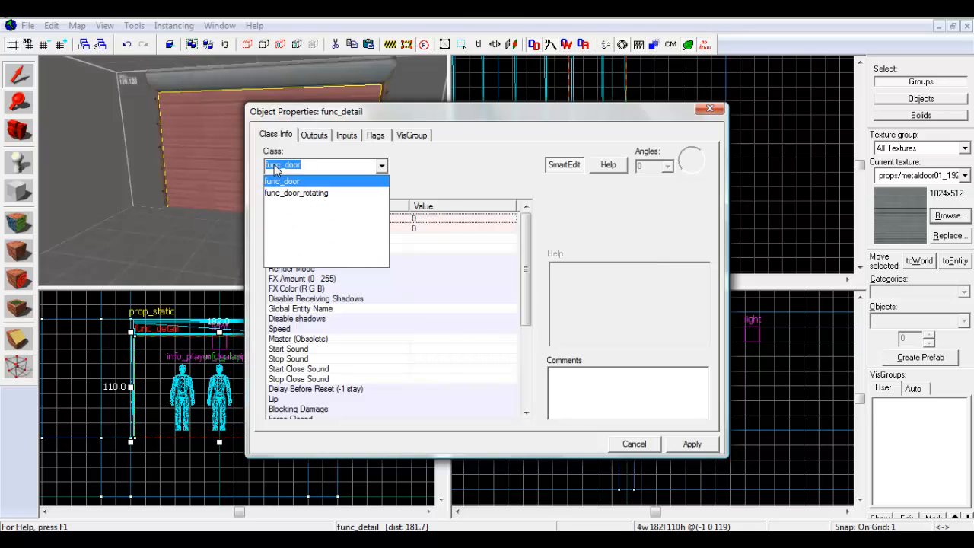
key("Return")
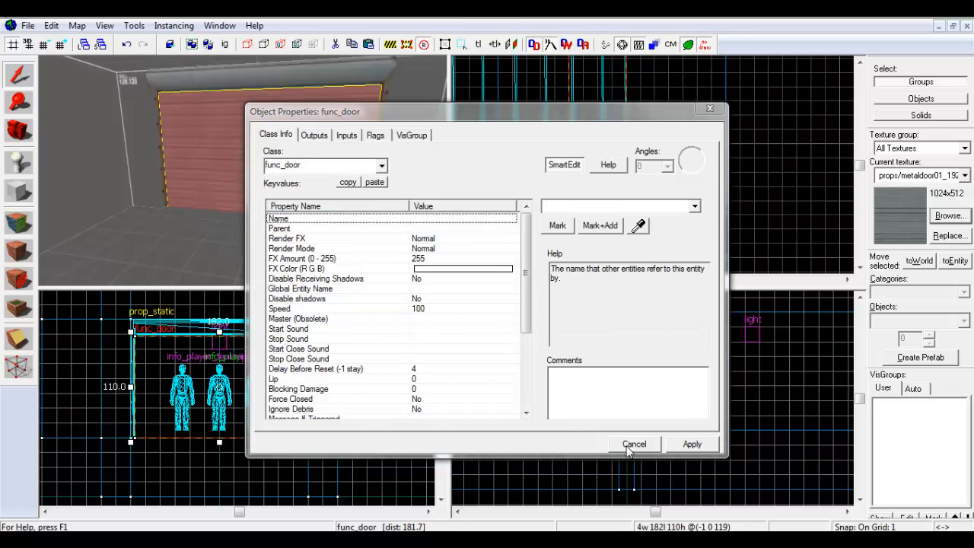
- Apply the class change and name the door entity dannythedoor
left_click(683, 446)
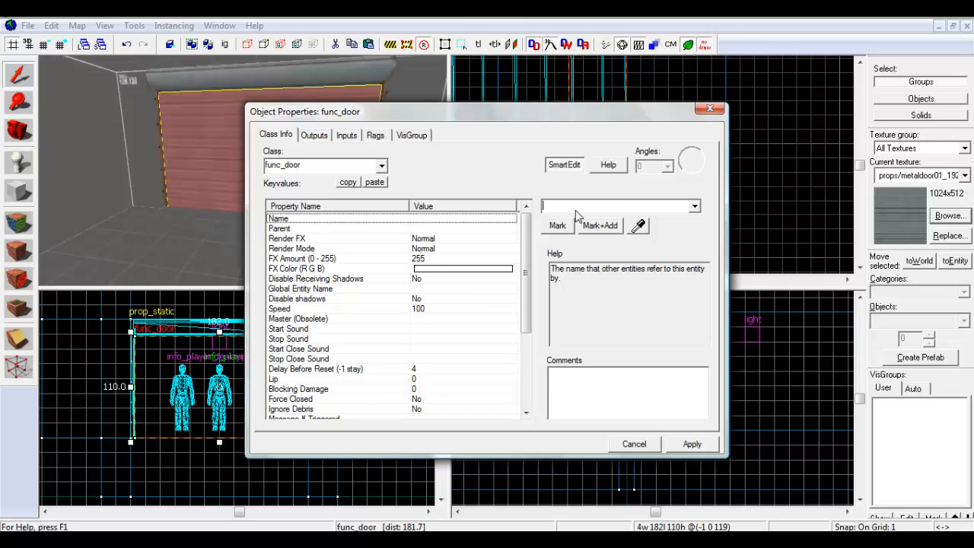
type("danny")
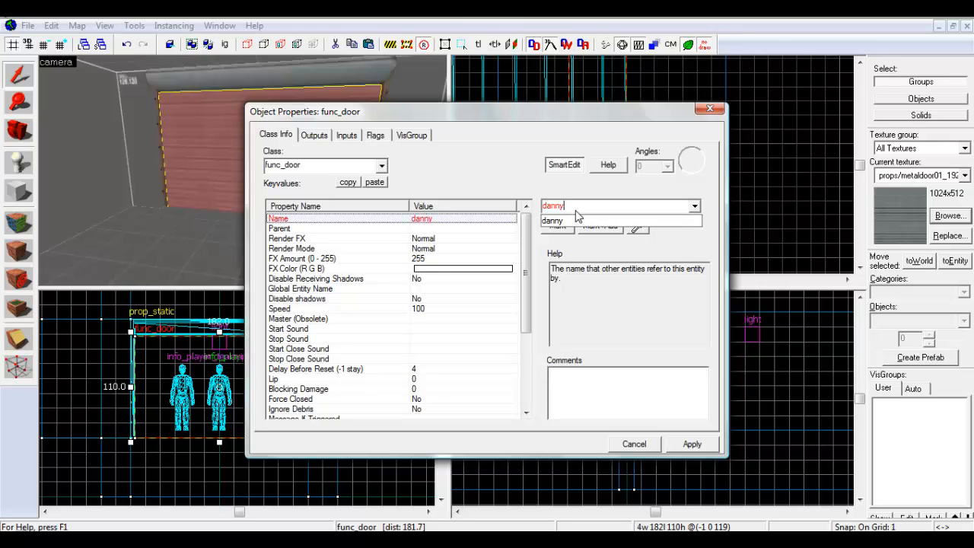
type("thedoor")
key("Return")
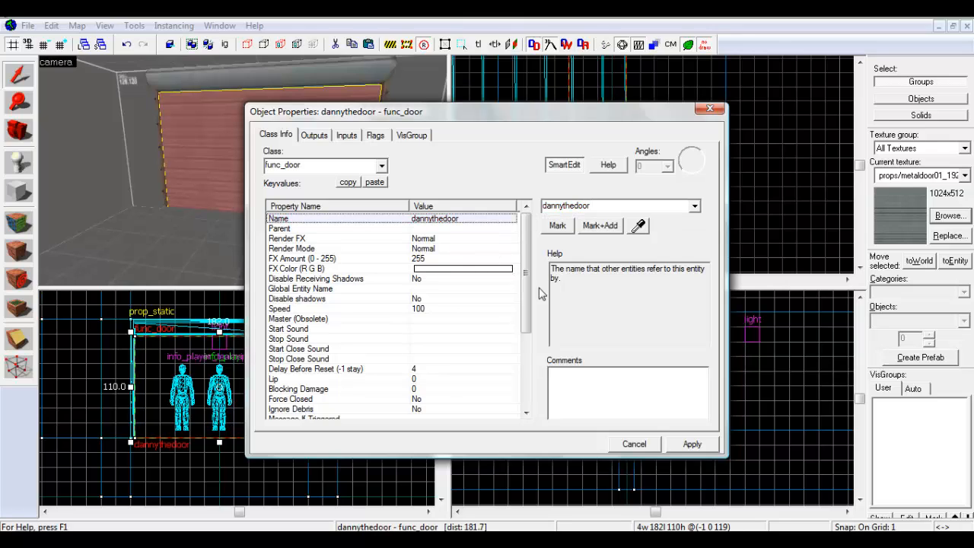
- Set the door's Speed to 275 and apply the change
scroll(528, 293, "down", 2)
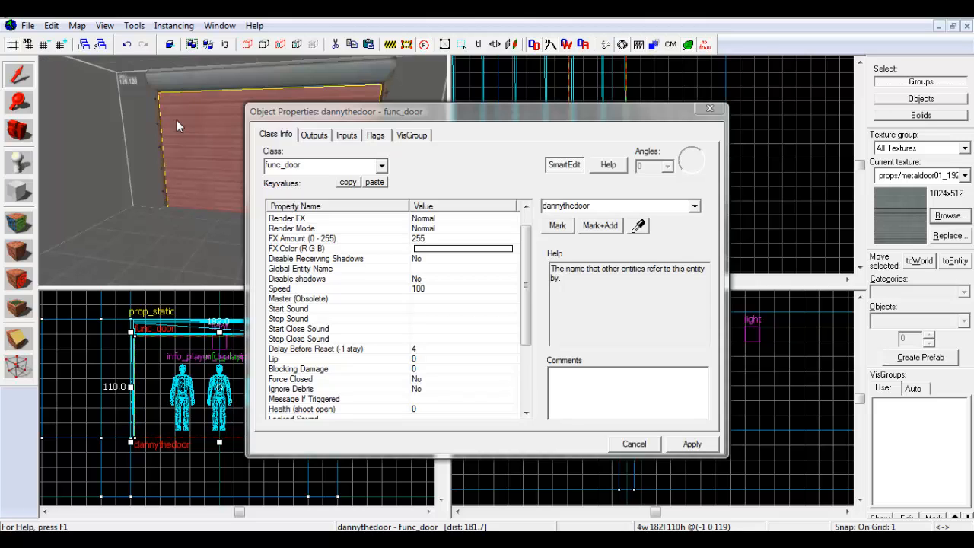
left_click(330, 290)
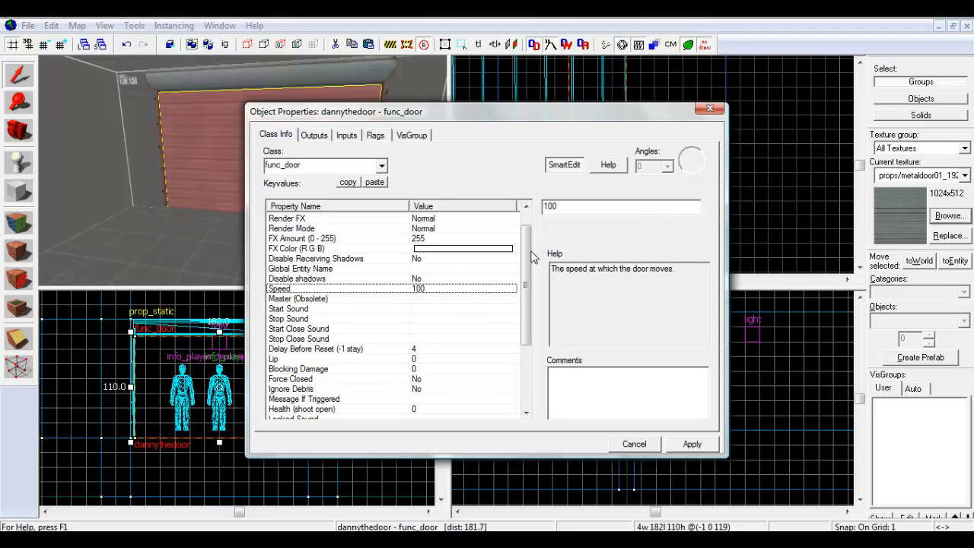
left_click(630, 206)
key("BackSpace")
key("BackSpace")
key("BackSpace")
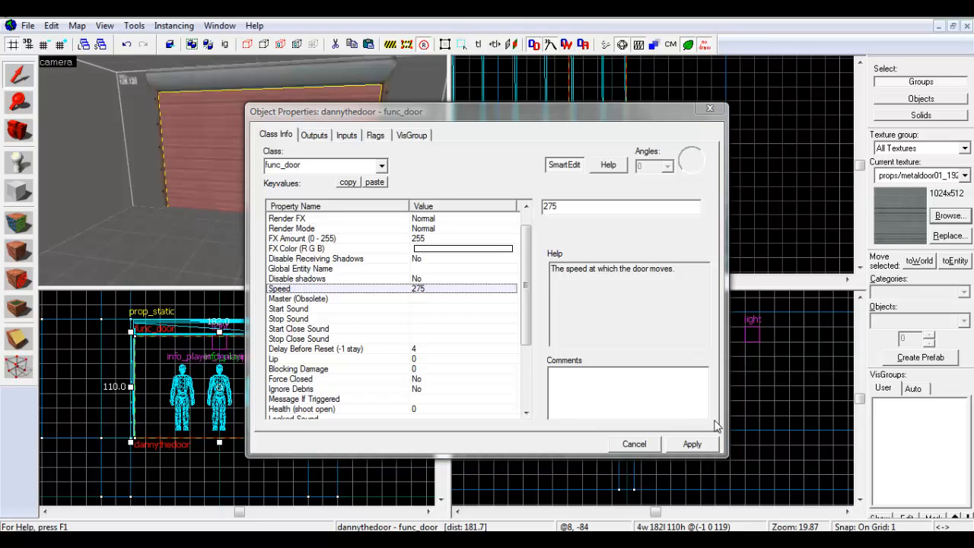
left_click(692, 444)
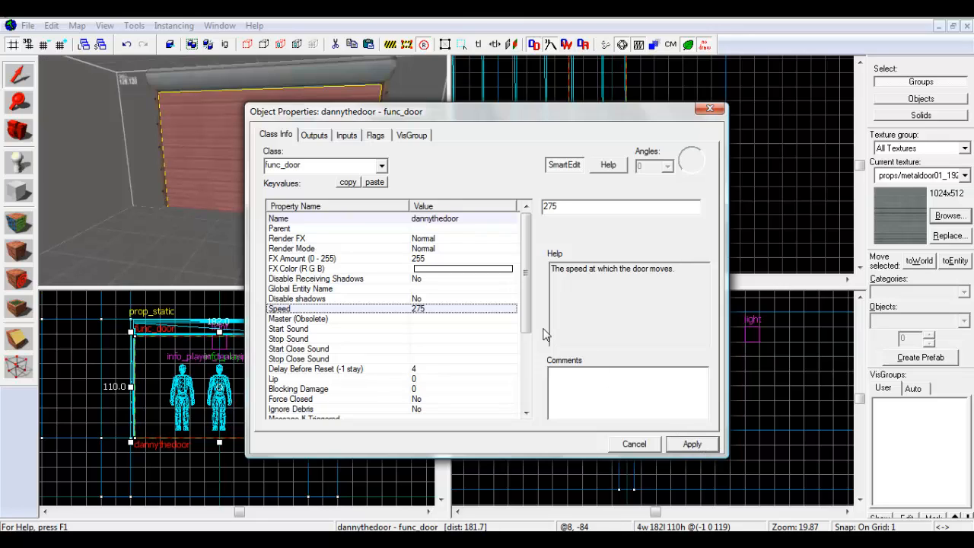
- Review the door's remaining properties, check the Spawn Position setting, and close the properties dialog
scroll(506, 370, "down", 3)
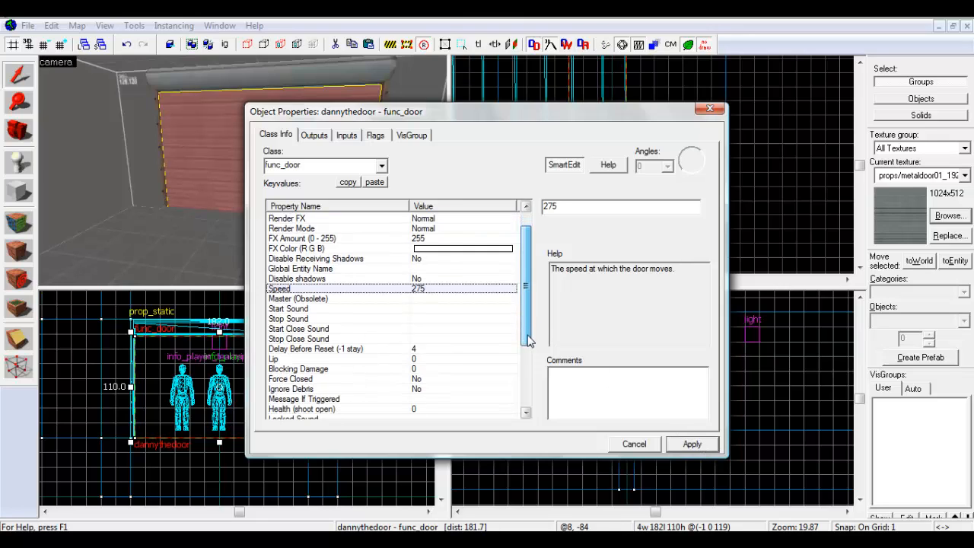
scroll(511, 372, "down", 2)
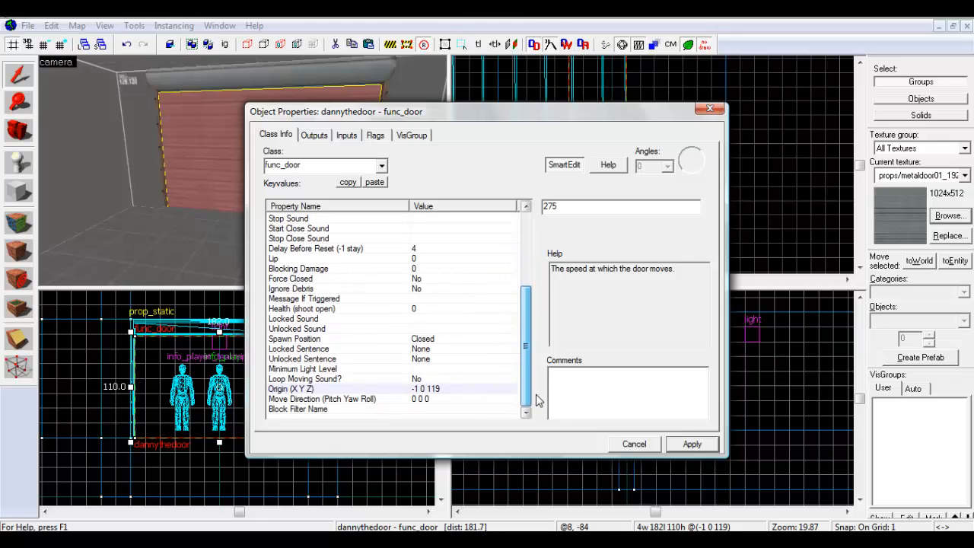
scroll(536, 396, "up", 1)
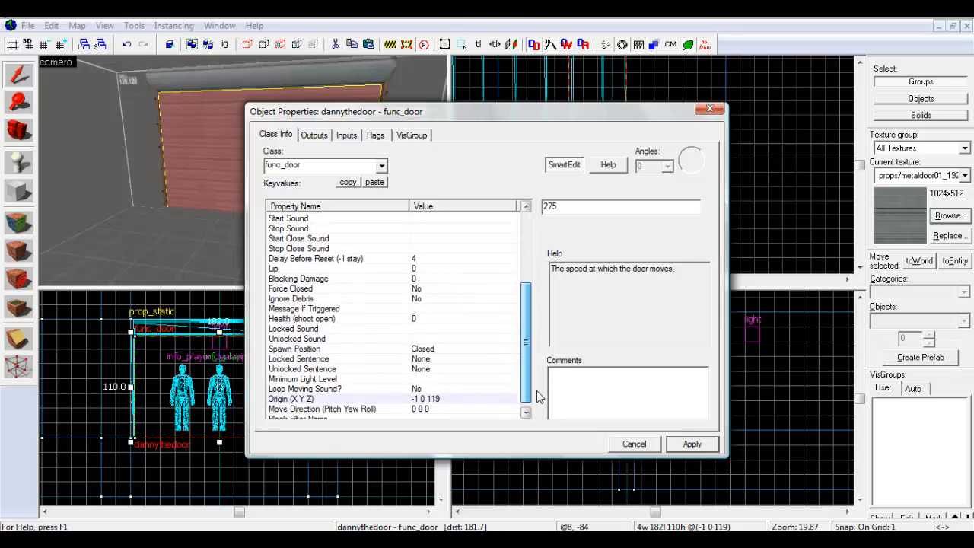
left_click(403, 351)
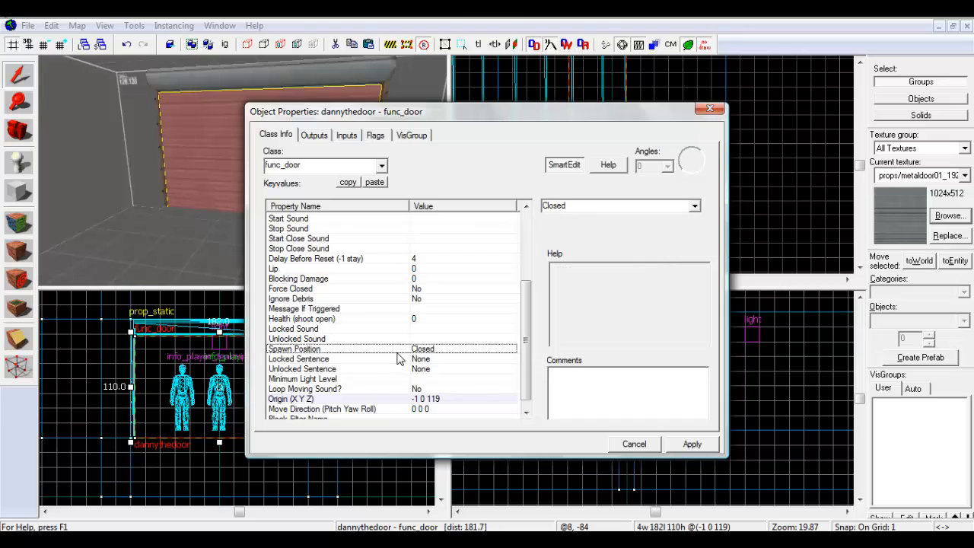
left_click(695, 207)
left_click(696, 207)
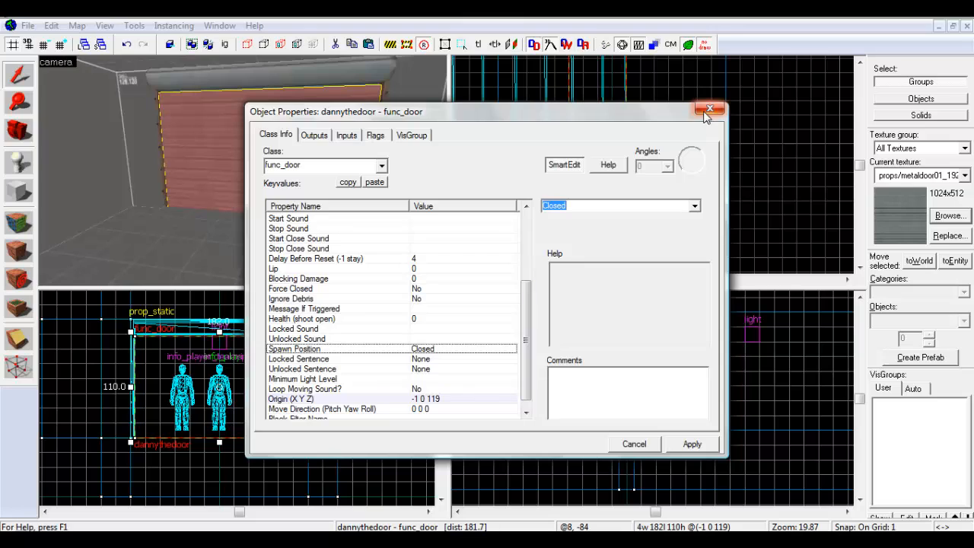
left_click(710, 109)
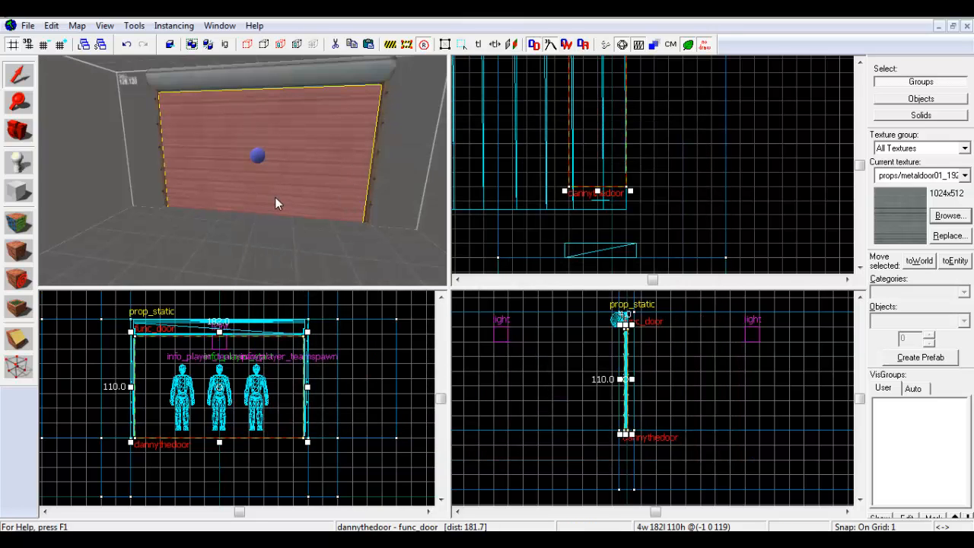
- Reopen the door's properties, inspect Delay Before Reset, Spawn Position and the closing sound setting, and close the dialog
double_click(239, 162)
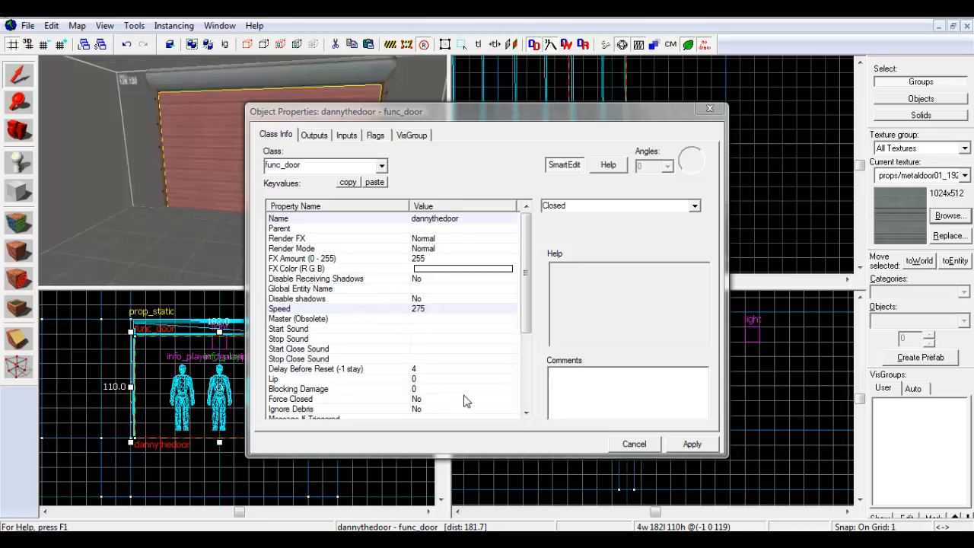
left_click_drag(526, 331, 527, 397)
left_click(433, 339)
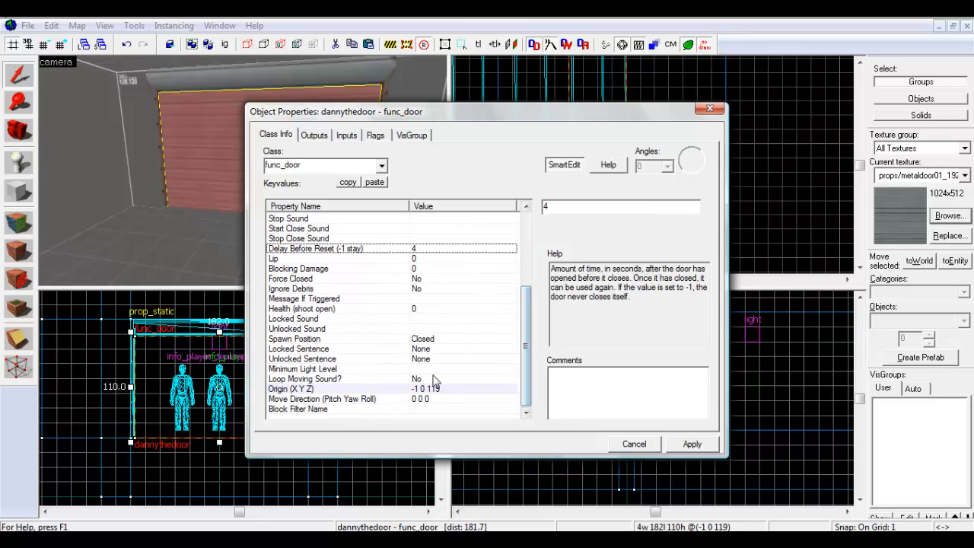
left_click(389, 339)
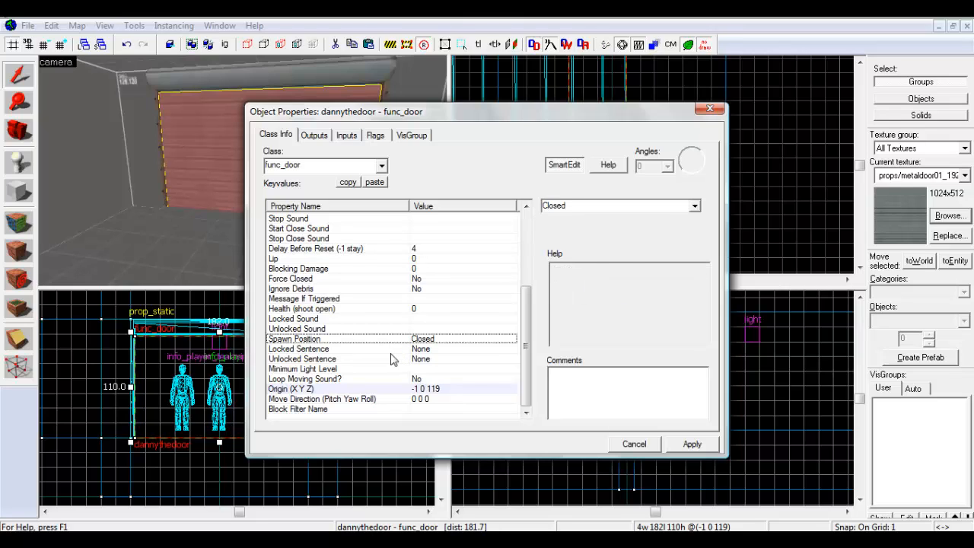
left_click(392, 349)
left_click(391, 238)
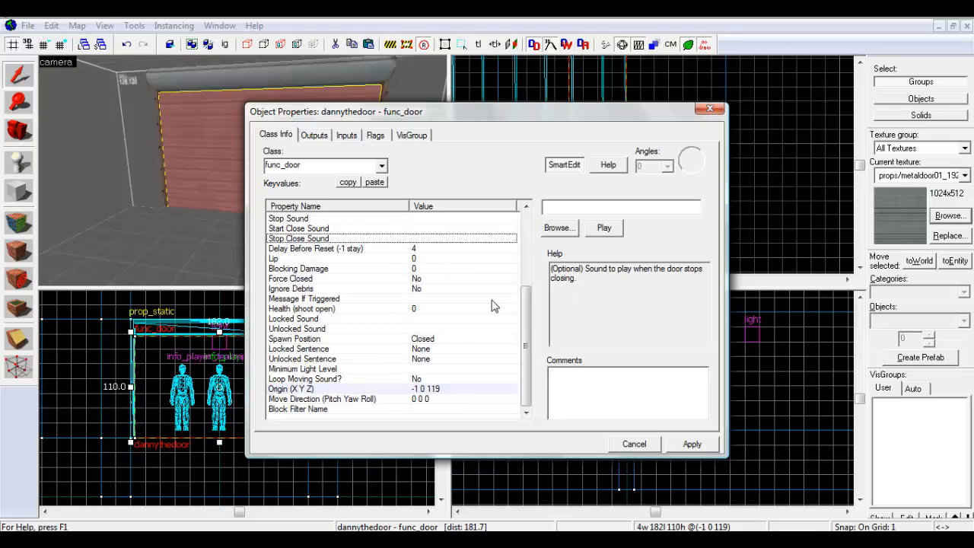
left_click_drag(528, 326, 523, 300)
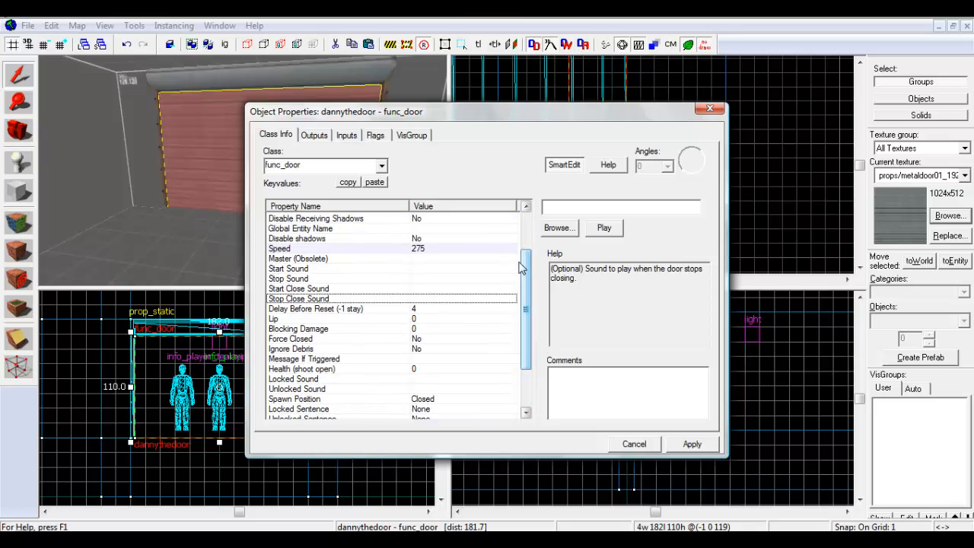
left_click(709, 109)
- Place a copy of the door straight above the doorway, centred at about (-1 0 223), as an opening position reference
scroll(628, 388, "up", 5)
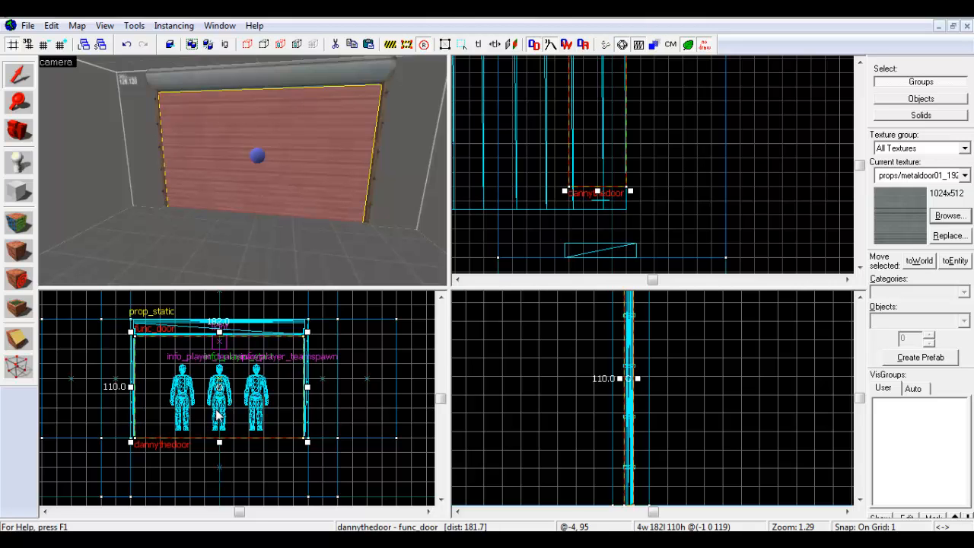
scroll(232, 432, "down", 2)
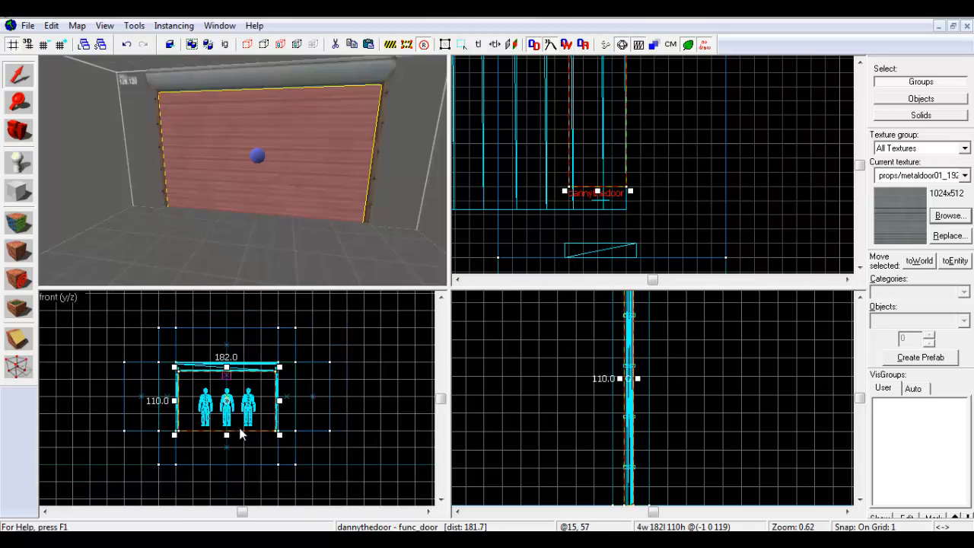
scroll(266, 431, "up", 2)
mouse_move(262, 438)
left_mouse_down()
mouse_move(259, 372)
mouse_move(275, 330)
mouse_move(229, 378)
left_mouse_up()
scroll(275, 331, "up", 7)
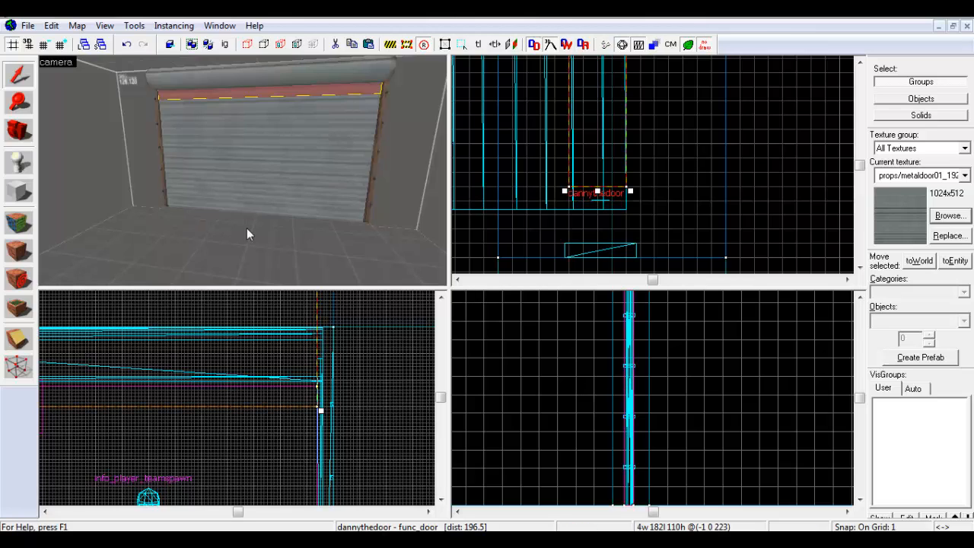
left_click(259, 192)
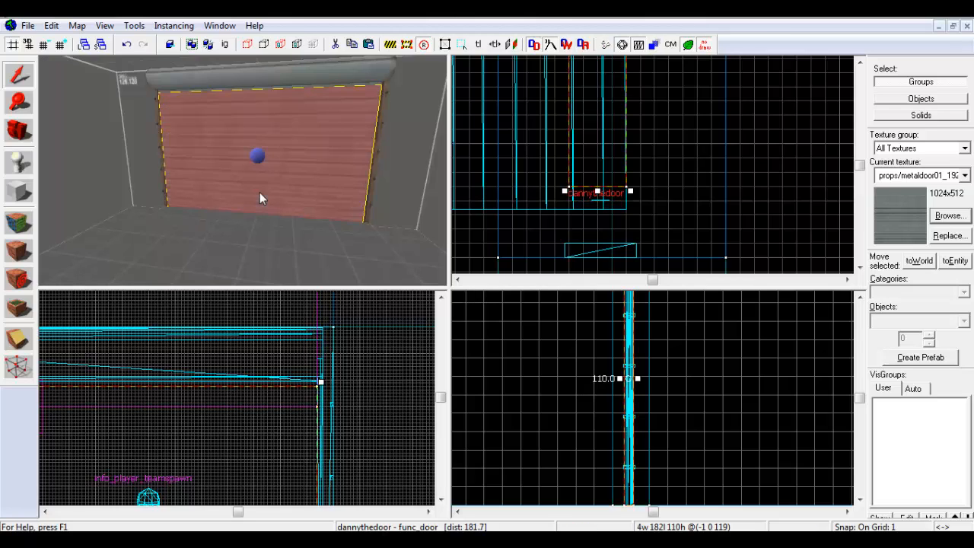
key("Delete")
key("z")
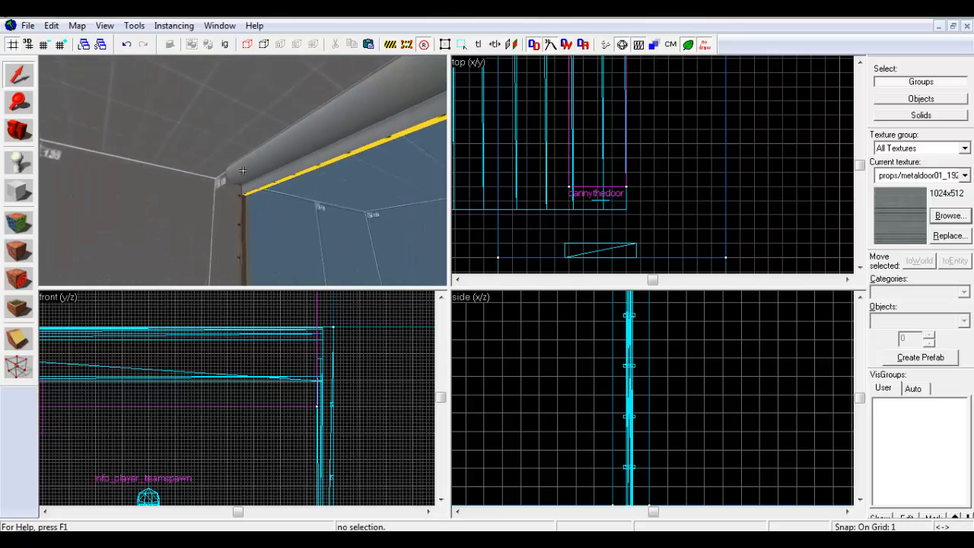
key("ctrl+z")
key("z")
key("s")
- Select the door in the doorway and move its origin straight up in the side view to about (-1, 0, 212)
left_click(276, 186)
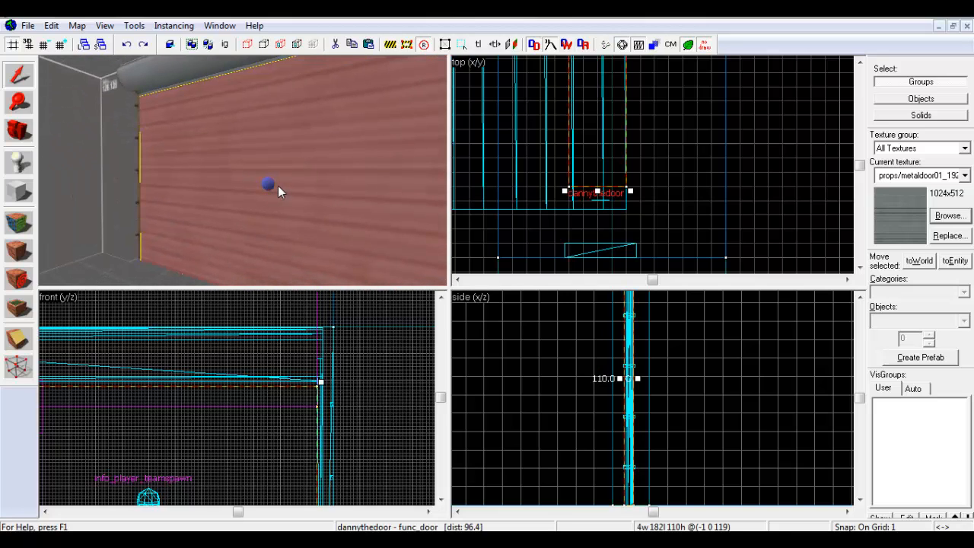
scroll(600, 411, "up", 3)
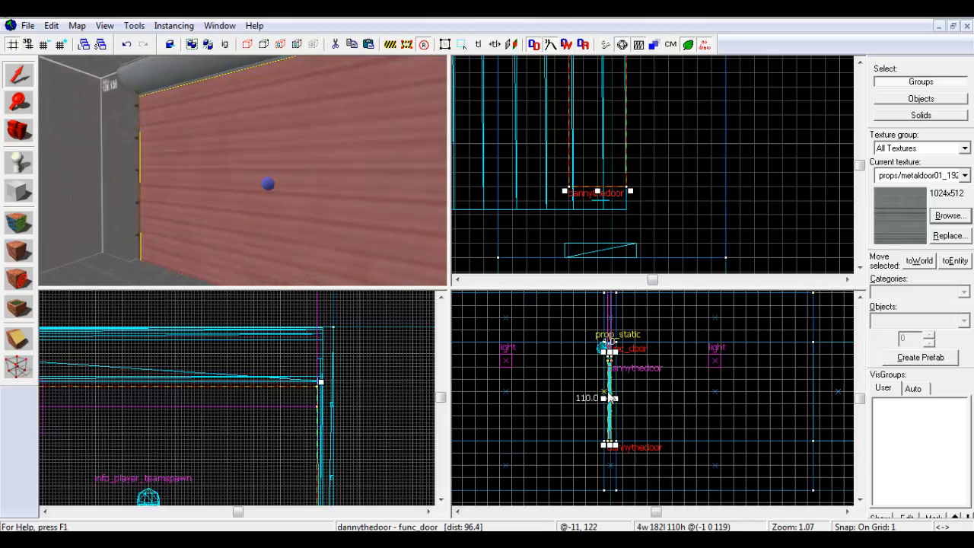
scroll(617, 412, "up", 6)
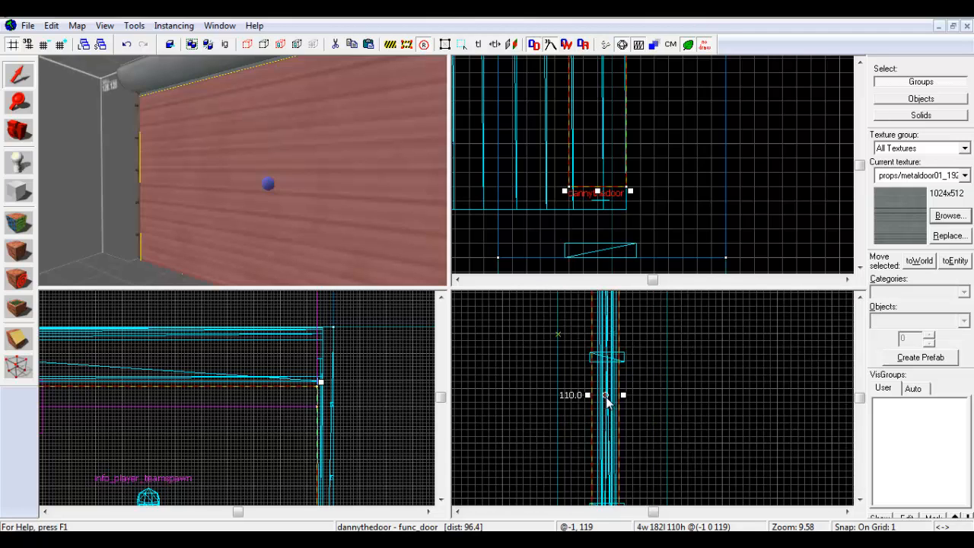
scroll(606, 323, "down", 5)
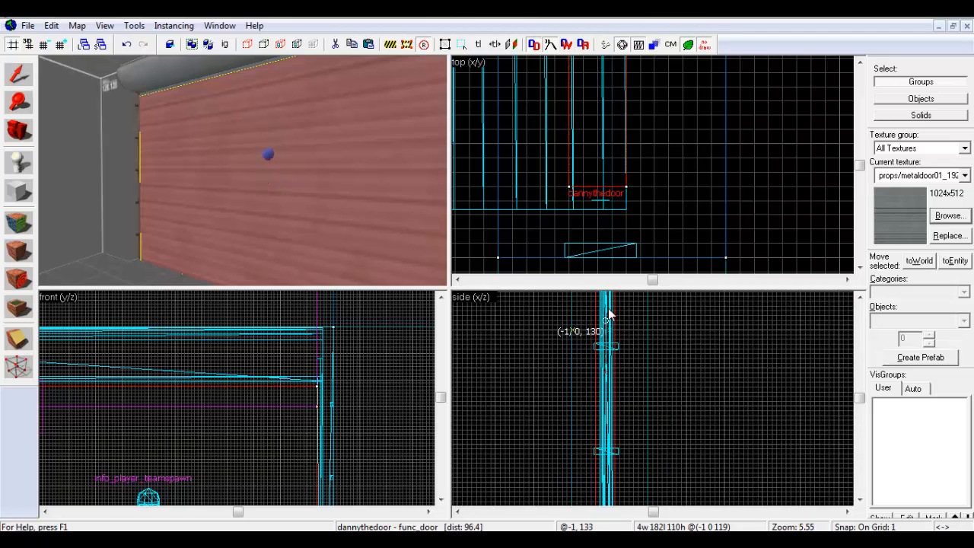
scroll(598, 254, "down", 4)
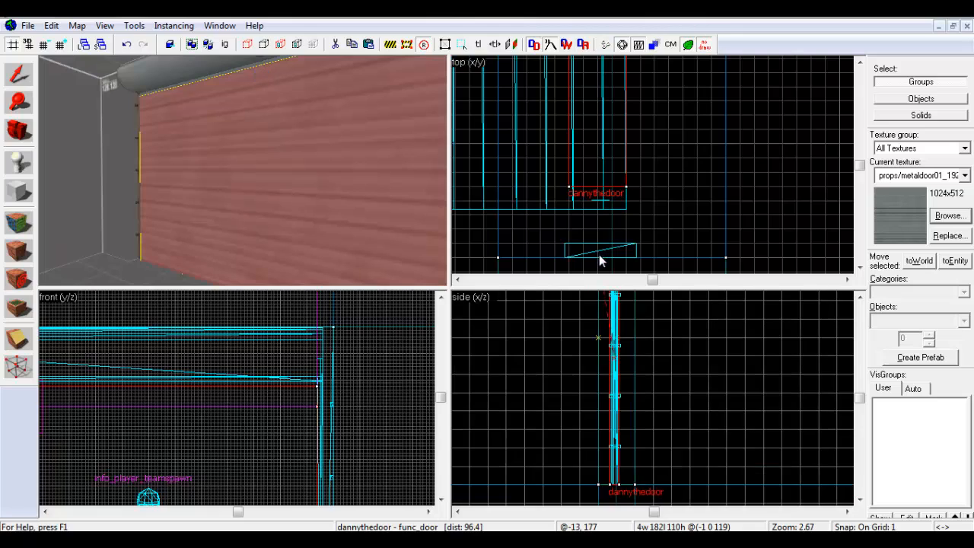
scroll(606, 256, "down", 3)
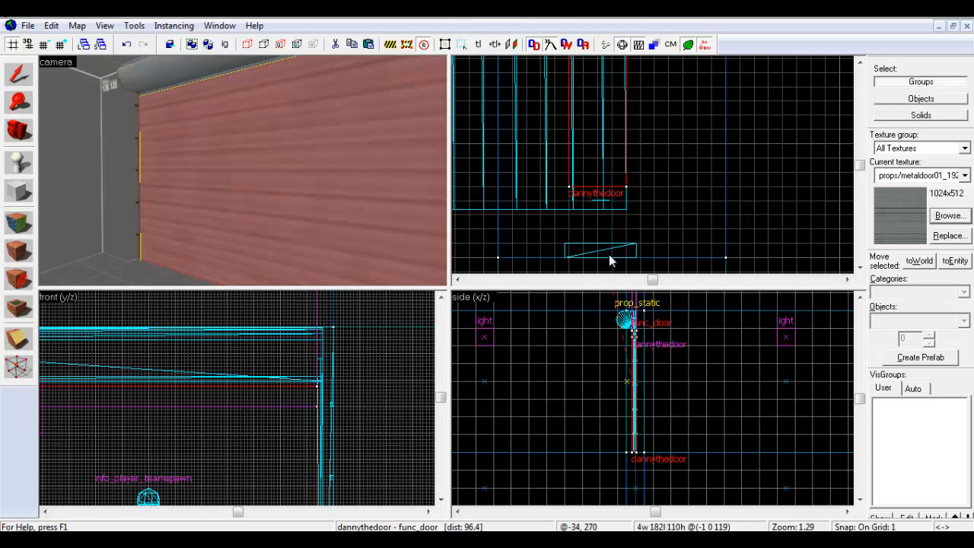
scroll(631, 277, "down", 1)
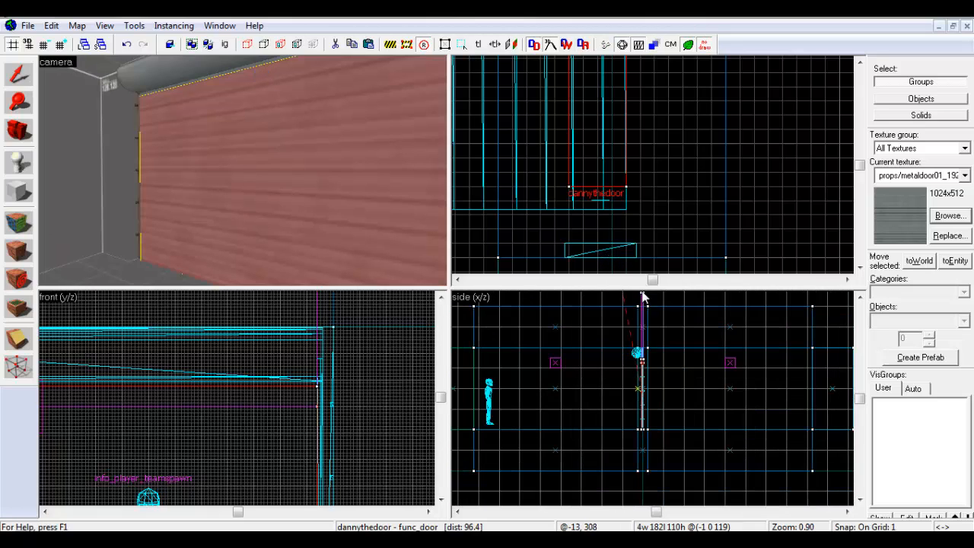
scroll(640, 322, "up", 4)
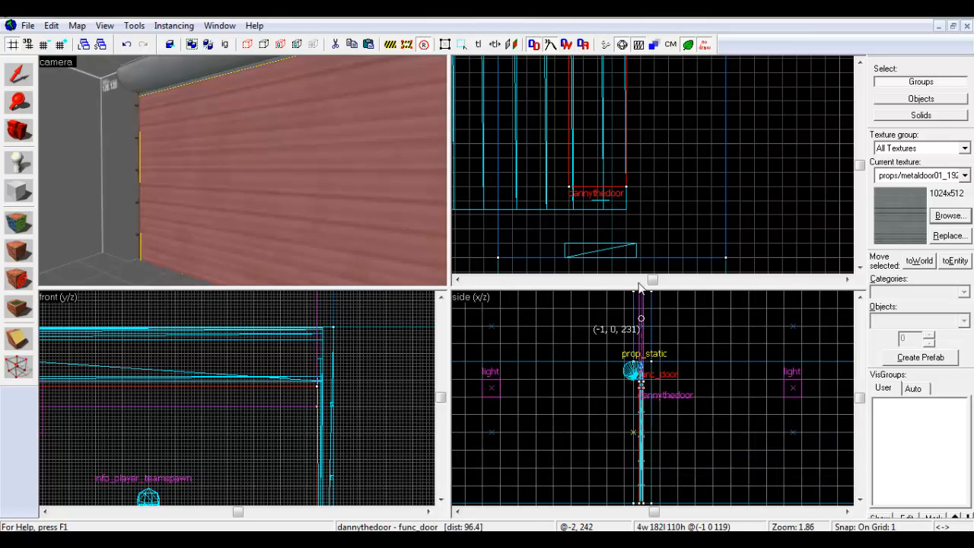
scroll(643, 289, "up", 3)
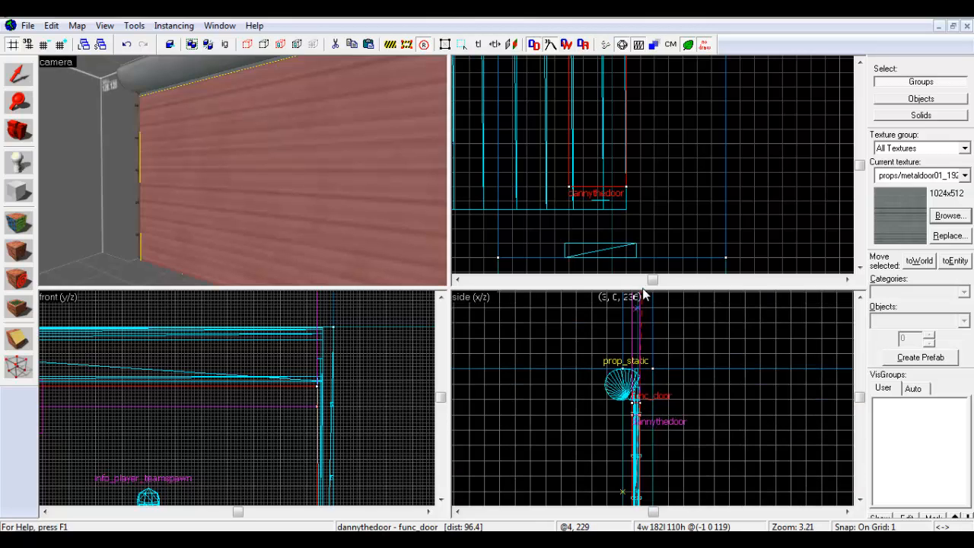
scroll(632, 278, "up", 1)
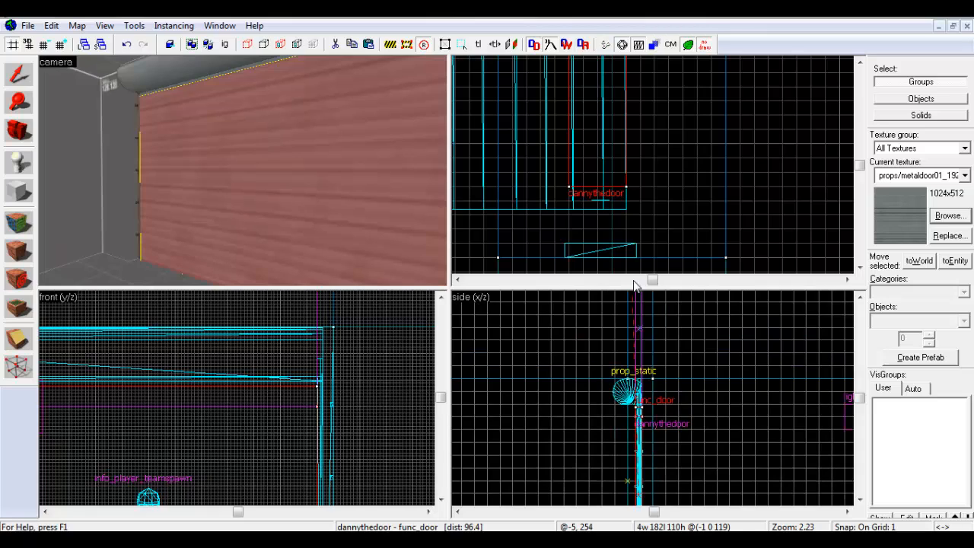
scroll(623, 289, "up", 2)
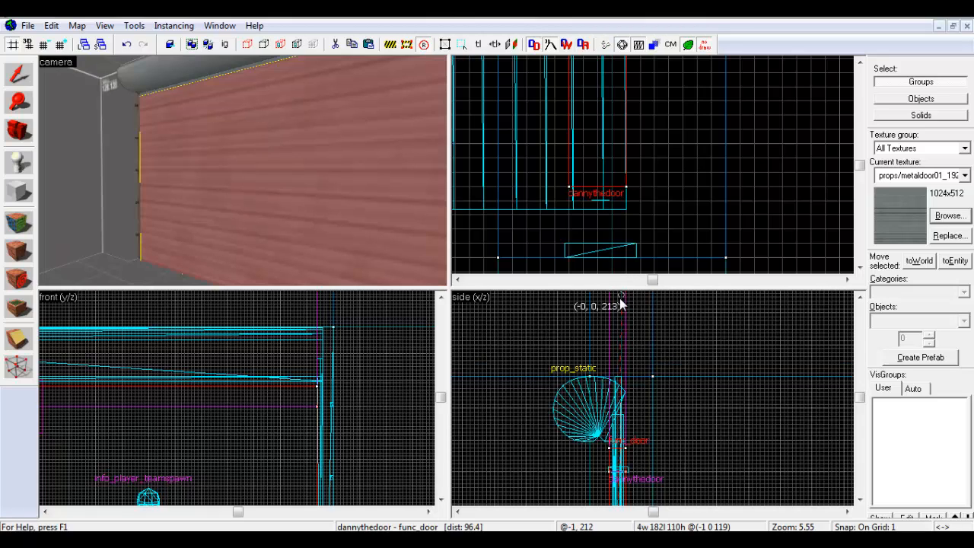
left_click_drag(618, 300, 618, 300)
- Move the door's origin further up onto the centre mark of the raised door copy
scroll(598, 382, "down", 6)
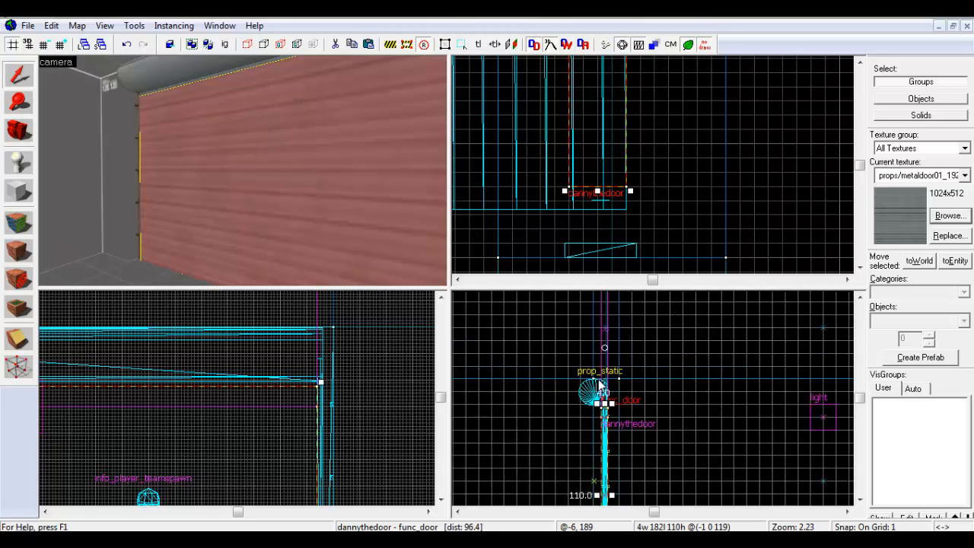
scroll(598, 333, "up", 6)
scroll(598, 335, "up", 2)
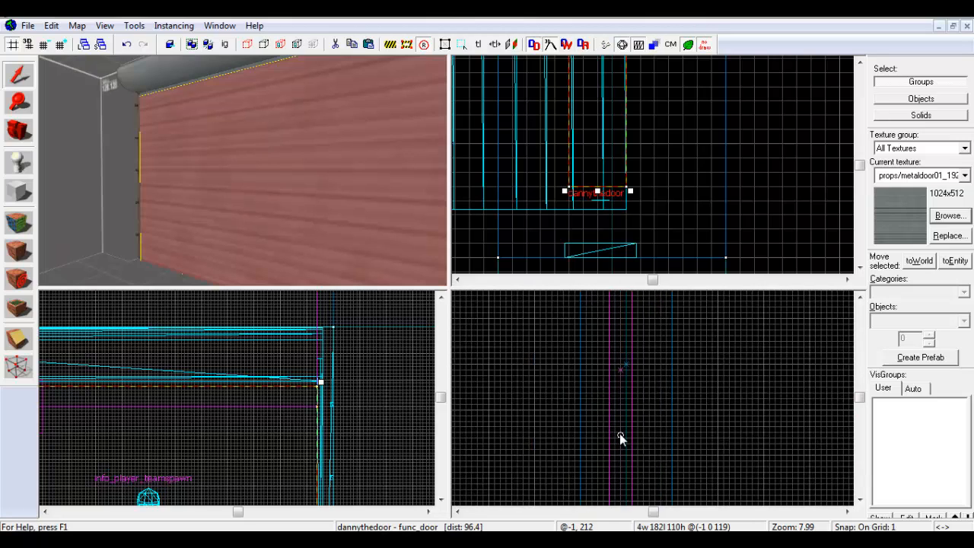
left_click_drag(619, 436, 619, 373)
- Delete the wall block above the doorway that covers the raised door copy
key("z")
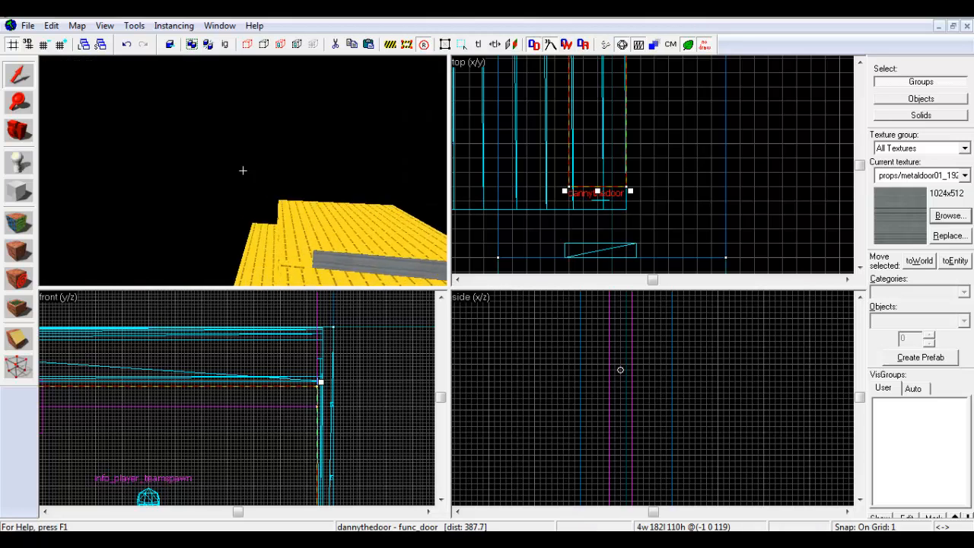
key("w")
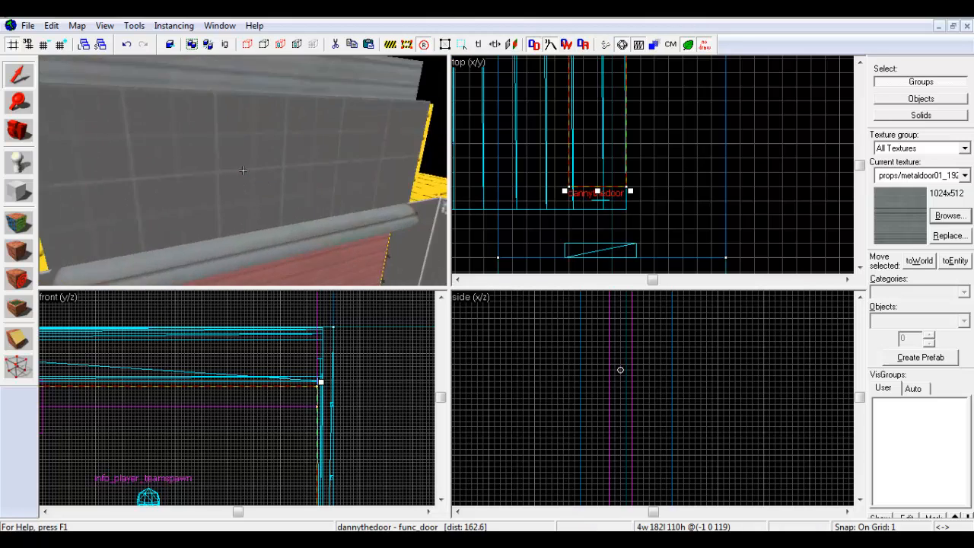
key("z")
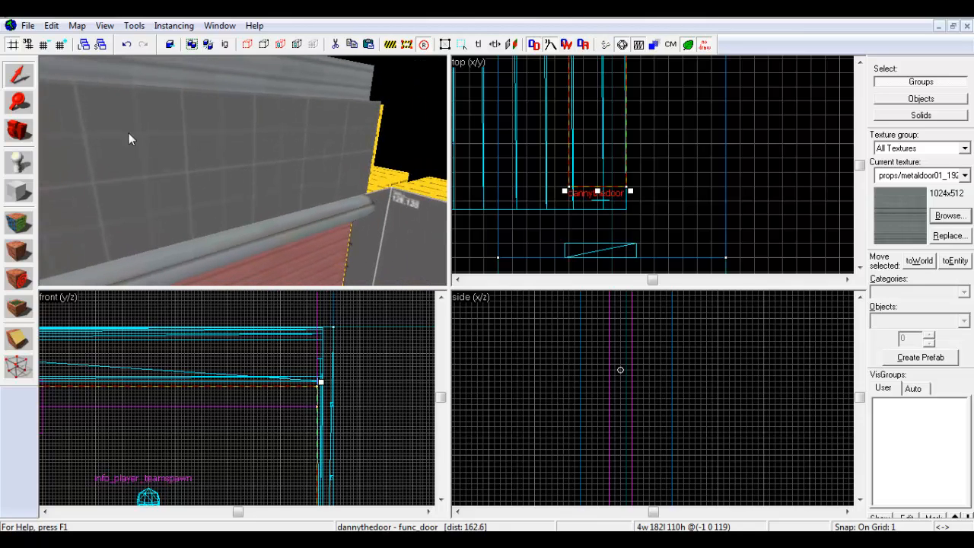
left_click(114, 153)
key("Delete")
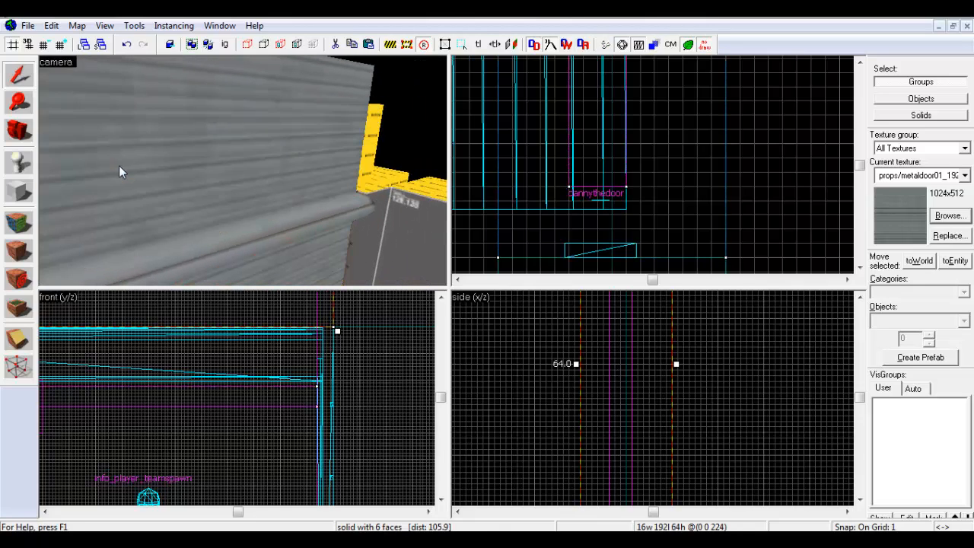
- Select the raised door copy above the doorway and delete it, keeping the door in the opening
left_click(143, 151)
left_click(237, 271)
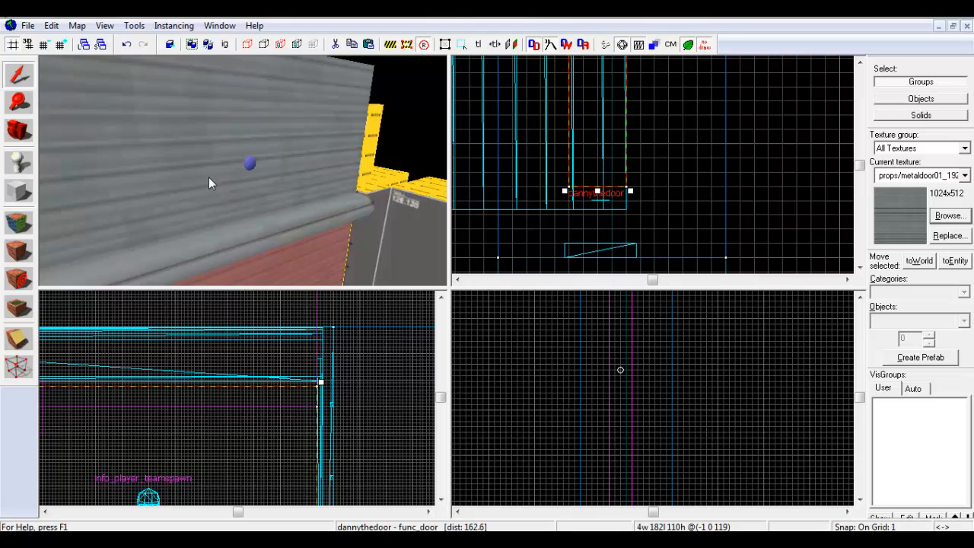
key("Delete")
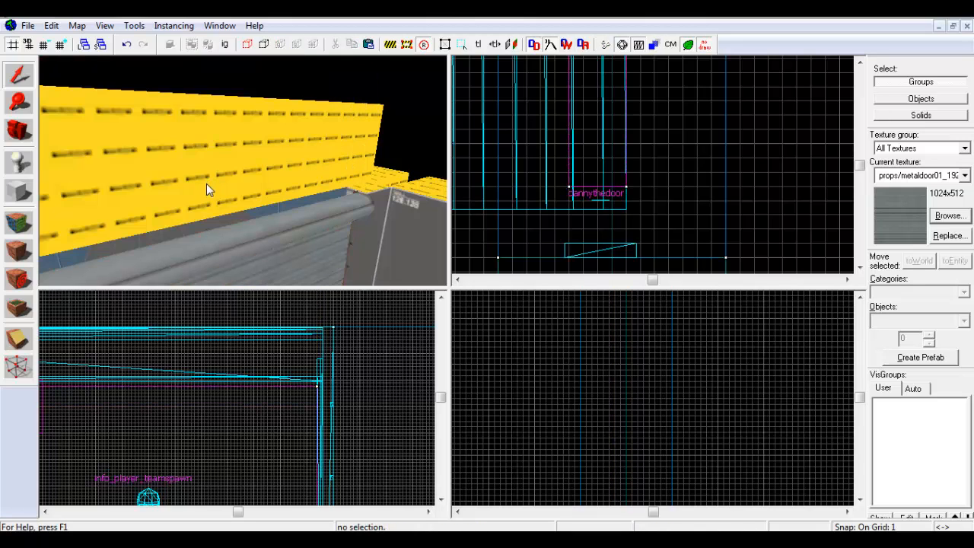
- Select the door in the doorway and check the placement of its raised origin in the side view
key("z")
key("w")
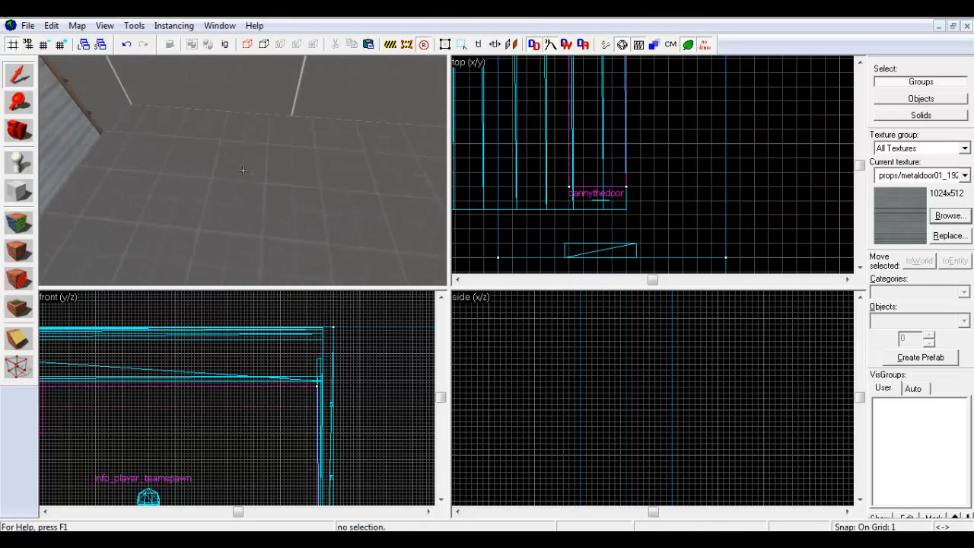
key("s")
key("z")
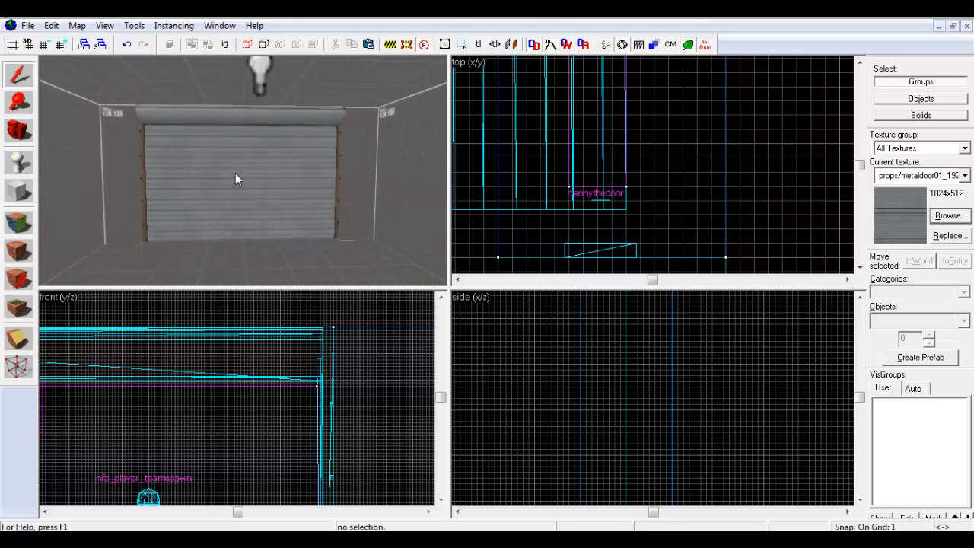
left_click(235, 173)
scroll(584, 392, "up", 3)
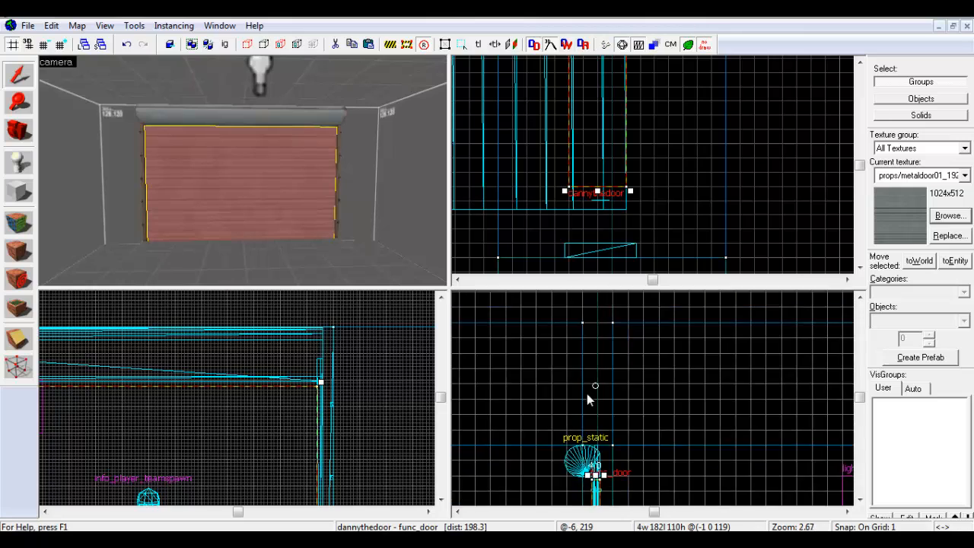
scroll(587, 394, "up", 8)
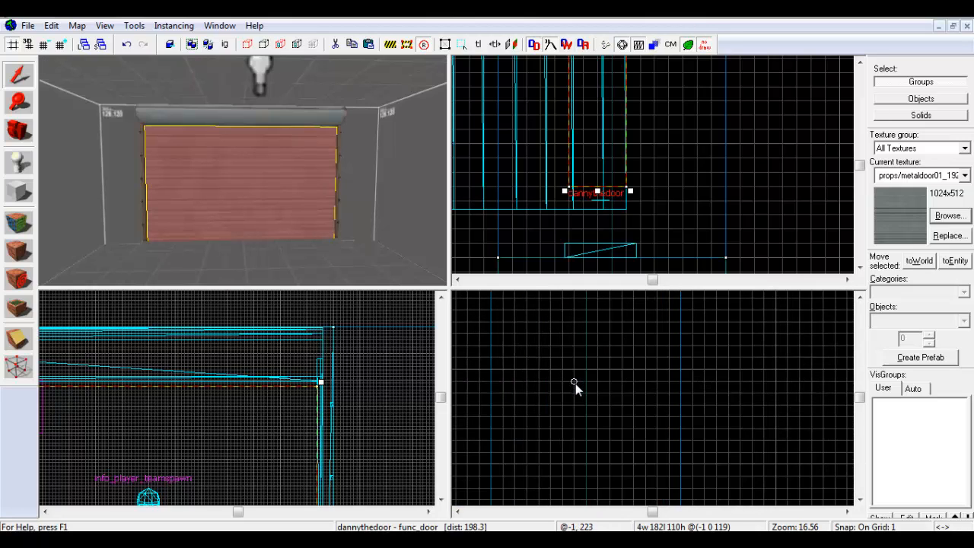
left_click(575, 382)
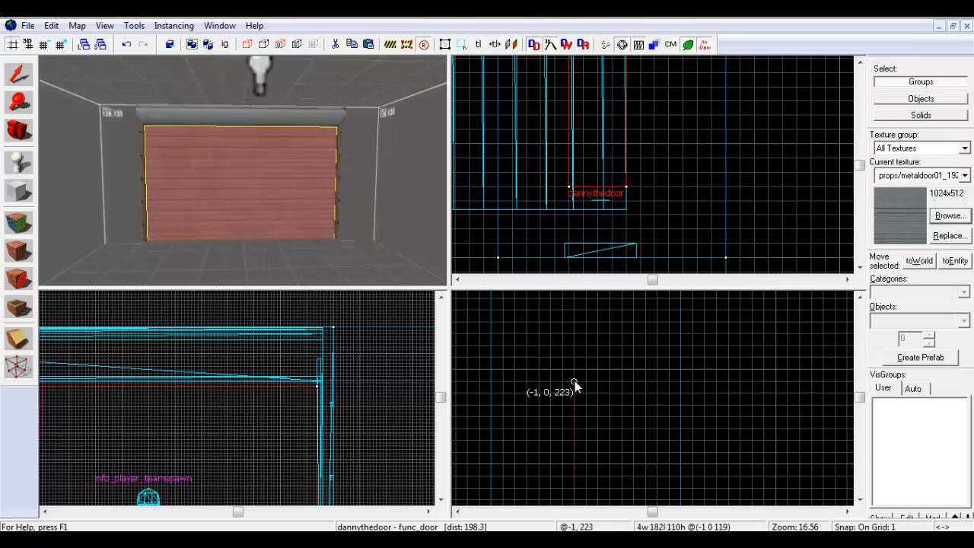
scroll(348, 213, "up", 5)
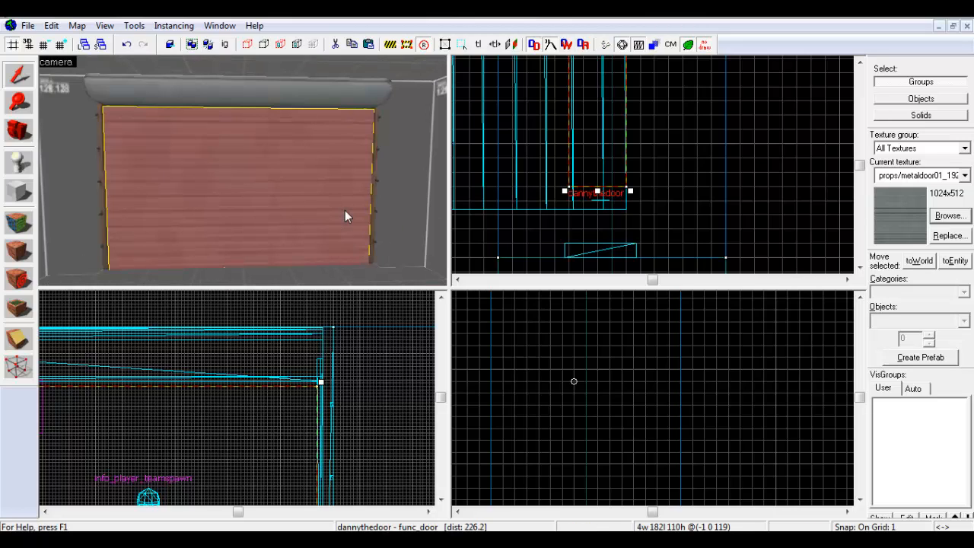
- Turn off the door's Touch Opens flag and apply the change to its object properties
double_click(255, 191)
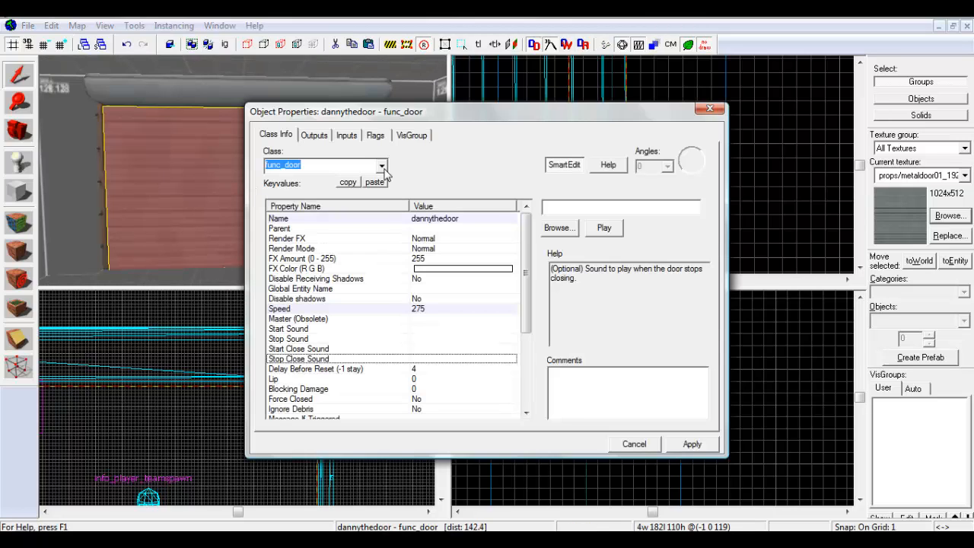
left_click(376, 135)
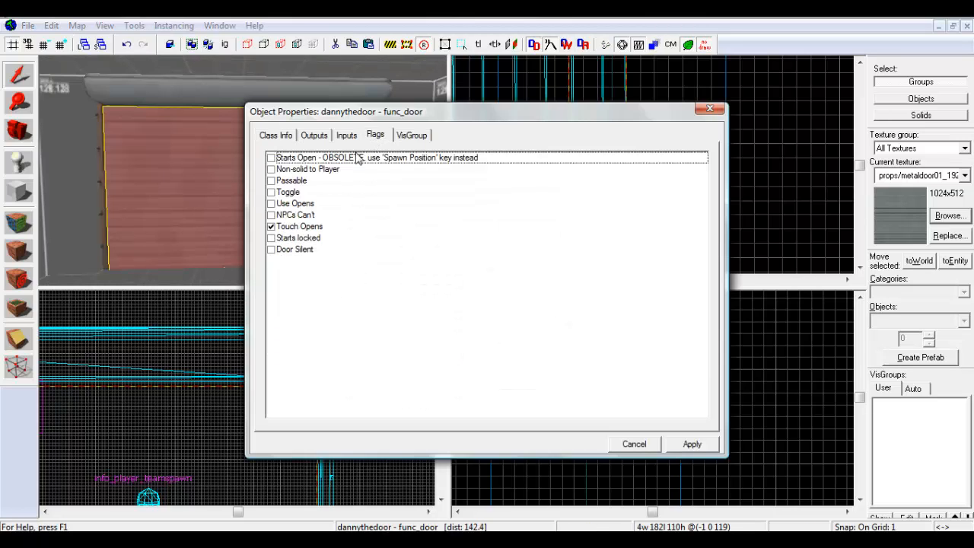
left_click(277, 228)
left_click(272, 226)
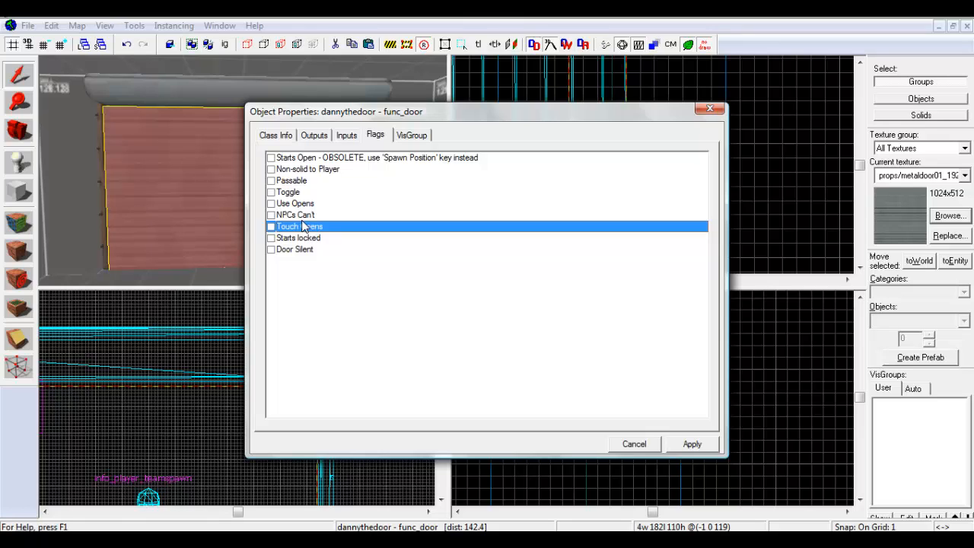
key("Return")
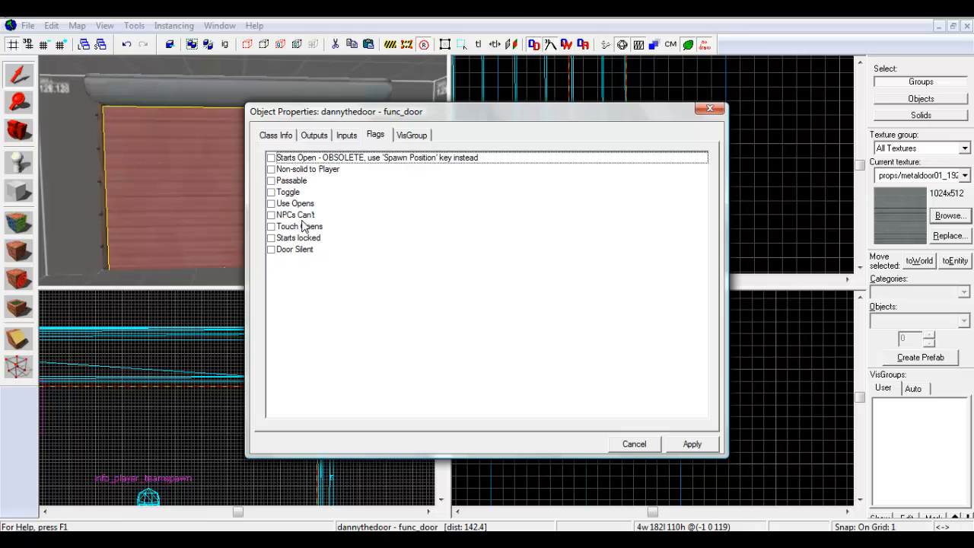
left_click(688, 444)
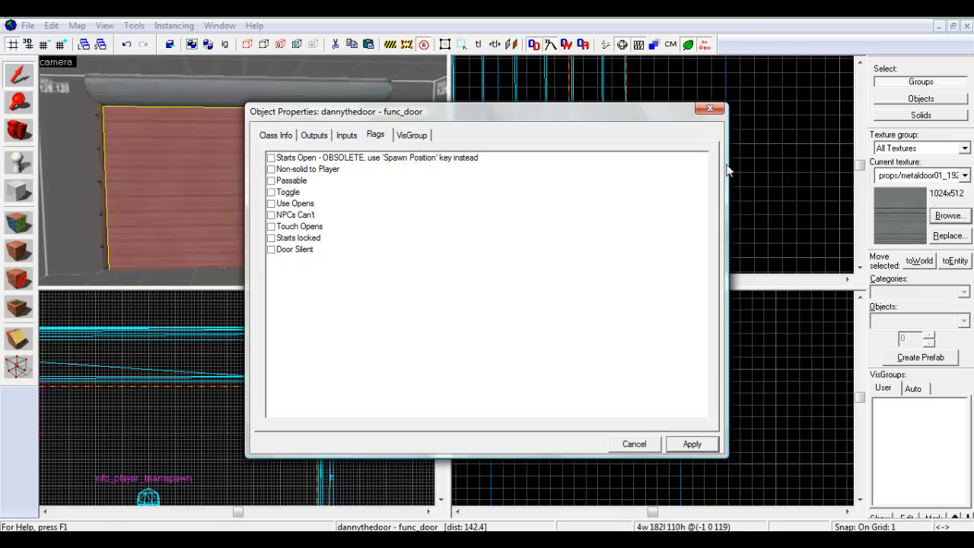
left_click(709, 109)
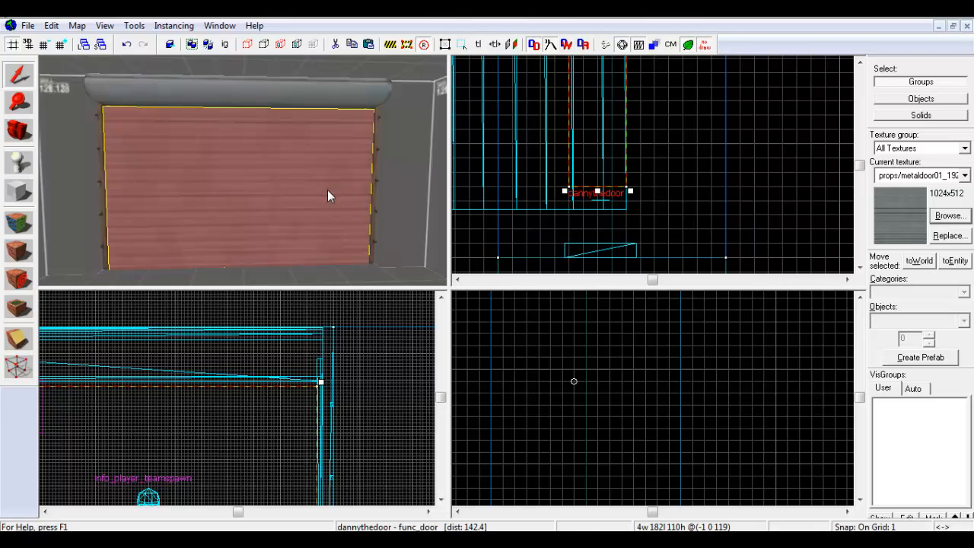
- Find textures matching "trigger" and make tools/toolstrigger the current texture
left_click(297, 96)
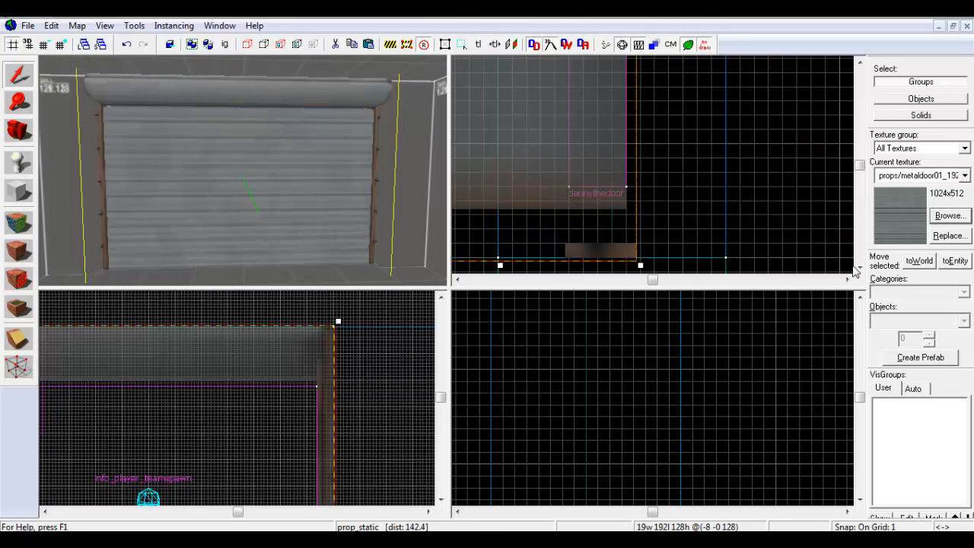
left_click(949, 216)
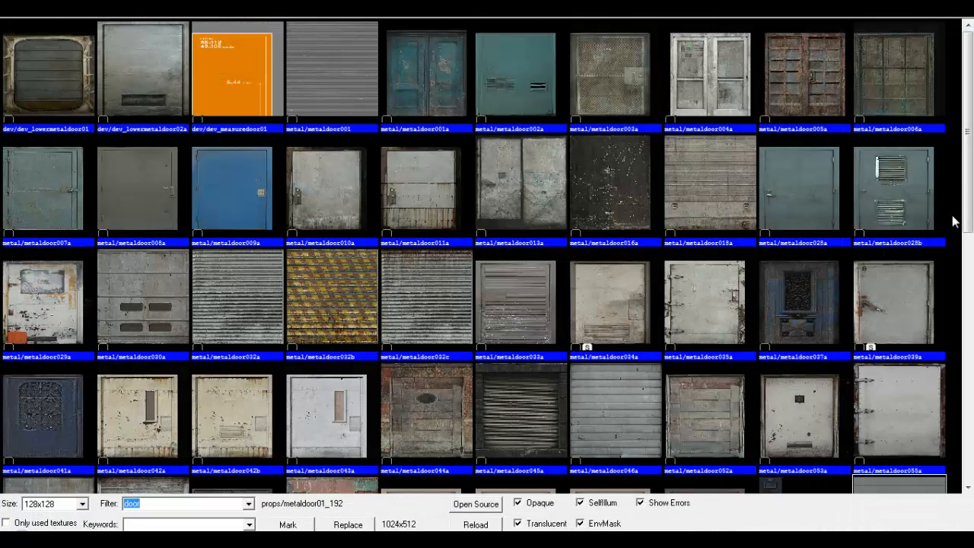
type("trigger")
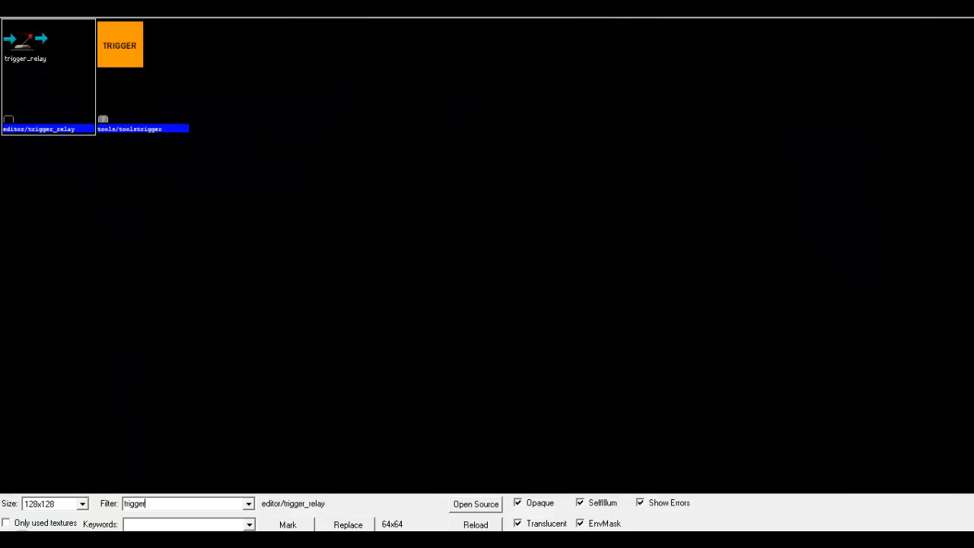
double_click(123, 45)
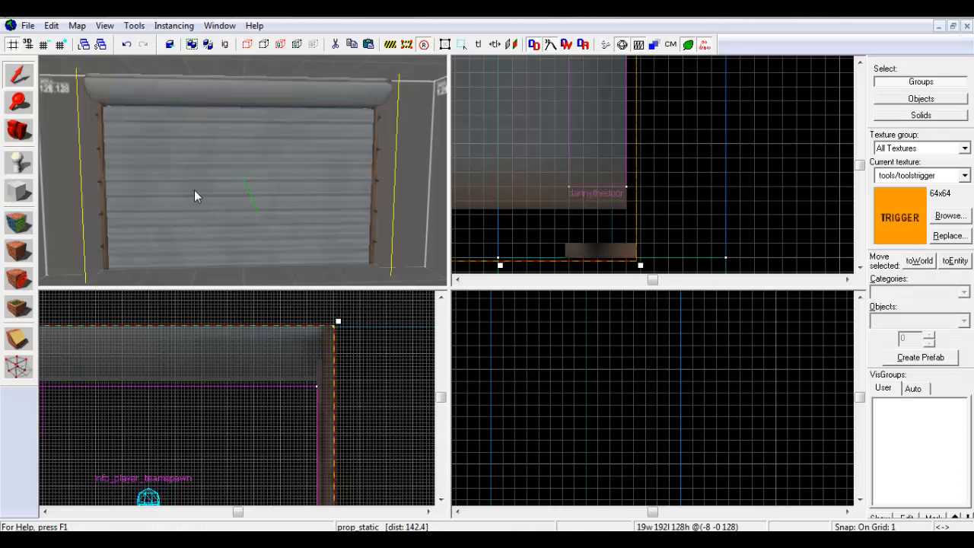
- Set the grid to 16 and outline a block 64 by 16 units across the end of the door in the top view
left_click(23, 196)
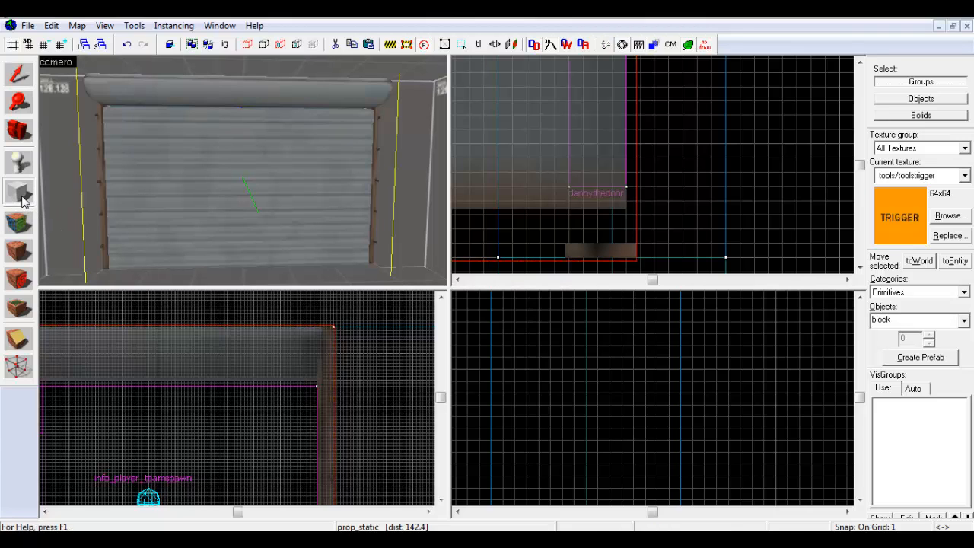
scroll(702, 181, "down", 3)
scroll(702, 182, "down", 5)
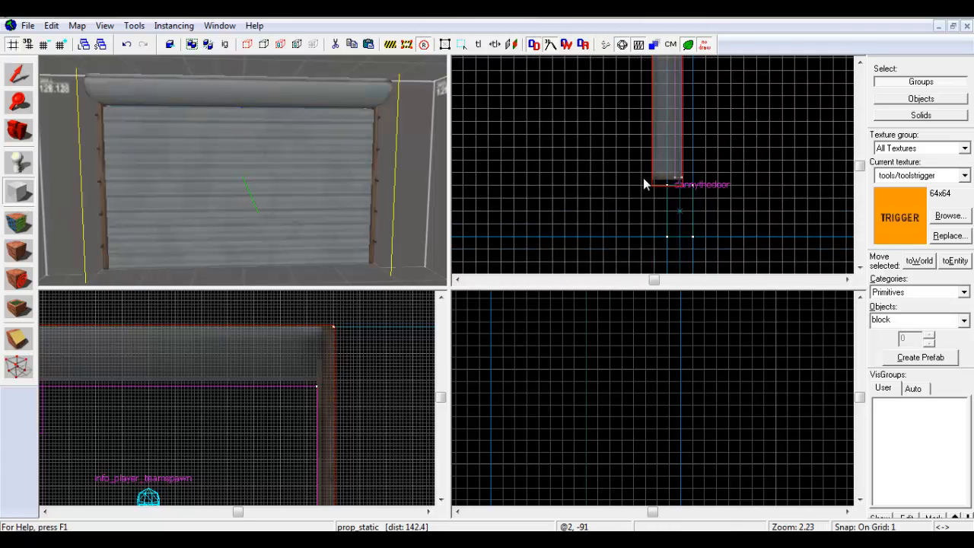
key("bracketright")
key("bracketright")
key("bracketright")
key("bracketright")
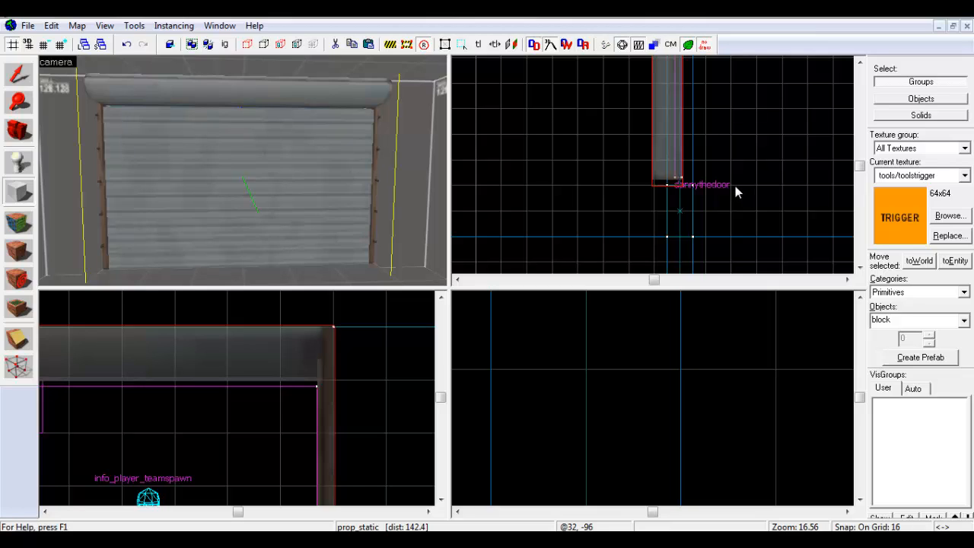
left_click_drag(735, 187, 636, 169)
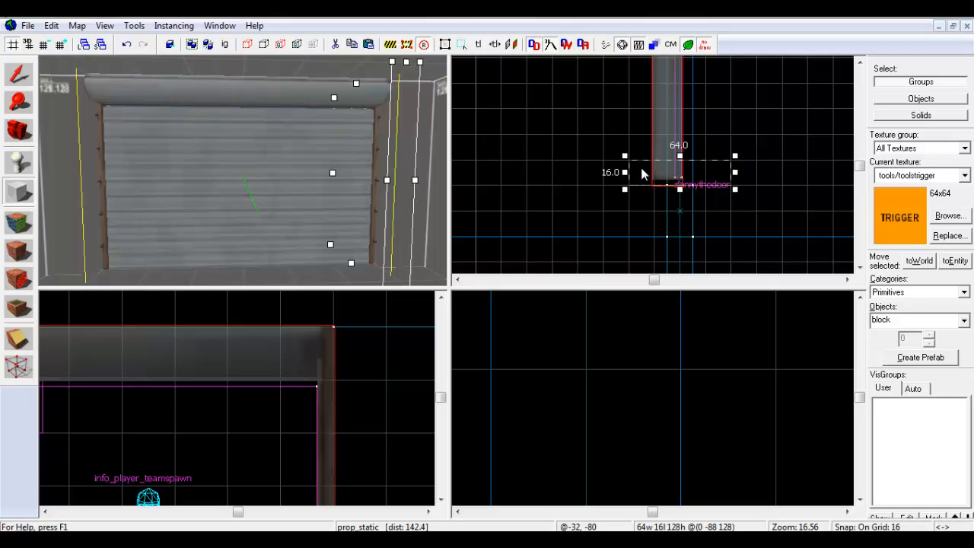
- Stretch the block outline along the whole doorway in the top view, keeping it 64 units wide and making it 192 units long
left_click_drag(741, 177, 754, 175)
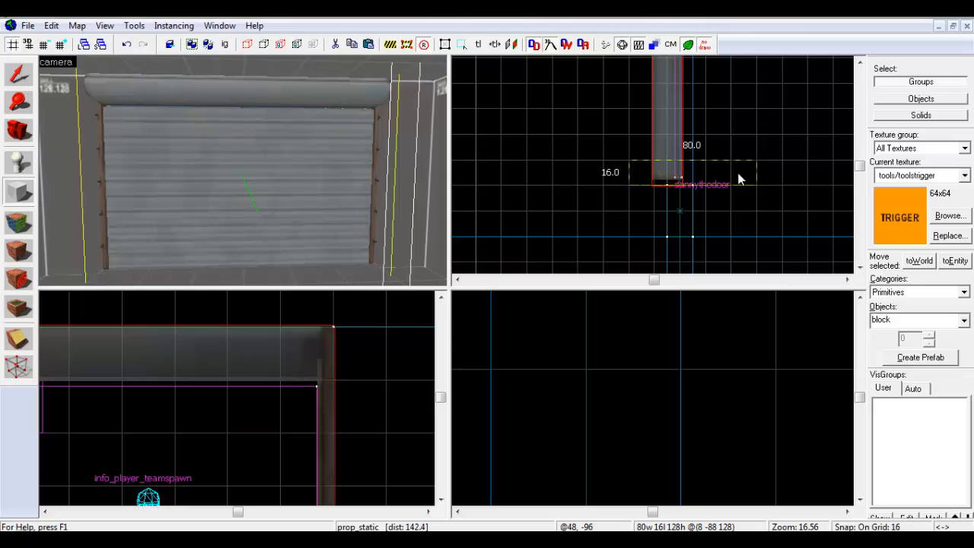
mouse_move(625, 174)
left_mouse_down()
mouse_move(600, 176)
mouse_move(625, 175)
left_mouse_up()
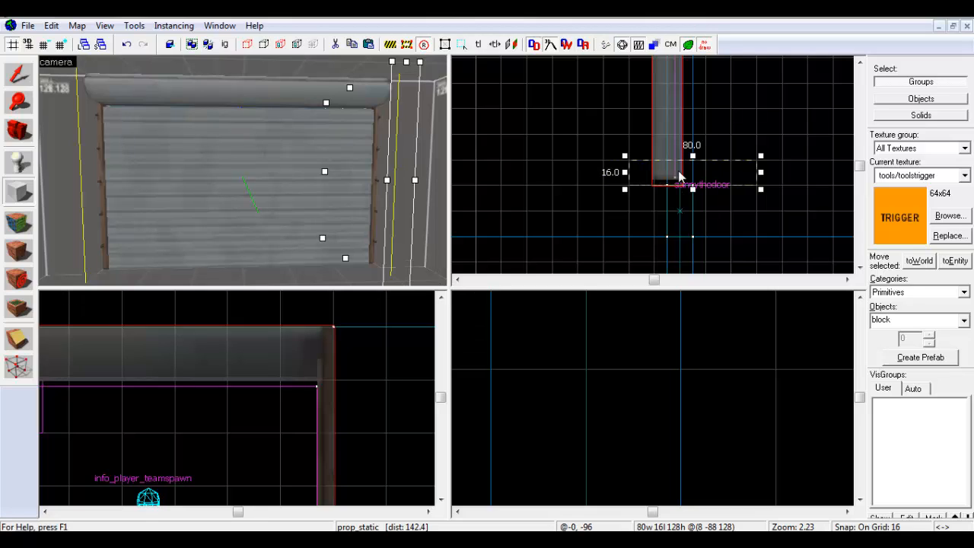
left_click_drag(759, 174, 673, 92)
scroll(723, 183, "down", 2)
scroll(692, 12, "down", 4)
scroll(677, 66, "up", 4)
scroll(668, 102, "up", 4)
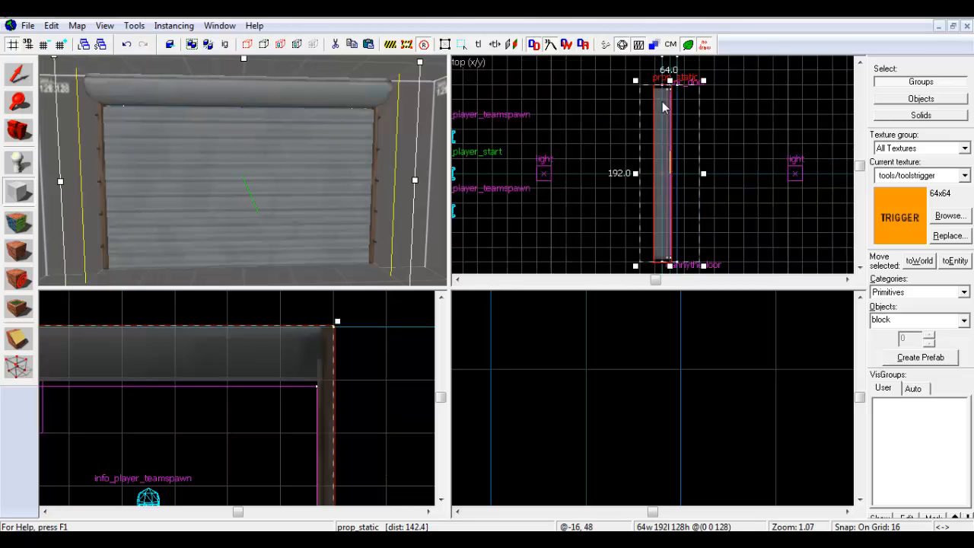
scroll(660, 100, "up", 3)
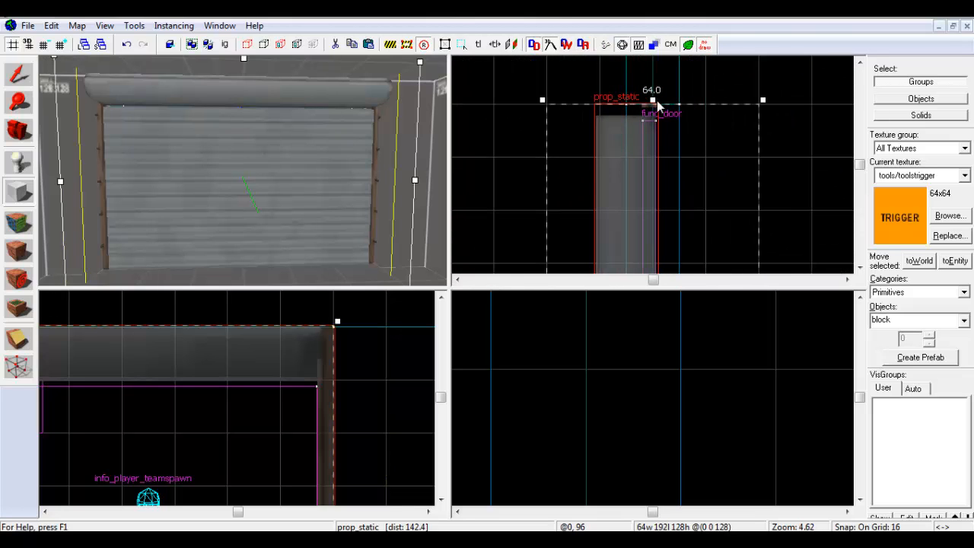
scroll(68, 135, "down", 2)
scroll(71, 137, "down", 3)
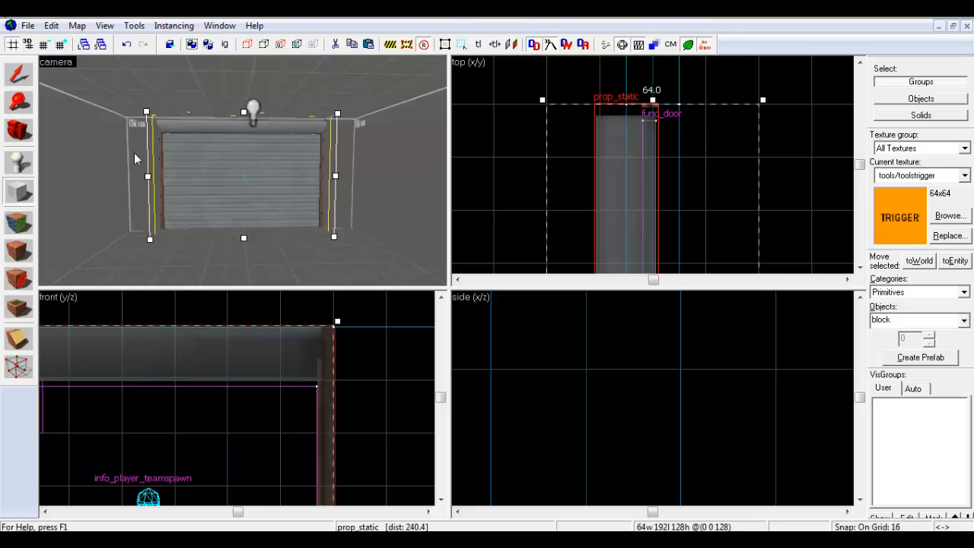
- Snap the block outline's lower end in the top view to the doorway edge at y -96
scroll(636, 147, "down", 10)
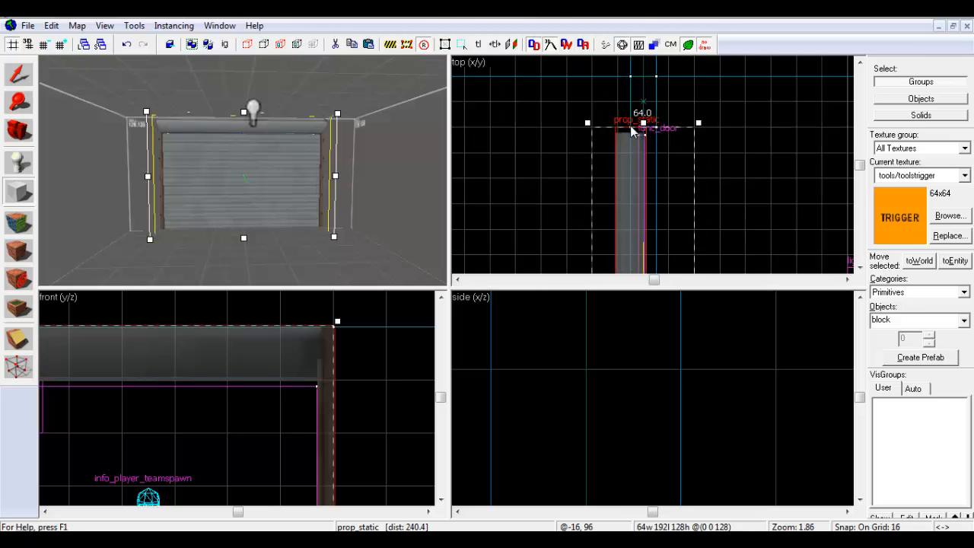
scroll(627, 148, "up", 5)
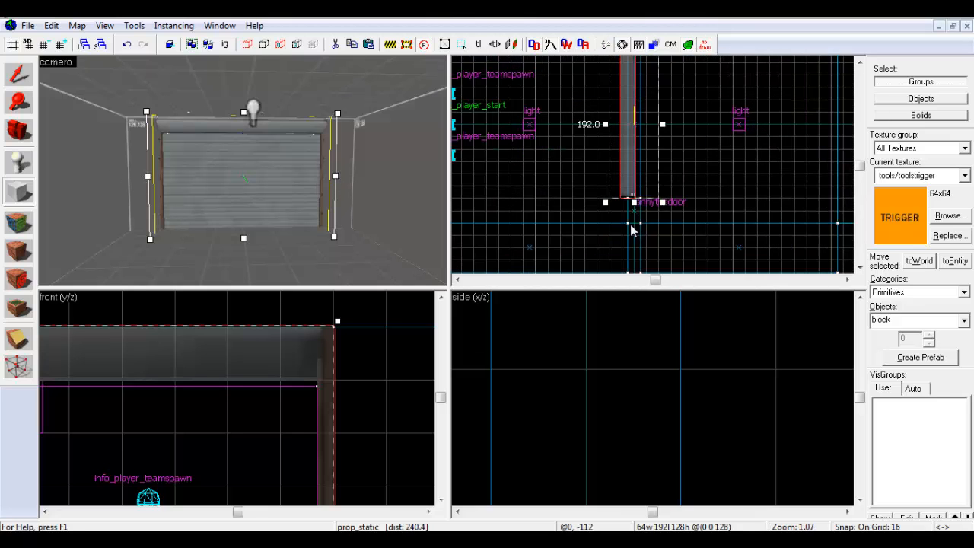
scroll(608, 163, "up", 8)
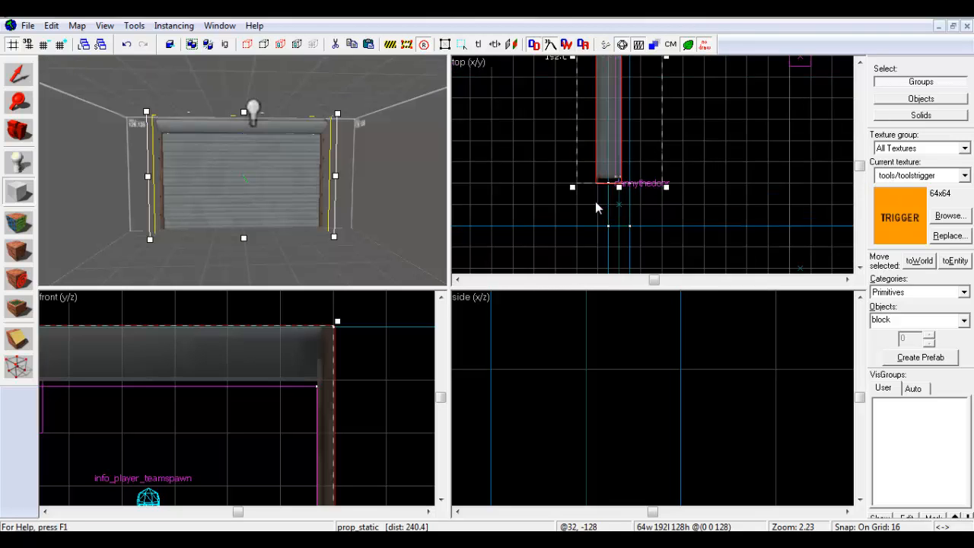
scroll(603, 161, "up", 4)
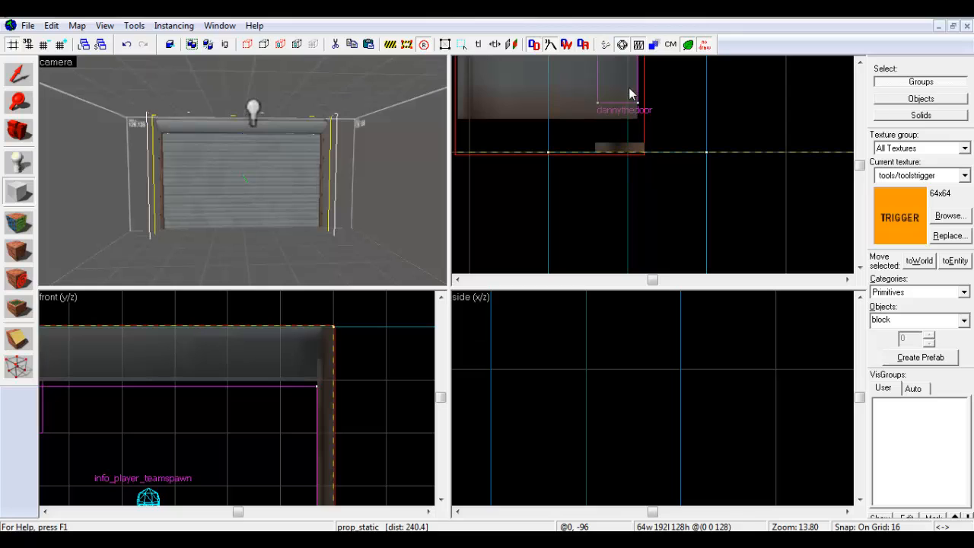
left_click(640, 207)
left_click_drag(628, 186, 627, 188)
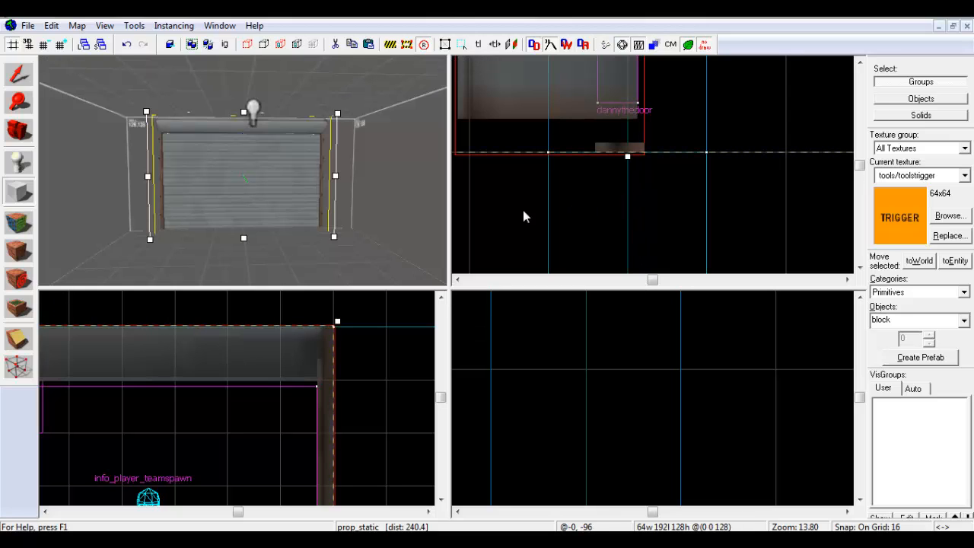
- Snap the block outline's upper edge in the side view to the top of the doorway at z 192
scroll(580, 392, "down", 7)
scroll(581, 361, "down", 3)
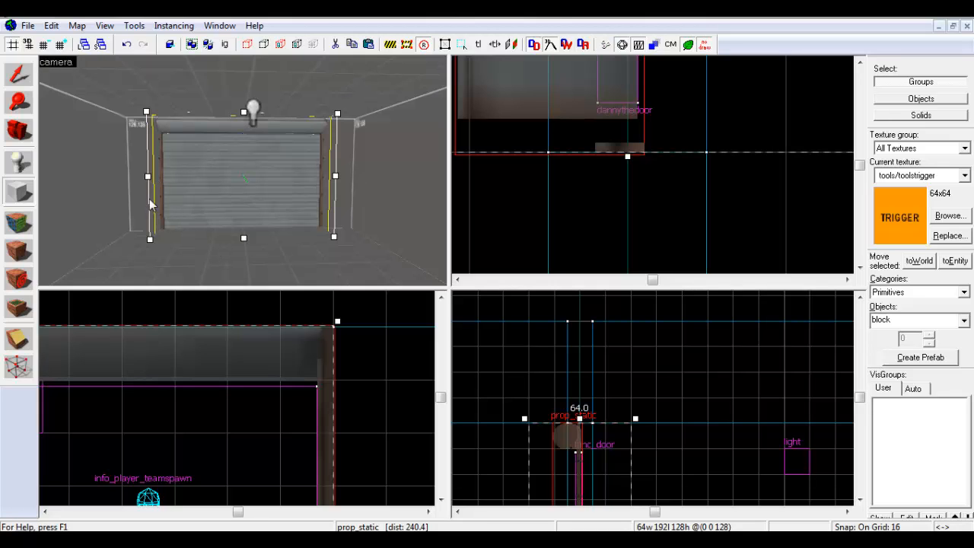
scroll(549, 376, "down", 3)
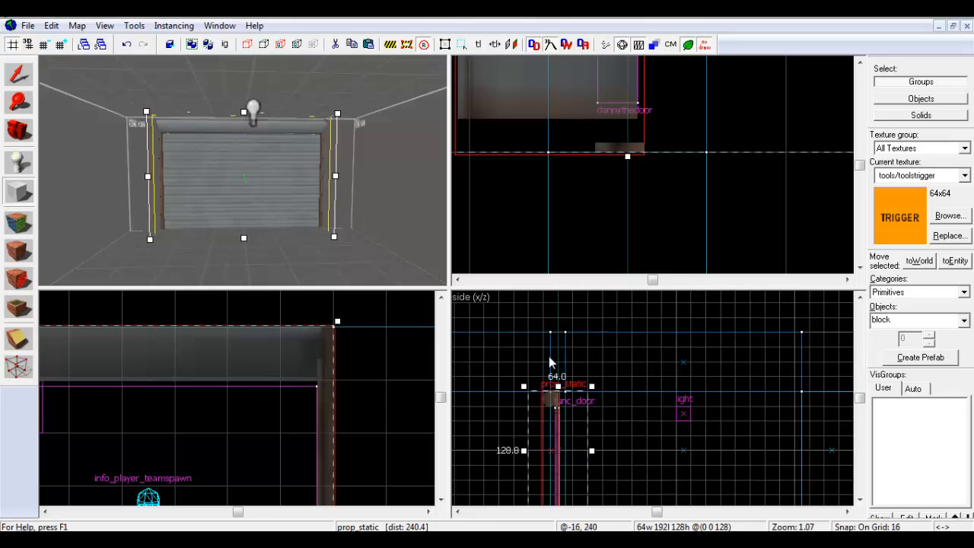
scroll(550, 378, "up", 10)
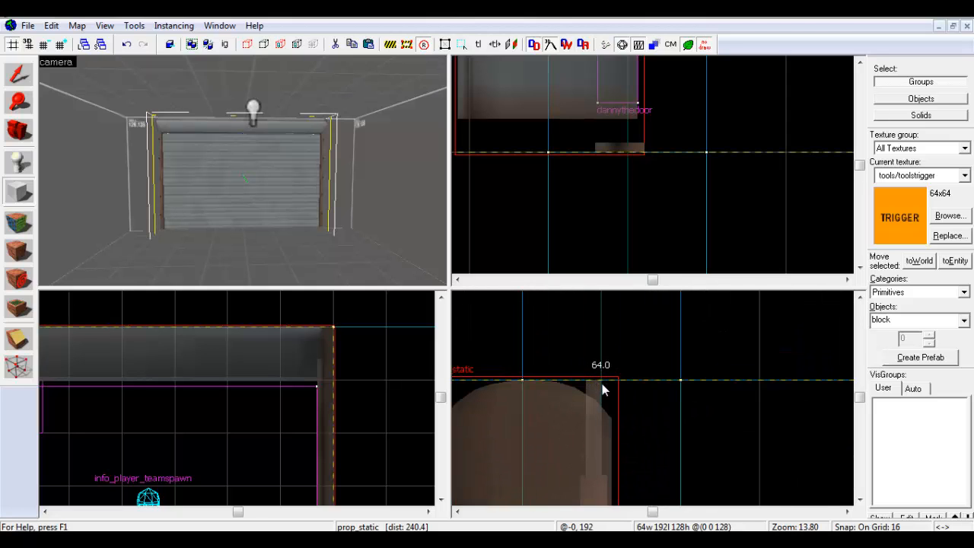
scroll(601, 374, "down", 7)
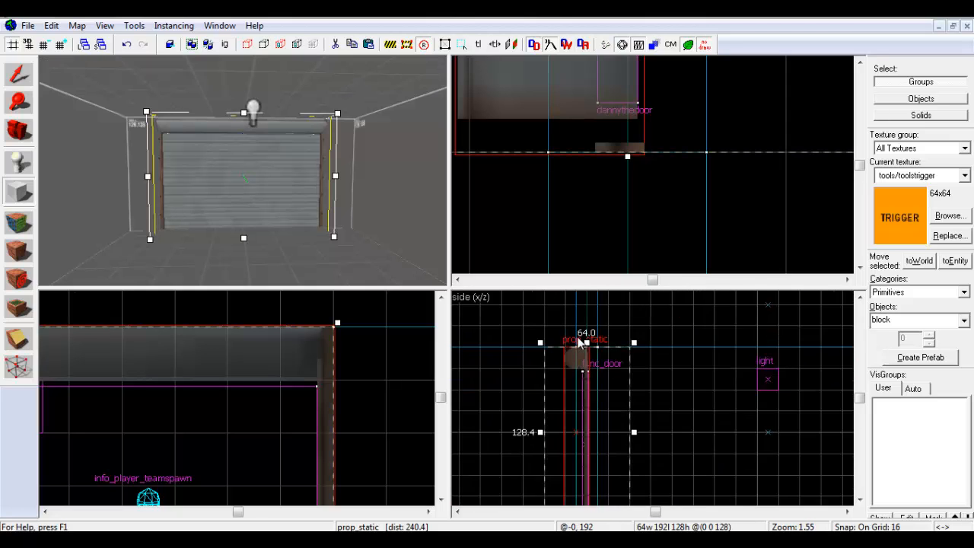
scroll(578, 338, "down", 3)
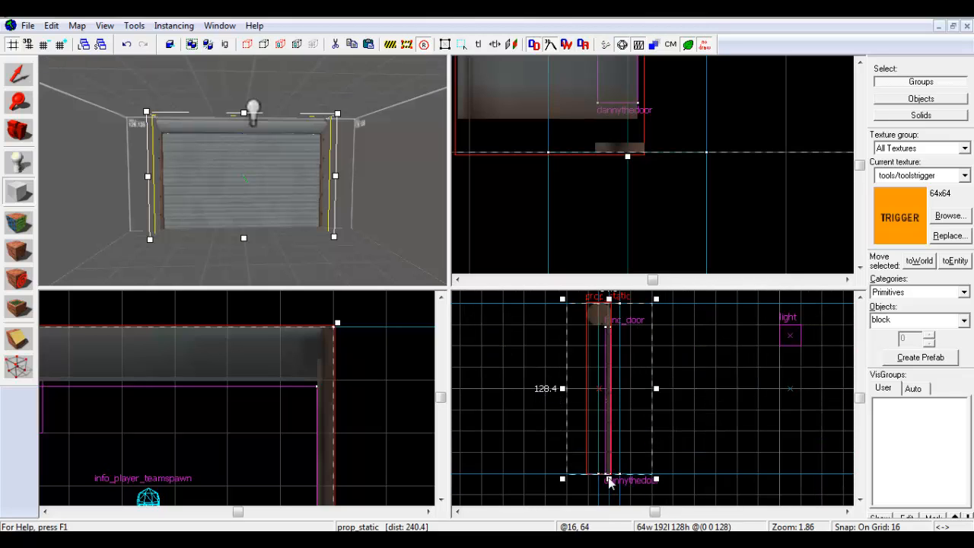
- Snap the outline's lower edge to the door's base at z 64 in the side view and create the 64 by 192 by 128 trigger brush
scroll(608, 475, "up", 10)
scroll(610, 472, "up", 4)
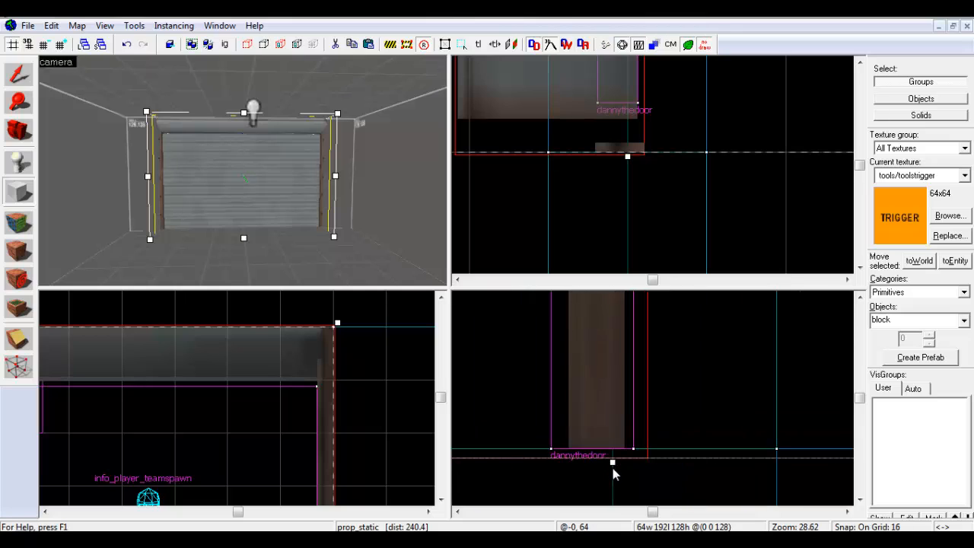
left_click(615, 455)
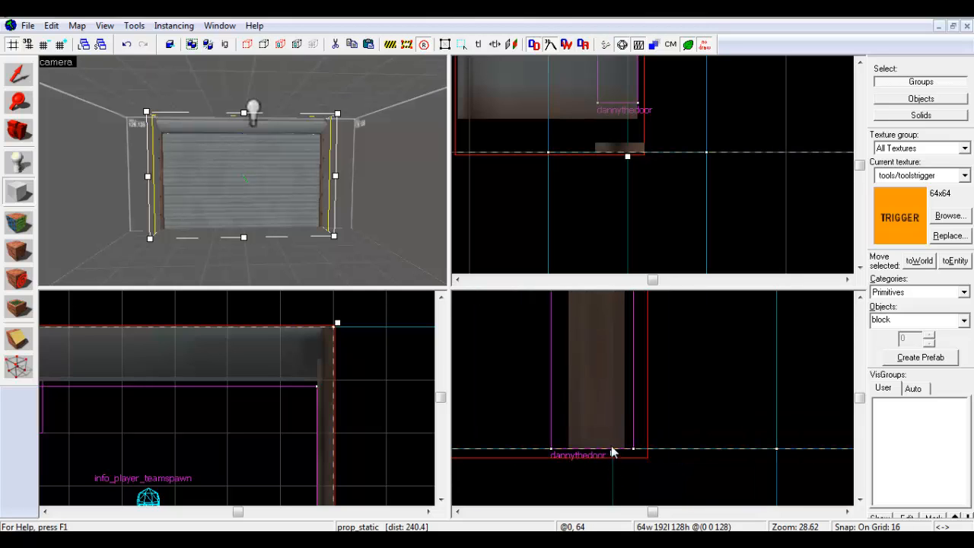
scroll(614, 451, "down", 9)
scroll(613, 443, "down", 4)
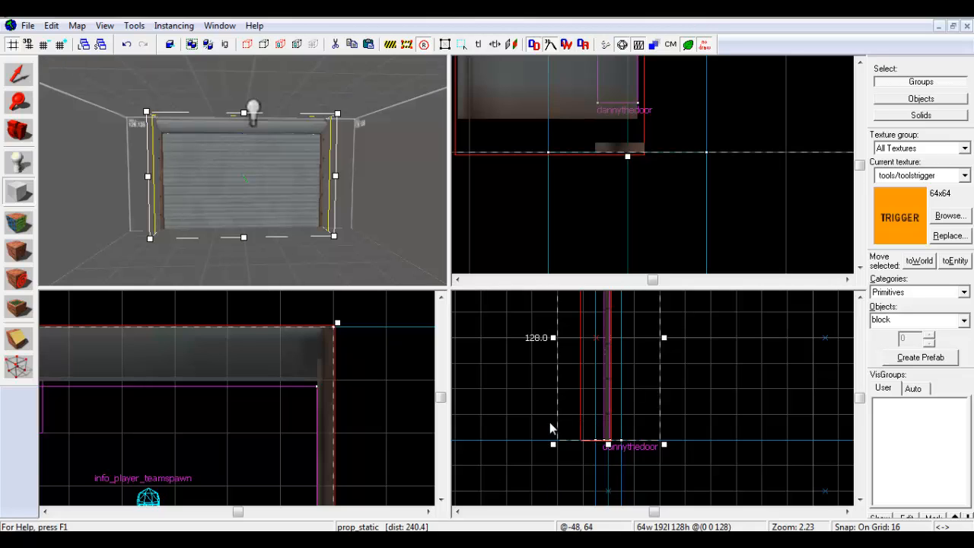
scroll(551, 423, "down", 2)
key("Return")
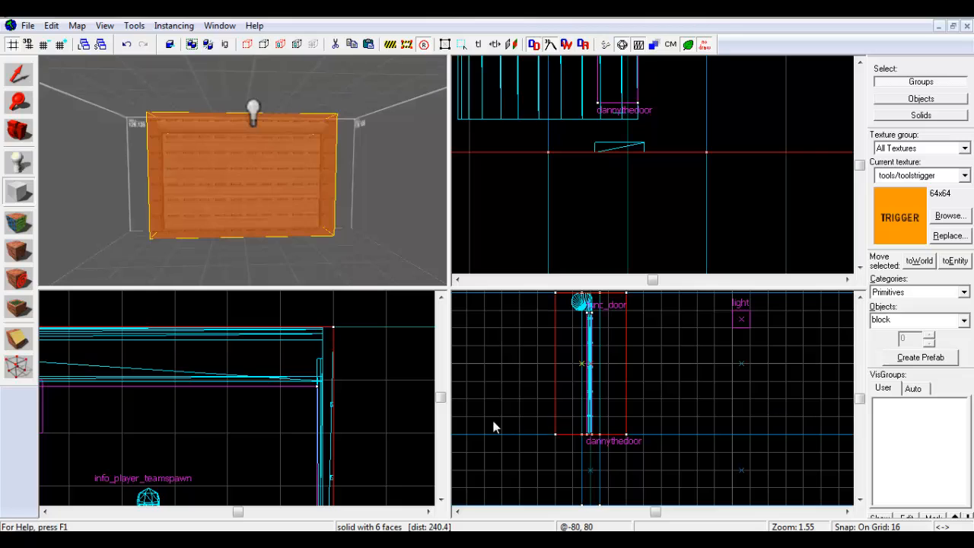
- Select the new trigger brush around the door and tie it to a brush entity
left_click(19, 74)
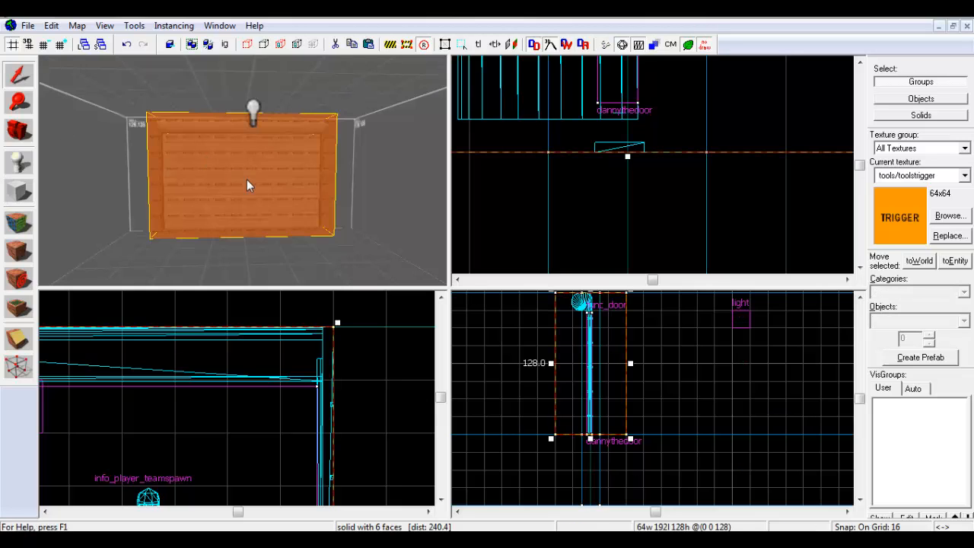
scroll(246, 179, "up", 3)
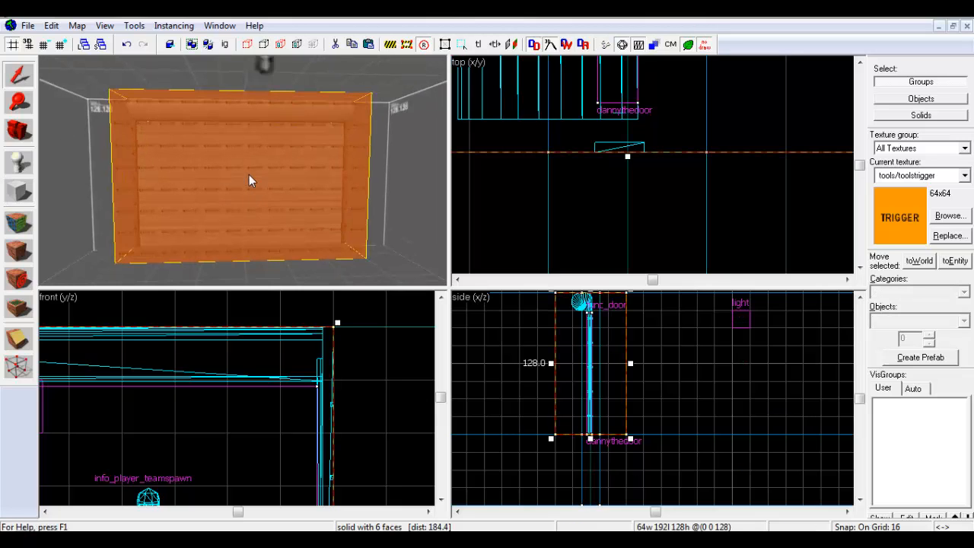
key("alt+Return")
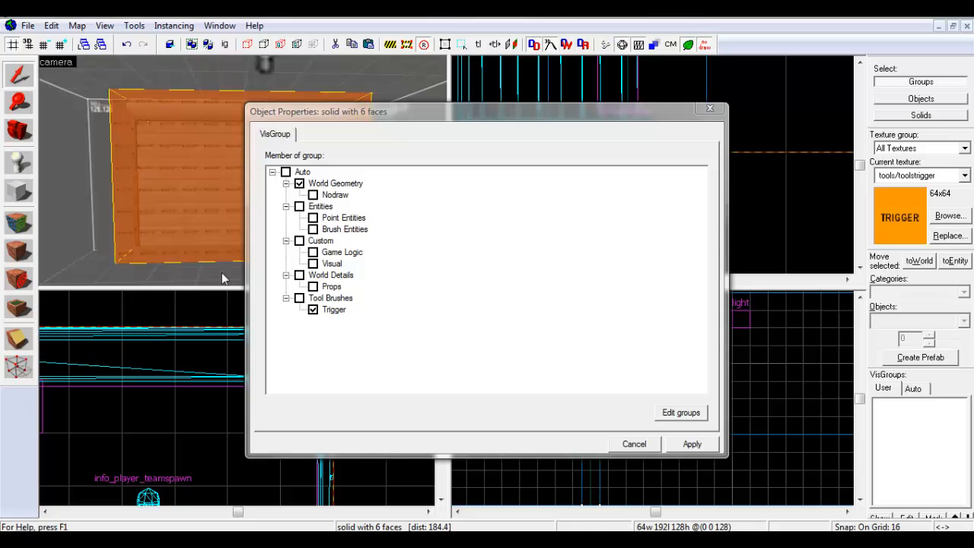
left_click(620, 447)
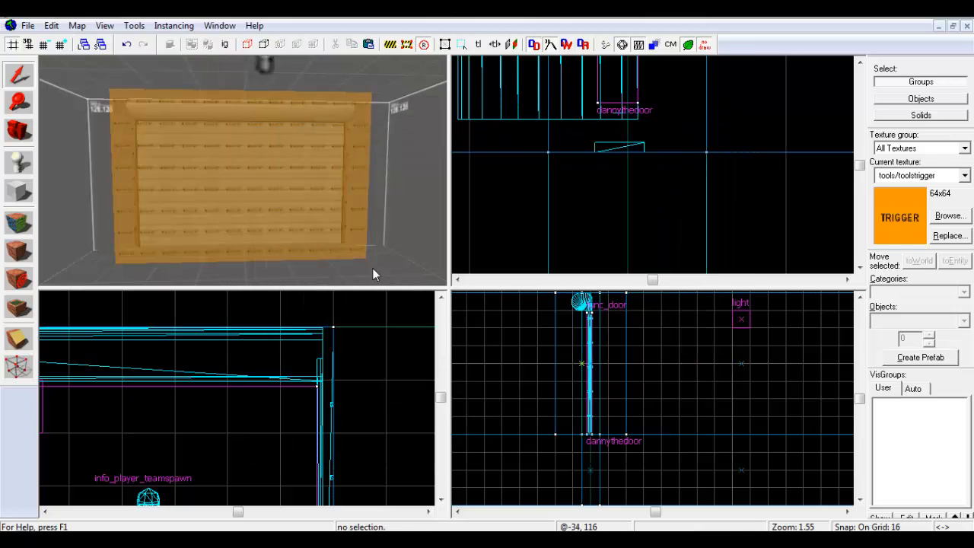
left_click(299, 210)
key("ctrl+t")
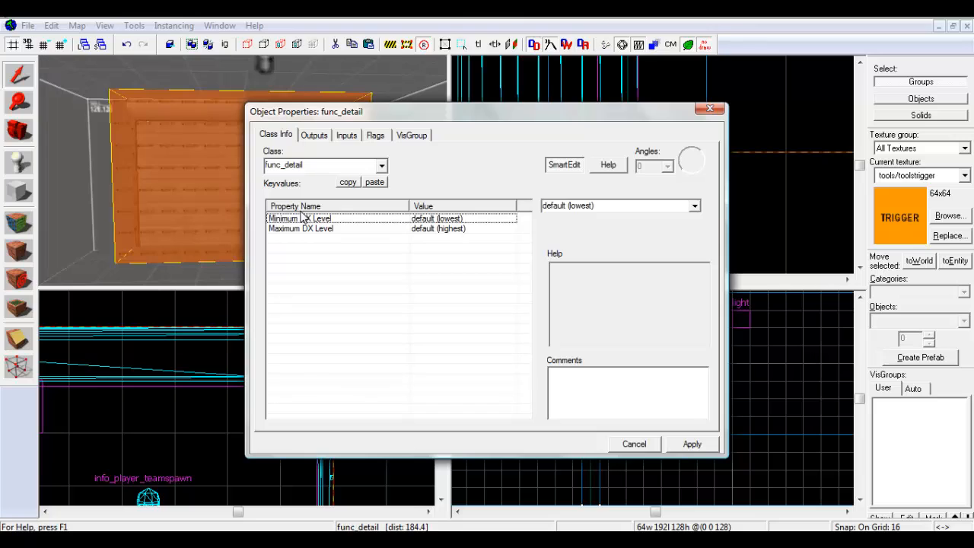
- Change the brush entity's class to trigger_multiple and apply it
left_click(332, 167)
key("BackSpace")
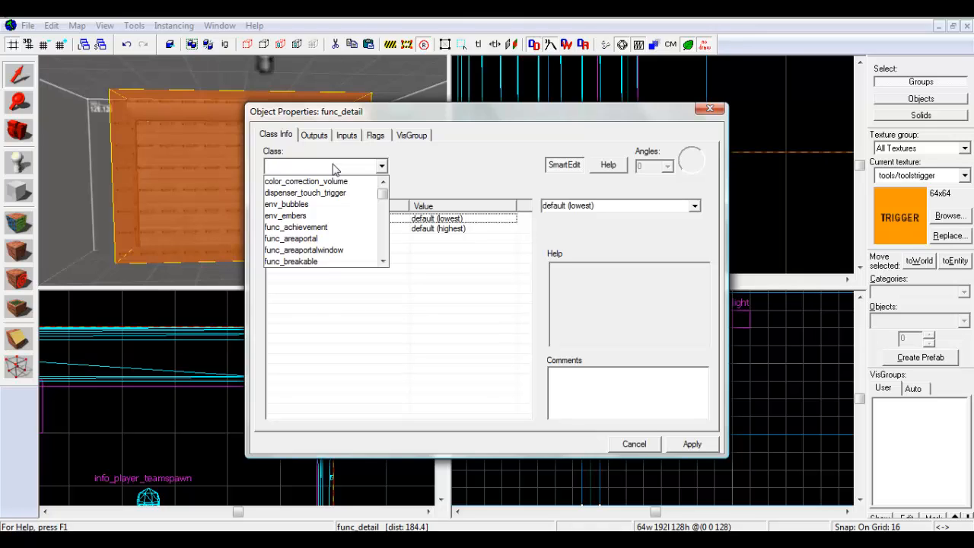
type("trigger")
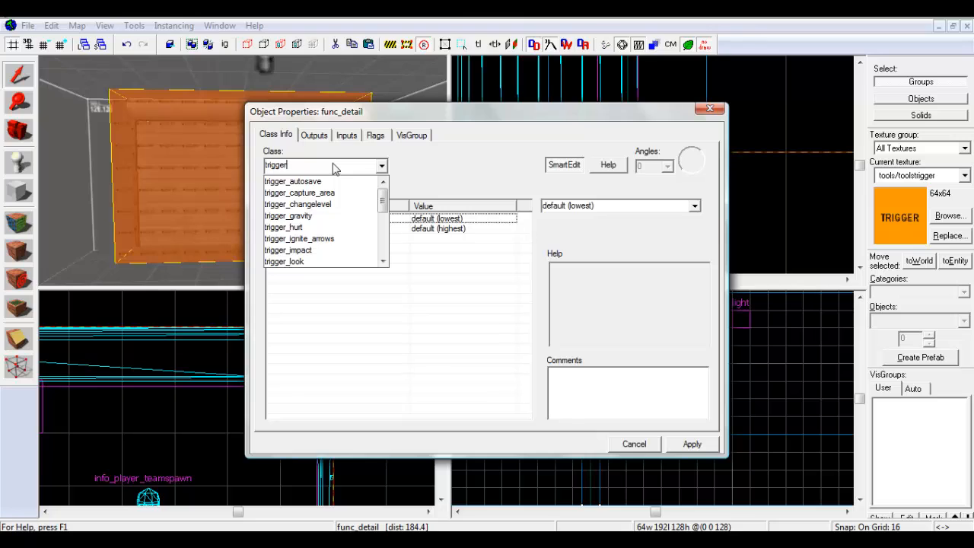
left_click_drag(384, 199, 386, 215)
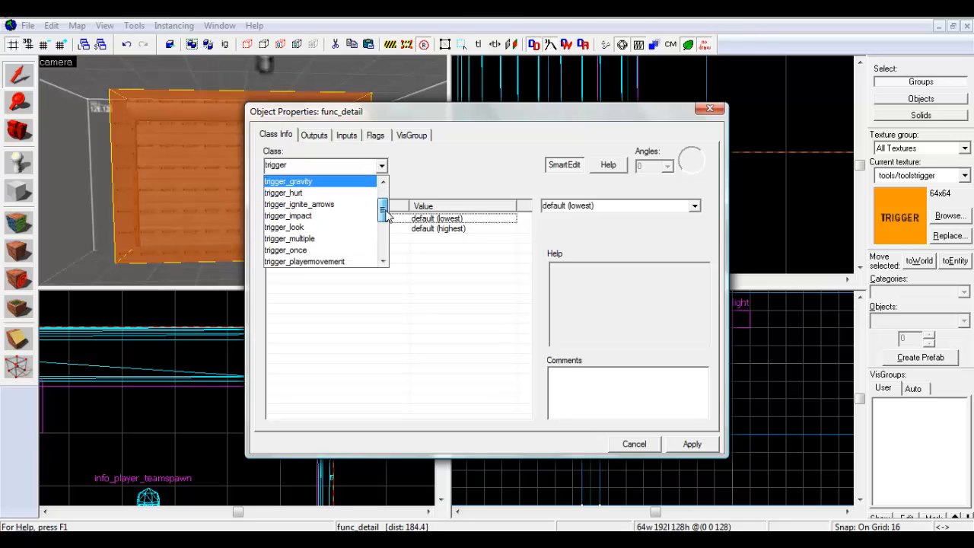
left_click(330, 238)
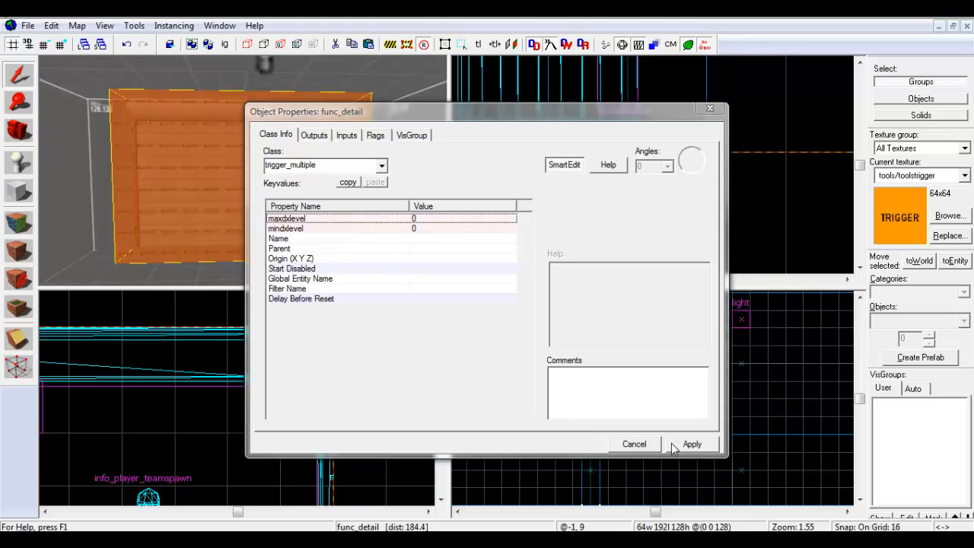
left_click(669, 443)
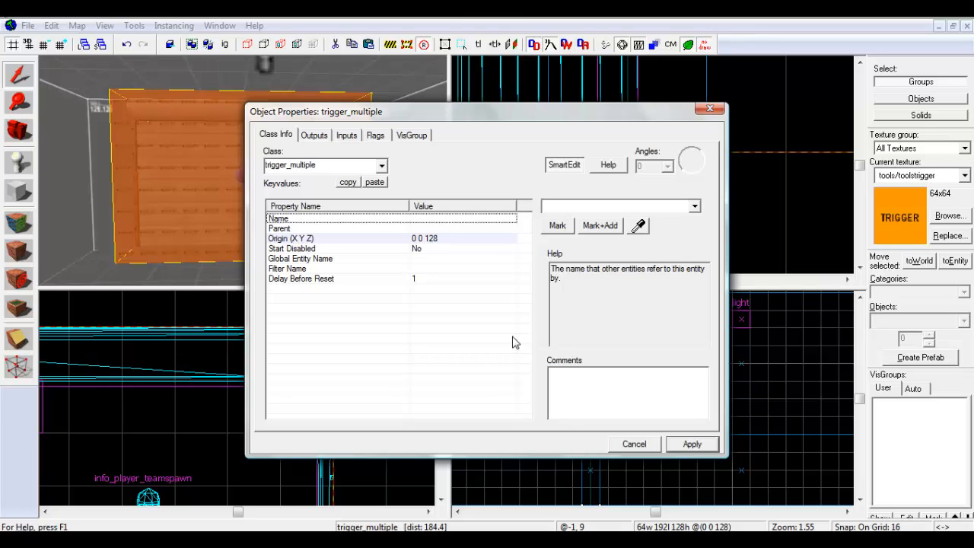
- Name the trigger entity door_trigger and apply the change
left_click(550, 205)
type("door")
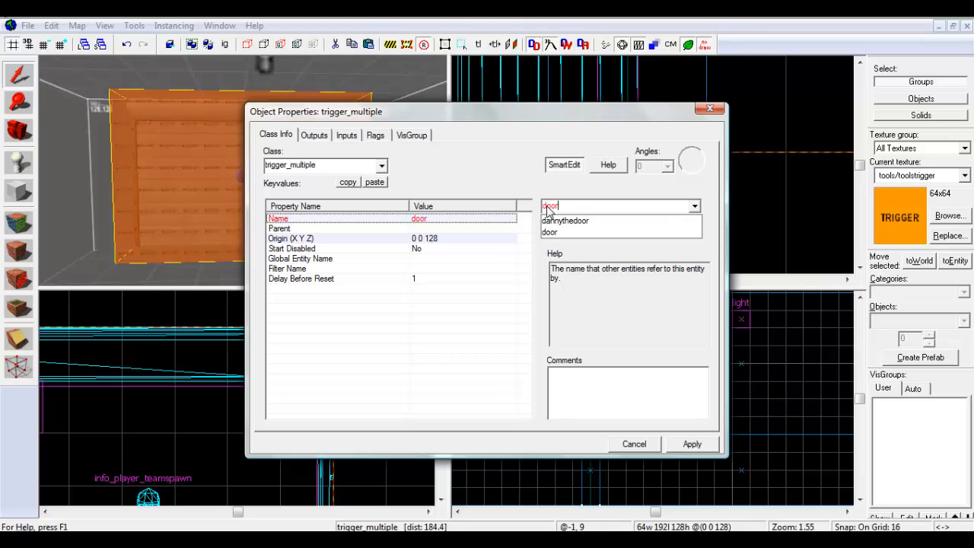
type("_trigger")
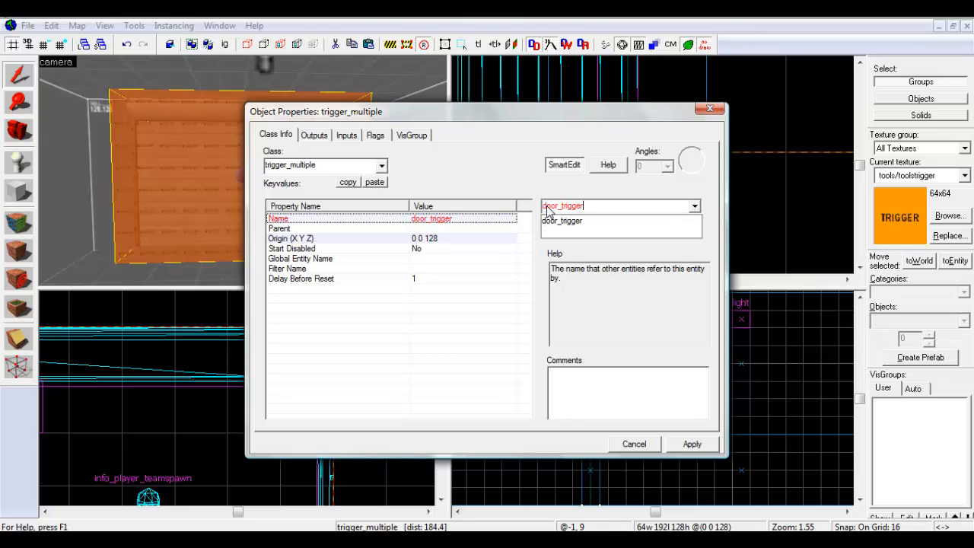
key("Return")
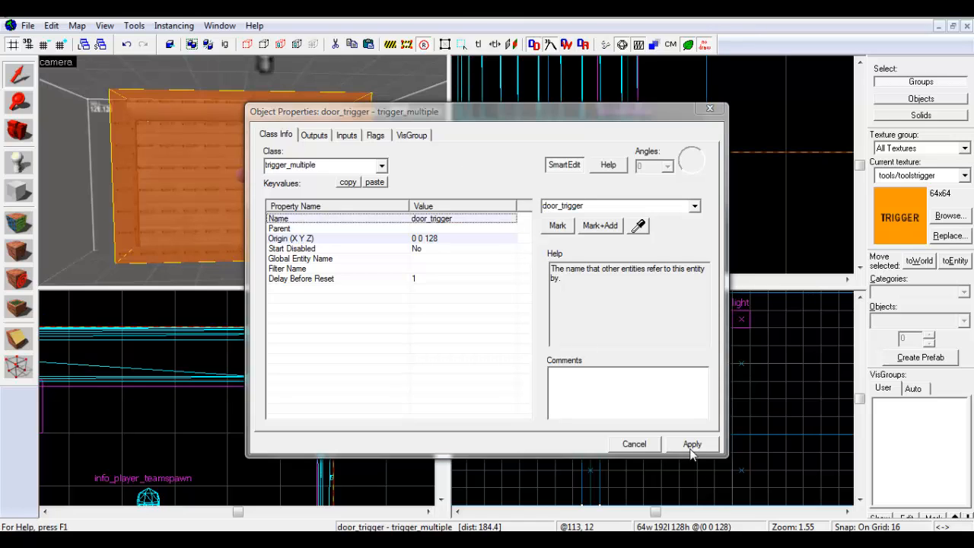
left_click(690, 449)
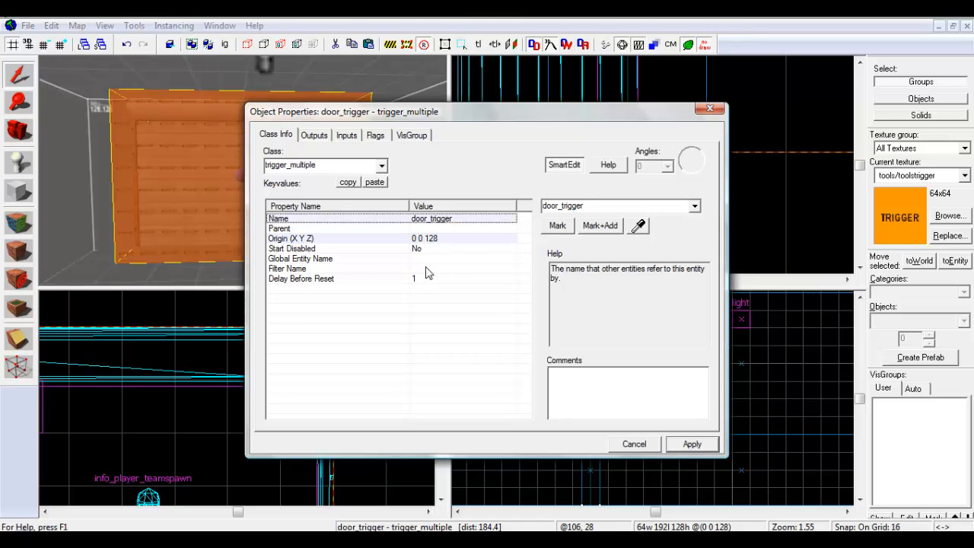
- Add an output to the trigger that fires OnStartTouch at dannythedoor via the Open input
left_click(315, 136)
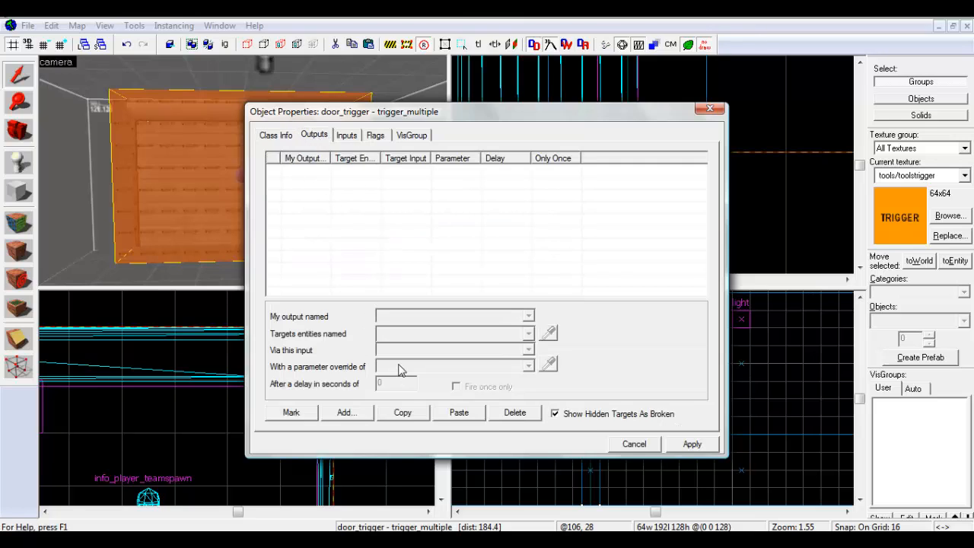
left_click(346, 412)
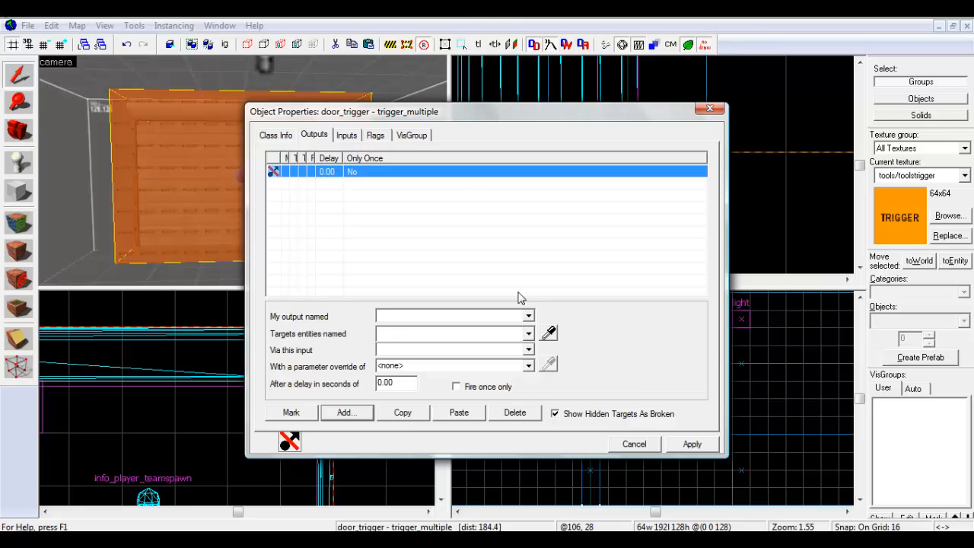
left_click(528, 315)
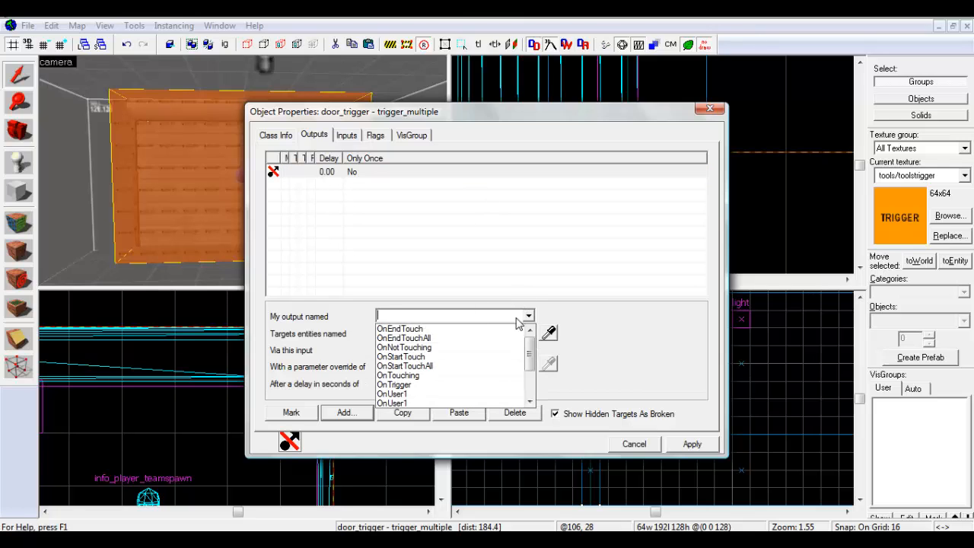
left_click(475, 357)
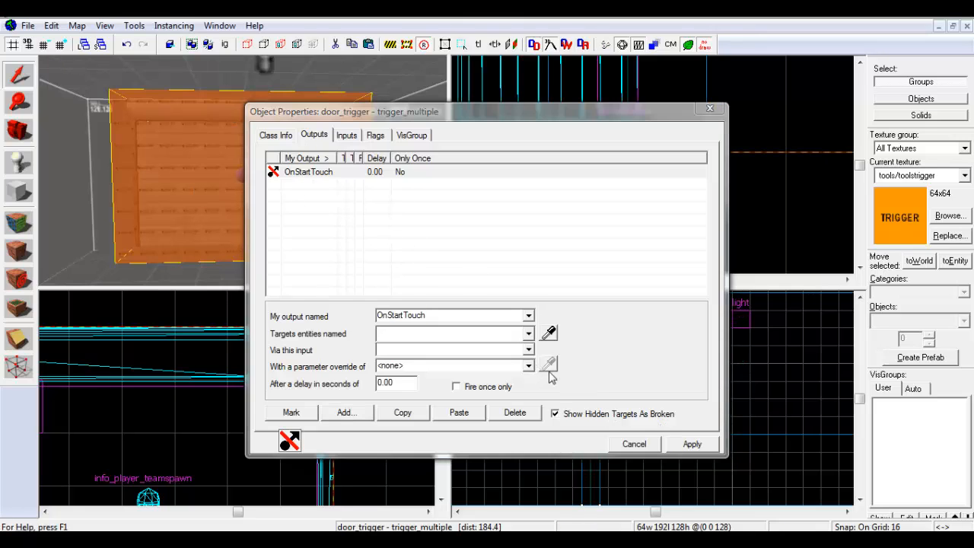
left_click(528, 333)
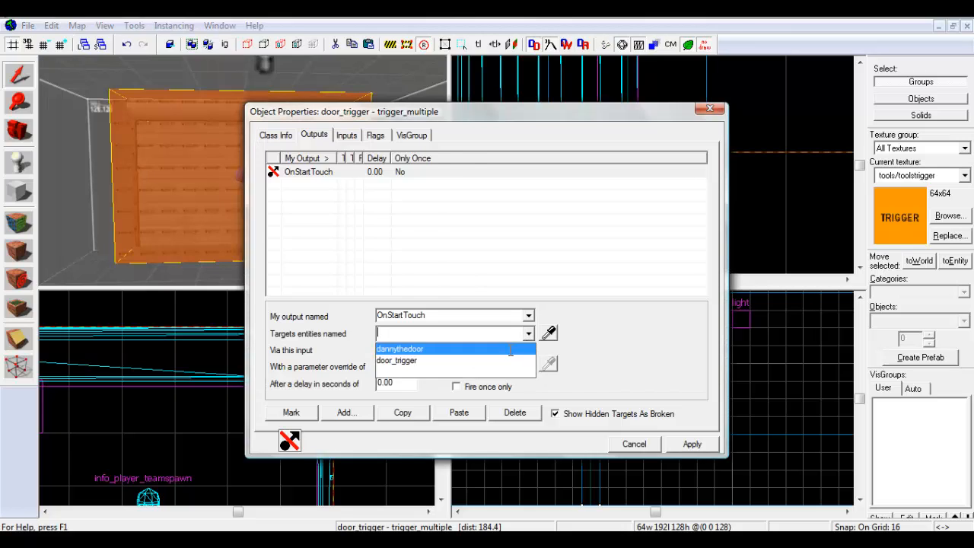
left_click(513, 349)
left_click(528, 350)
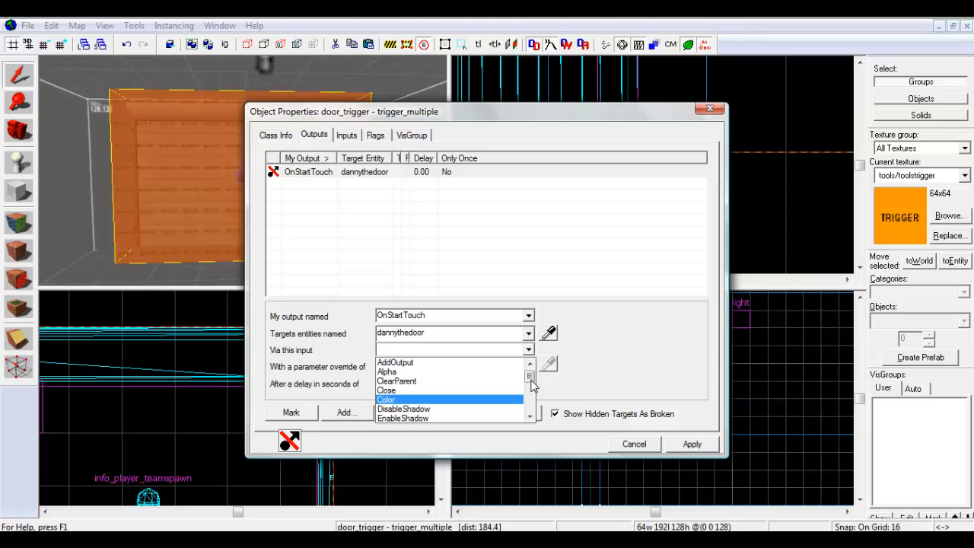
left_click_drag(530, 380, 529, 407)
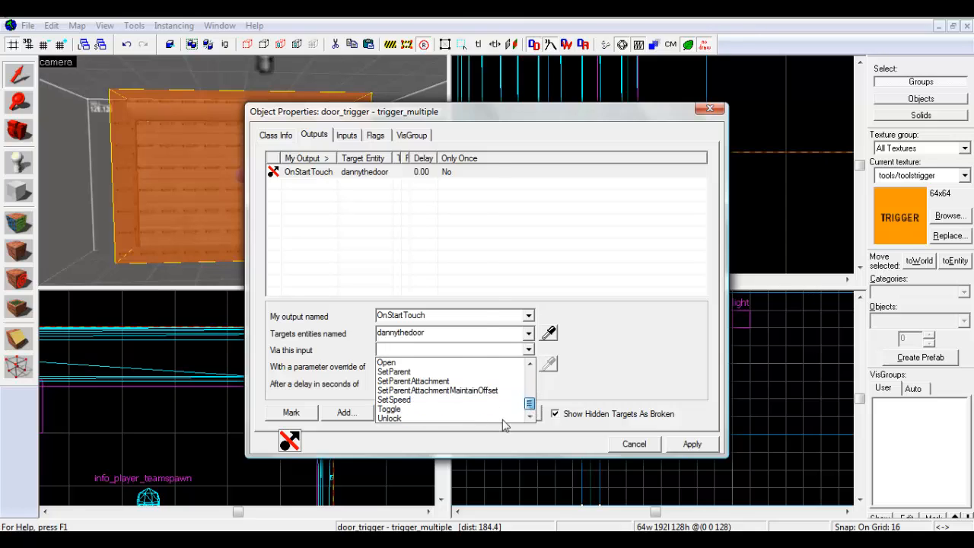
left_click(449, 362)
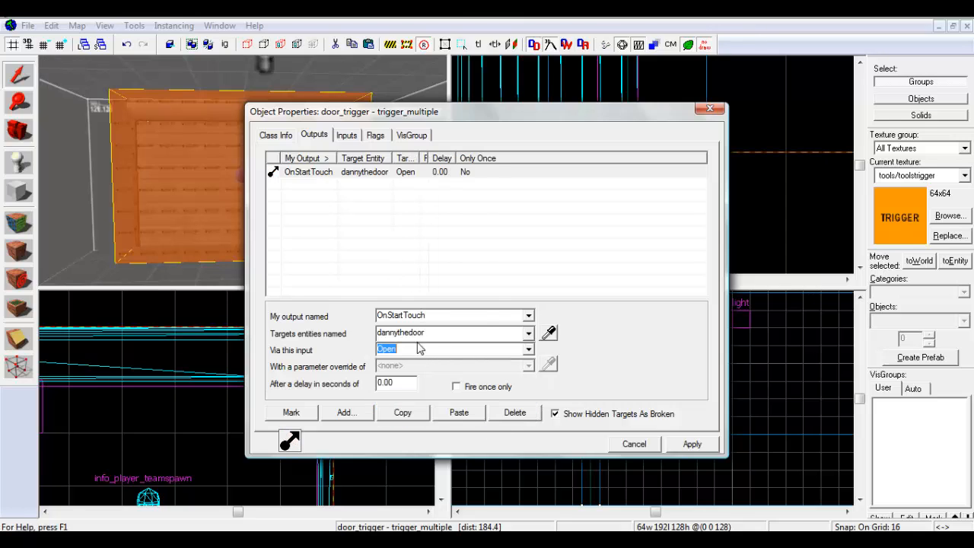
double_click(412, 316)
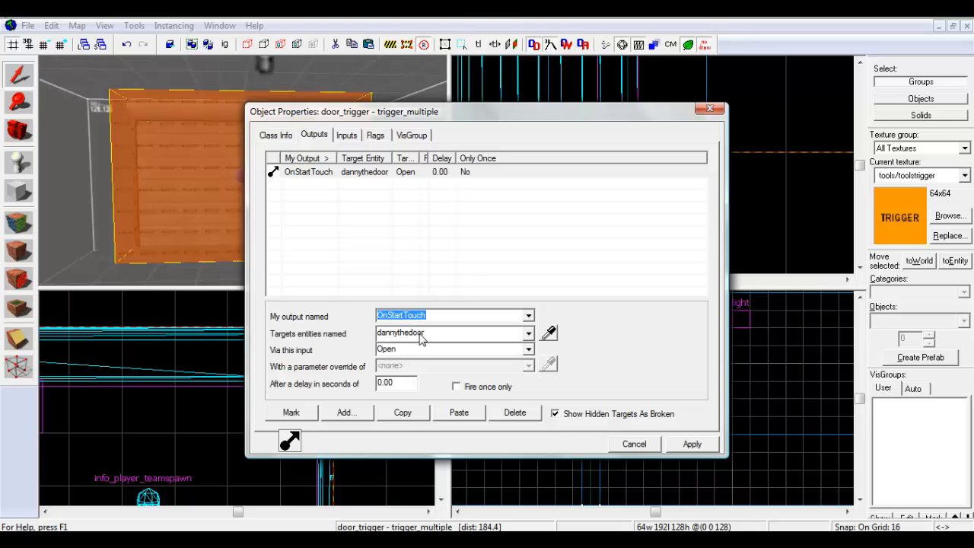
double_click(417, 337)
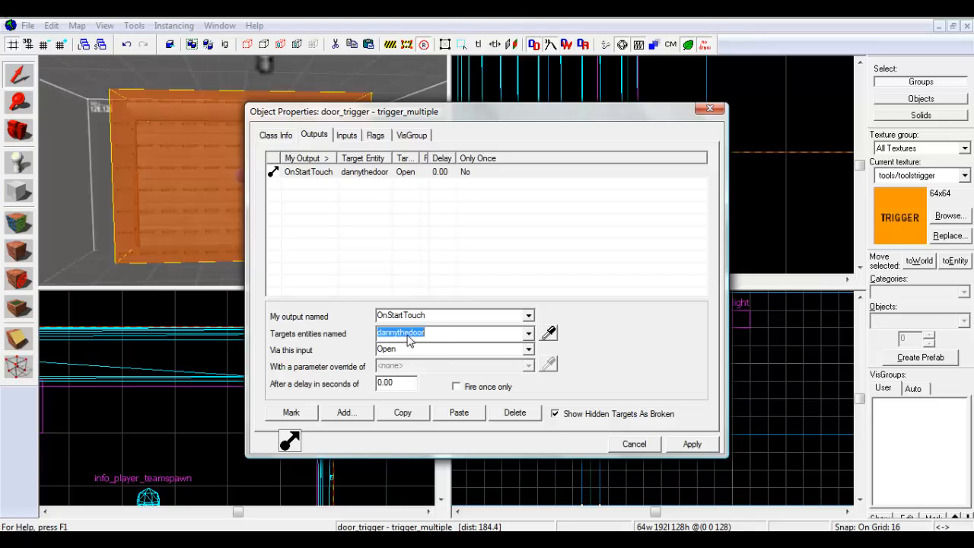
left_click(199, 247)
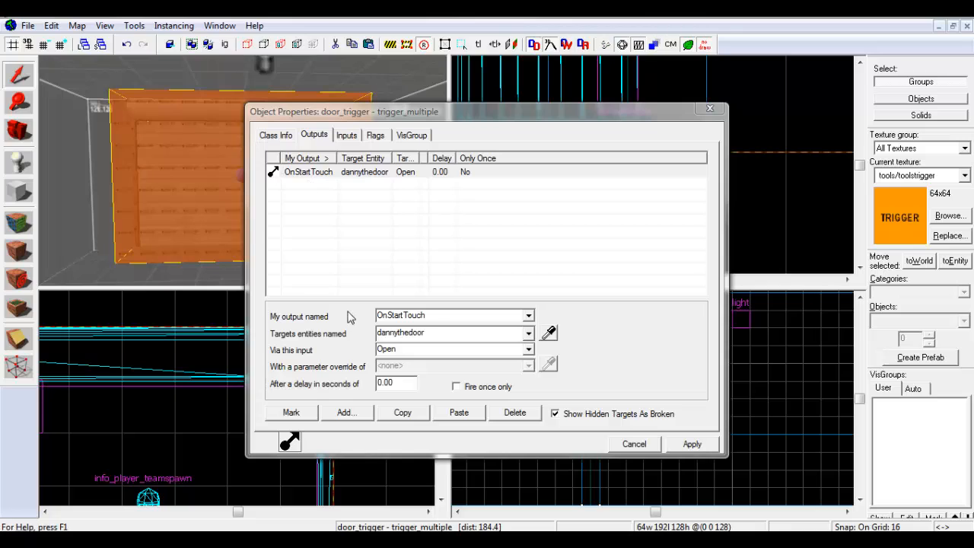
left_click(398, 344)
double_click(405, 350)
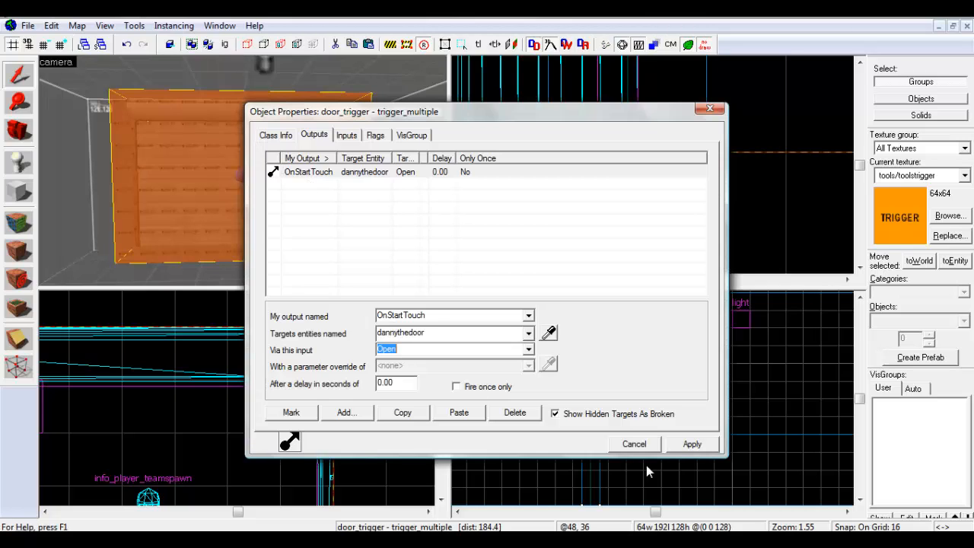
- Apply the new output to door_trigger and open the properties of the func_door dannythedoor behind the trigger brush
left_click(682, 448)
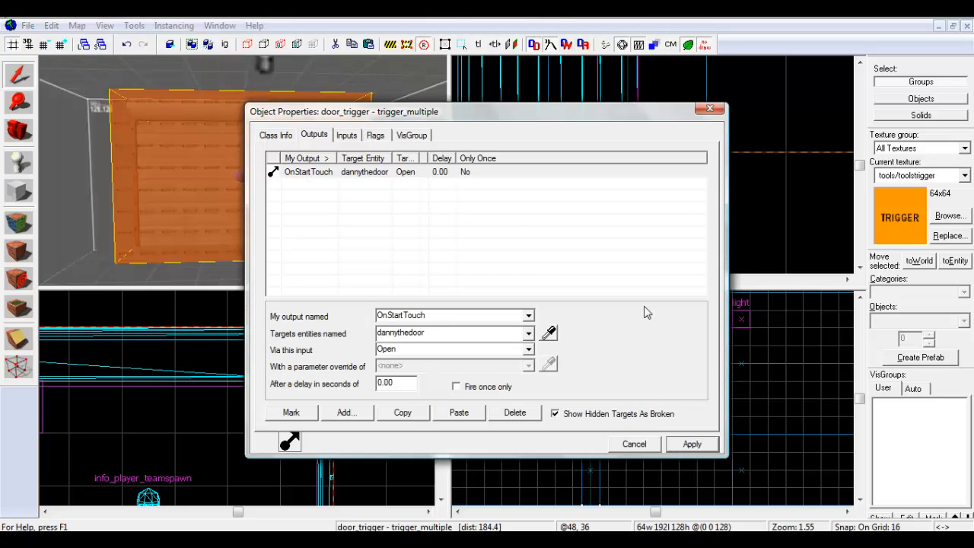
left_click(709, 110)
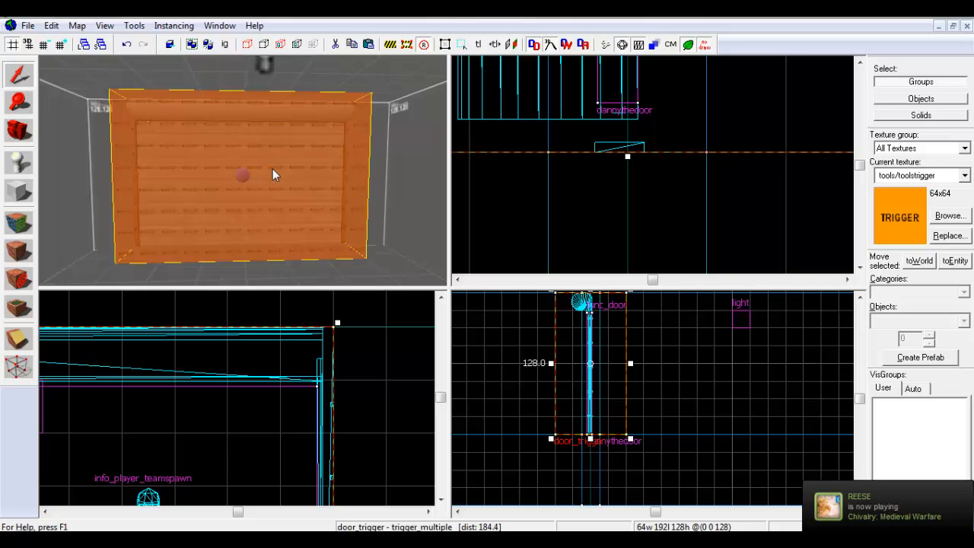
scroll(272, 175, "up", 5)
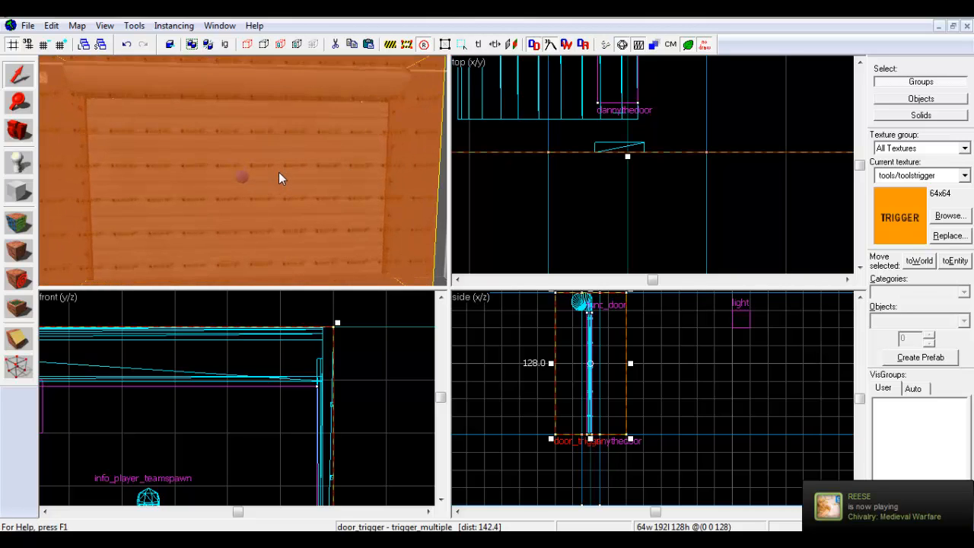
scroll(248, 190, "up", 4)
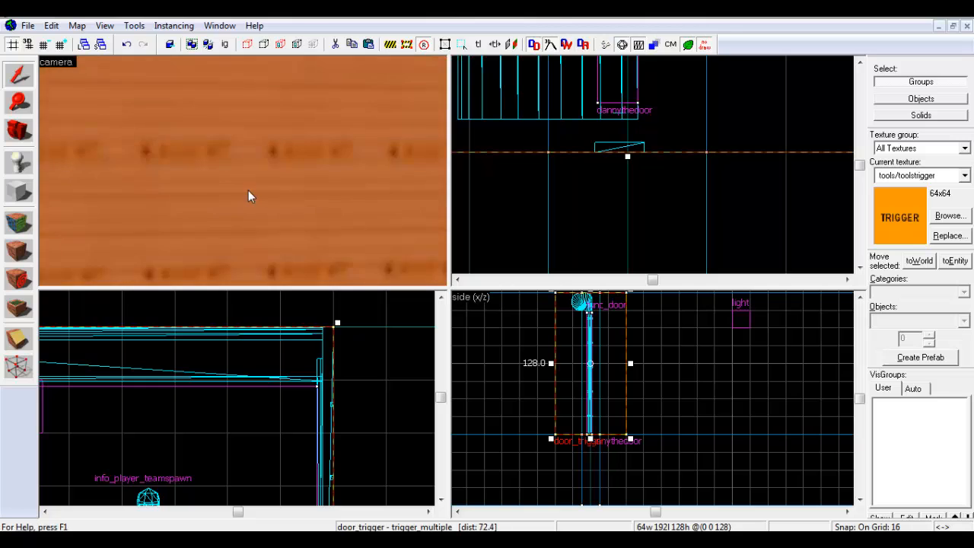
double_click(254, 185)
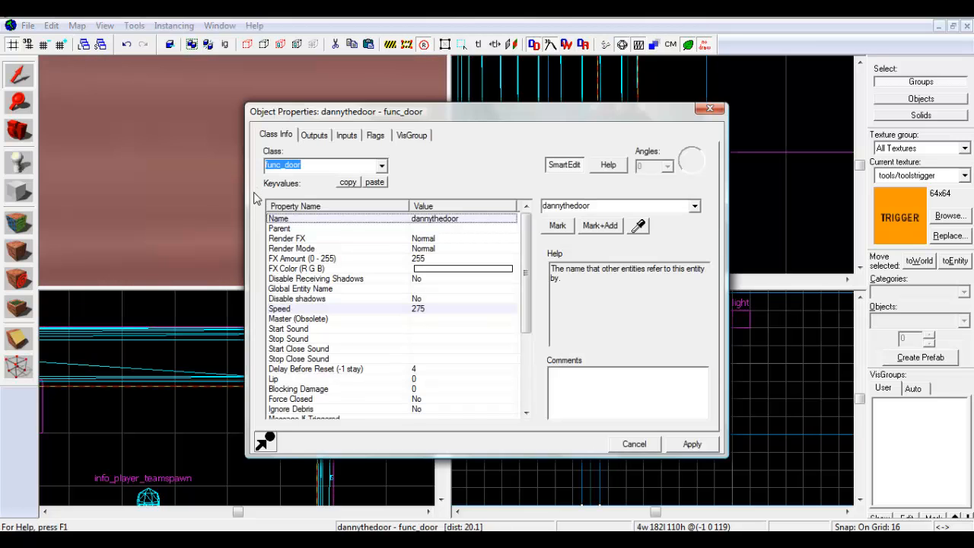
left_click(182, 190)
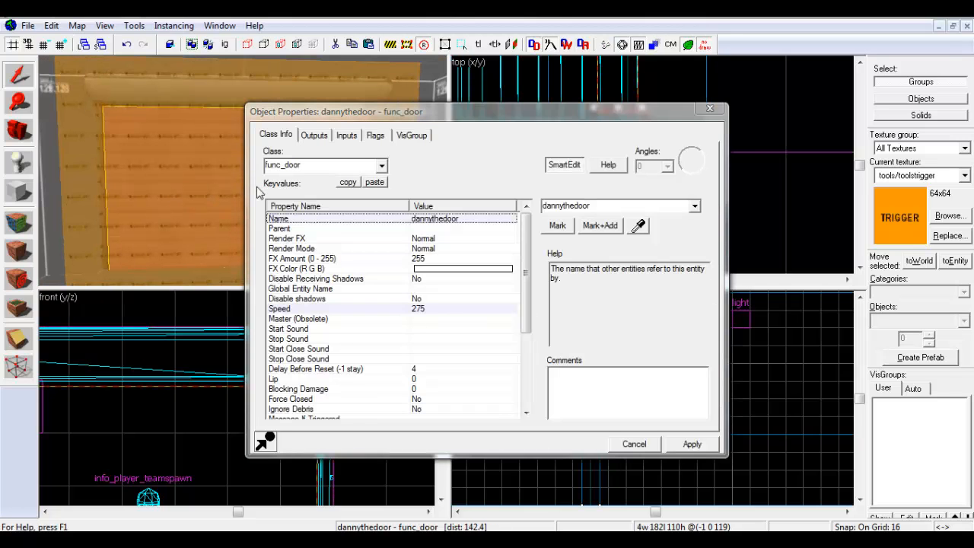
- Set the door's Start Sound to RotDoorSound.DefaultMove and preview the sound
left_click(386, 332)
left_click(355, 340)
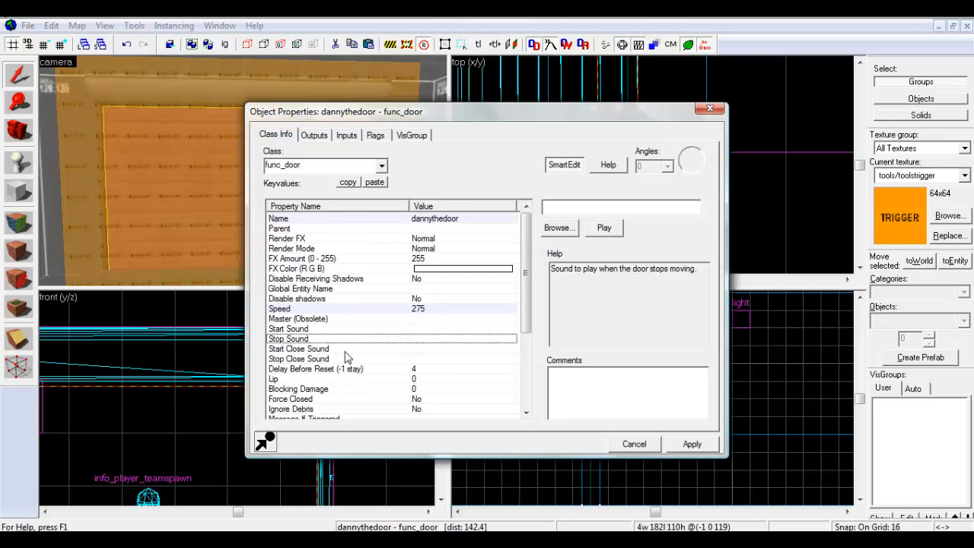
left_click(346, 349)
left_click(350, 359)
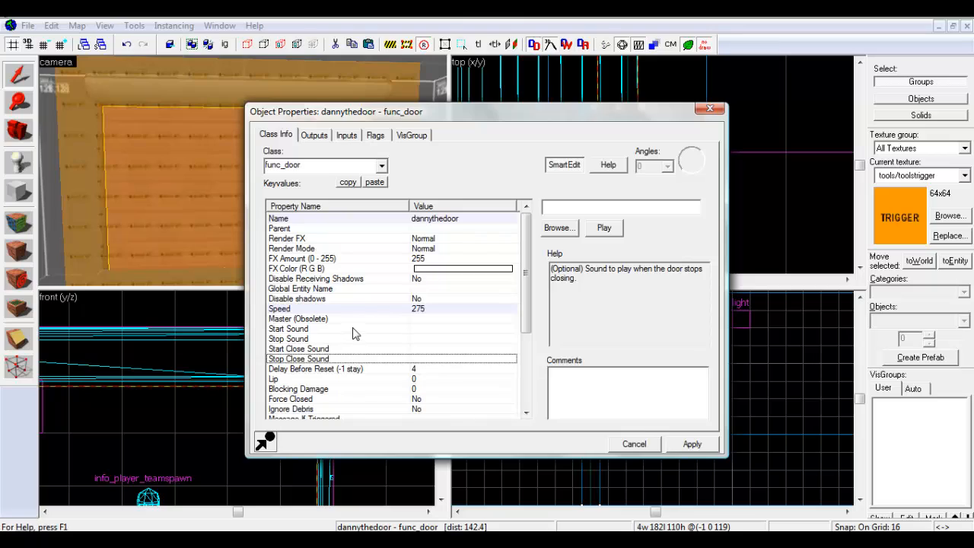
left_click(356, 330)
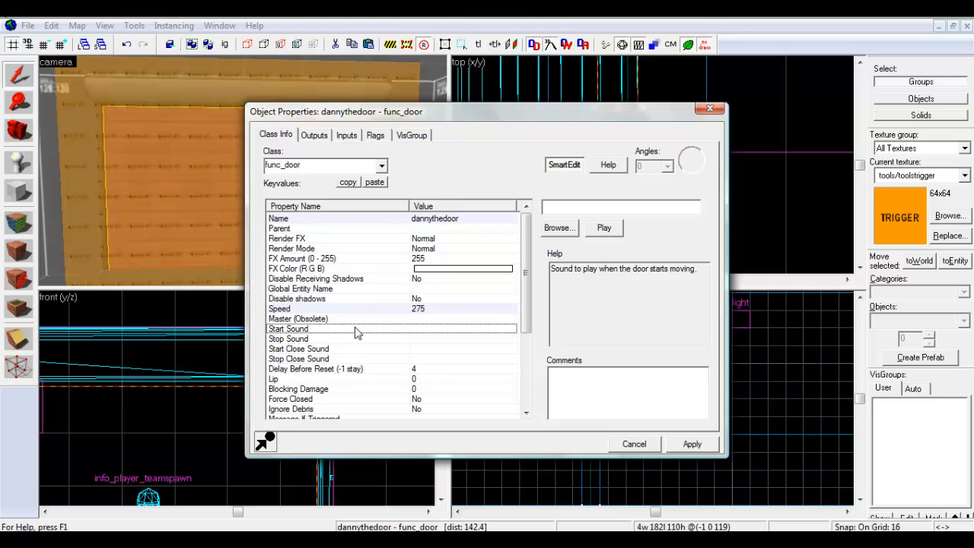
key("r")
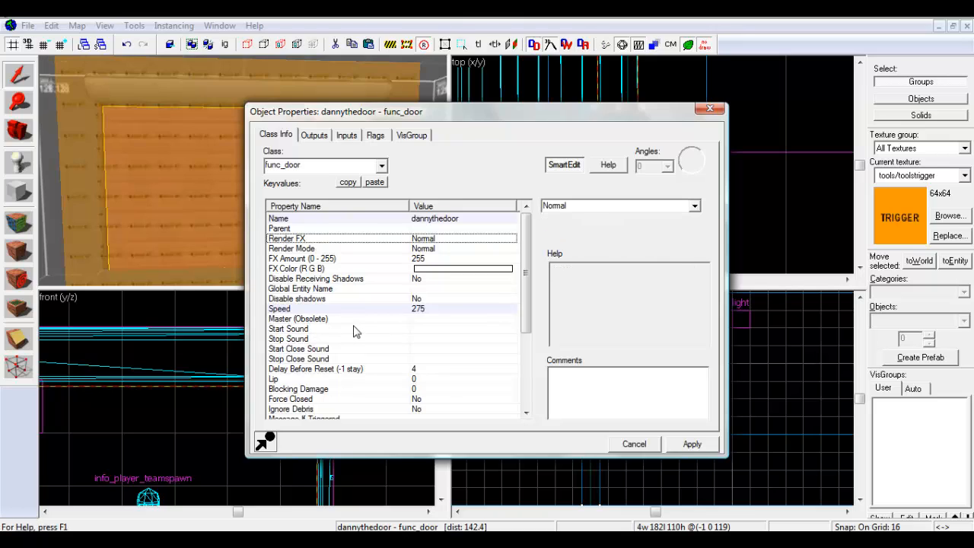
left_click(352, 329)
left_click(570, 207)
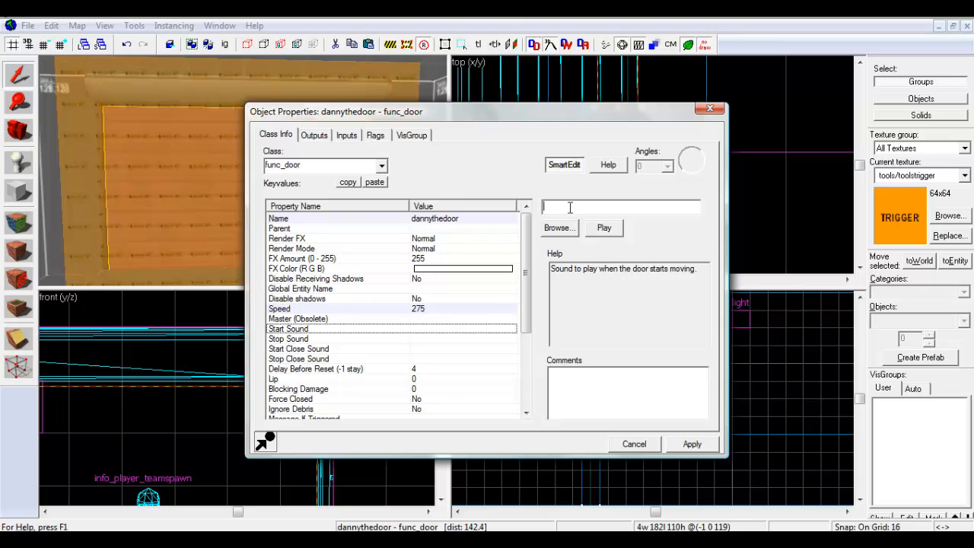
type("Rot")
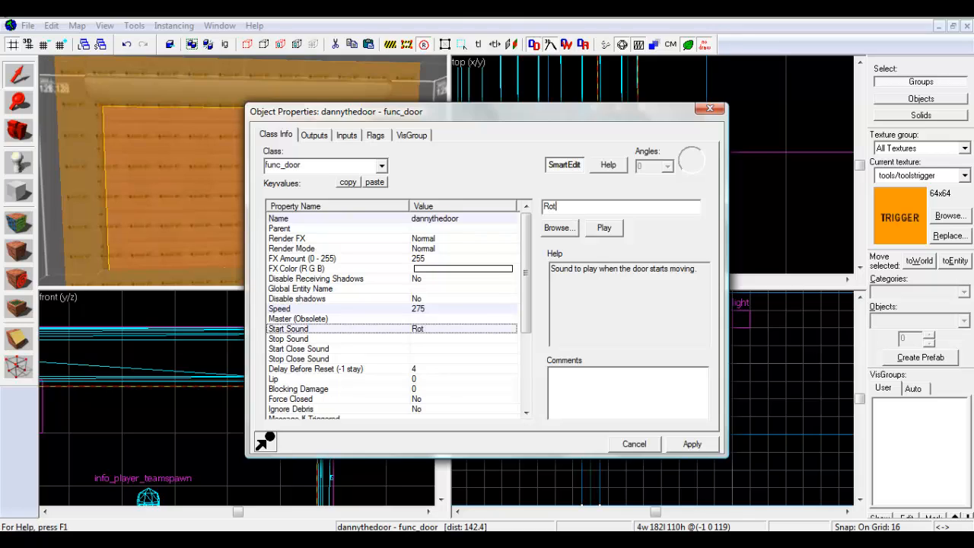
type("DoorSound.")
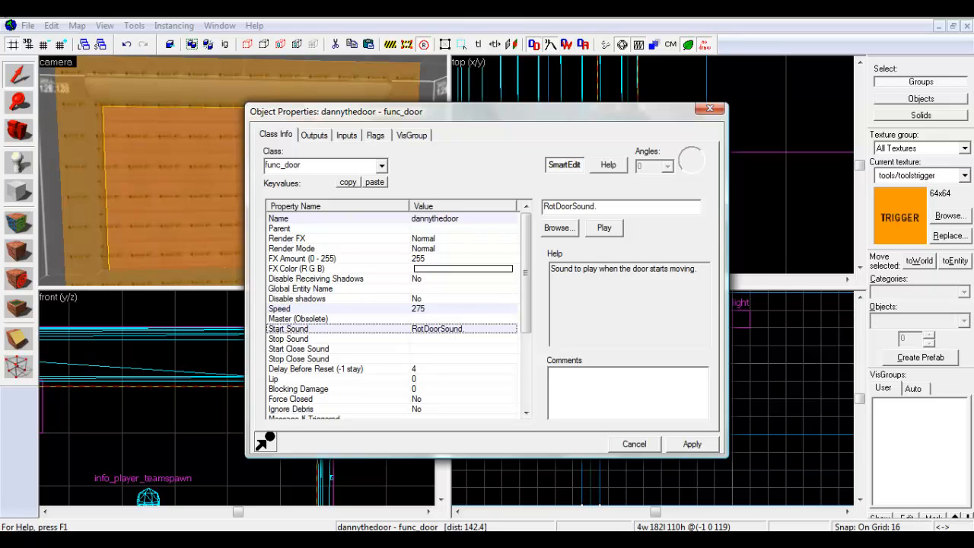
type("Def")
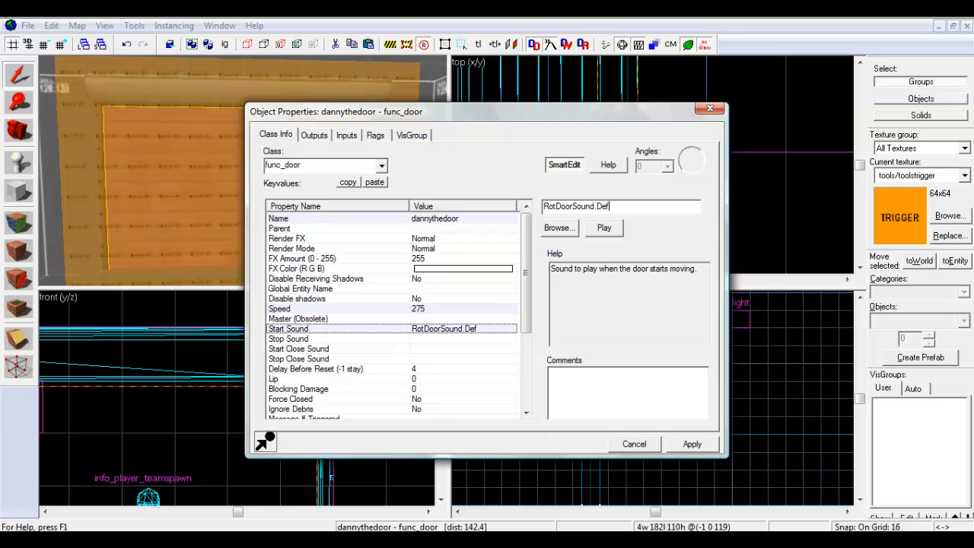
type("aultMove")
left_click(611, 231)
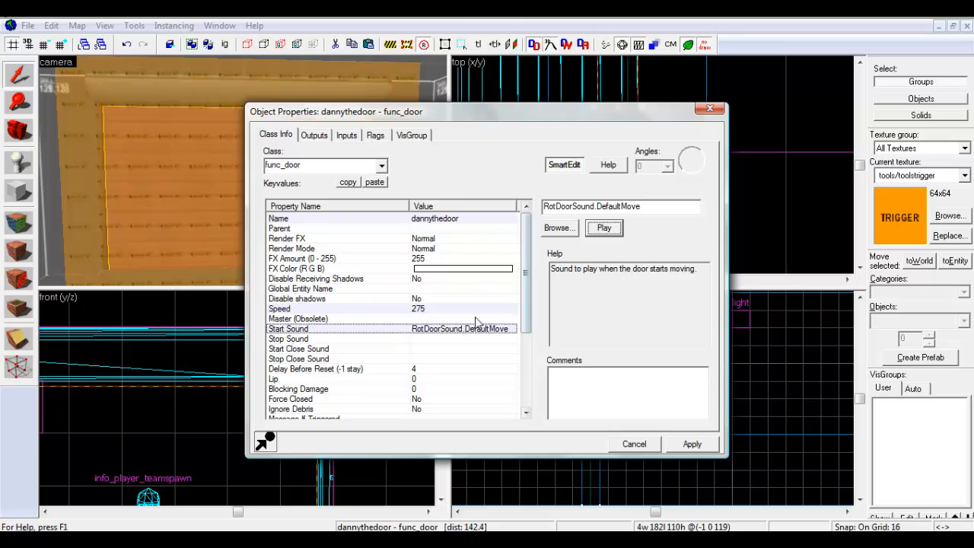
- Set the door's Stop Sound to DoorSound.DefaultArrive and preview the sound
left_click(468, 341)
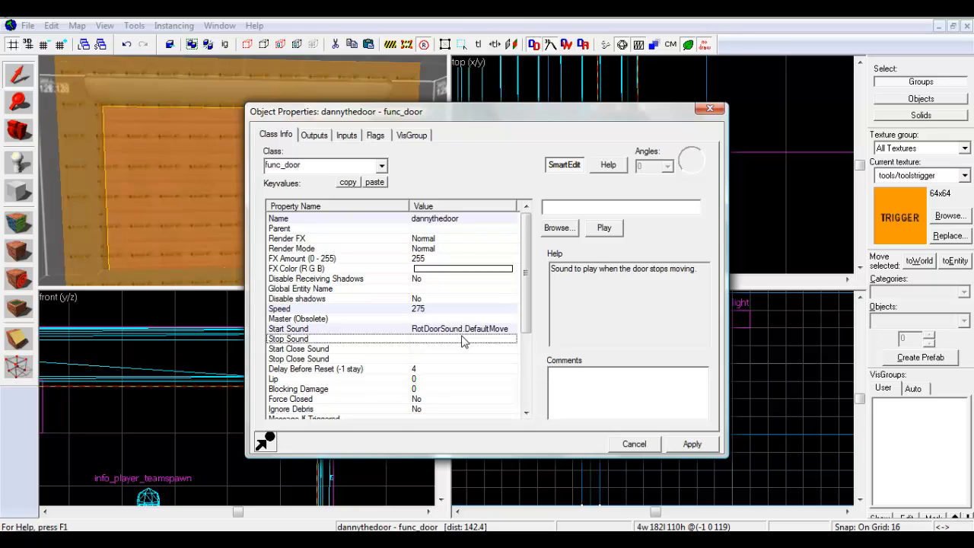
left_click(551, 207)
type("Do")
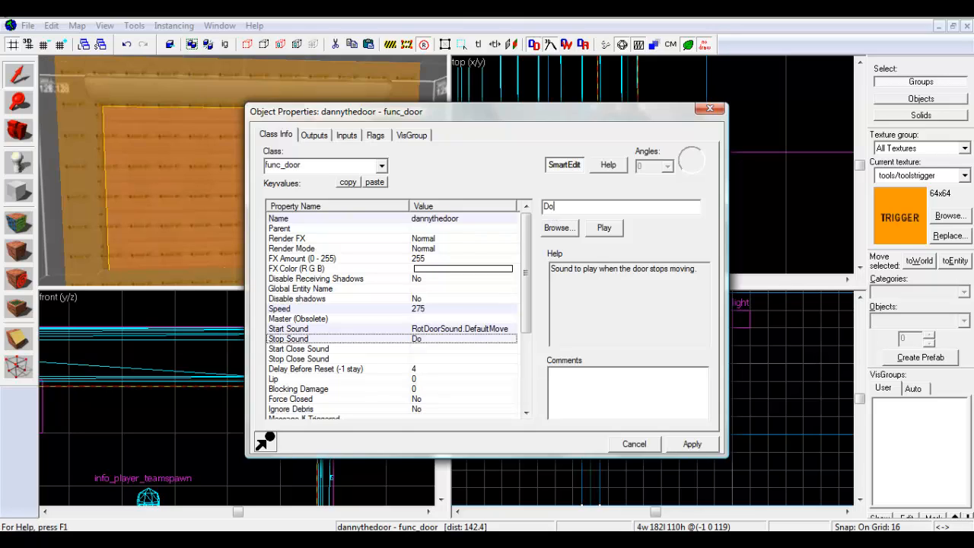
type("orSound.DefaultAr")
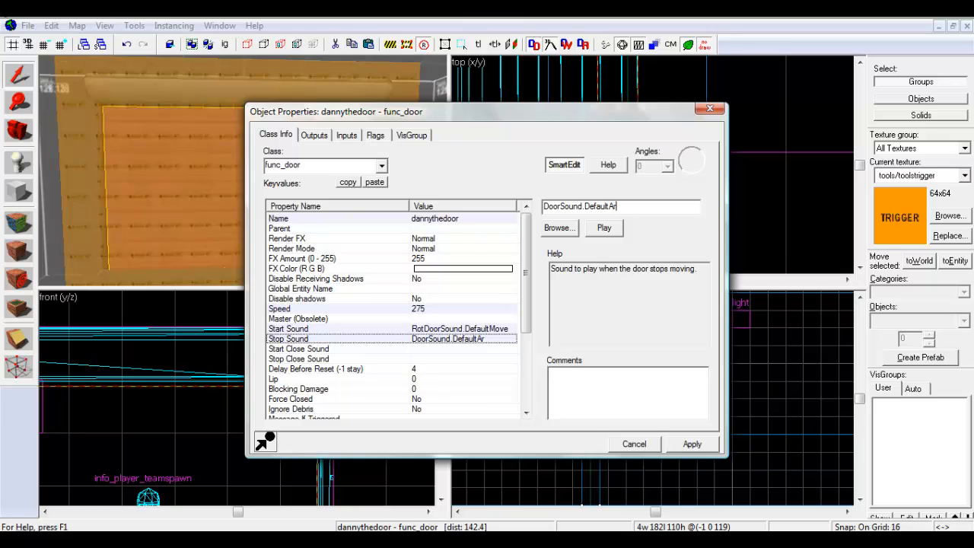
type("ive")
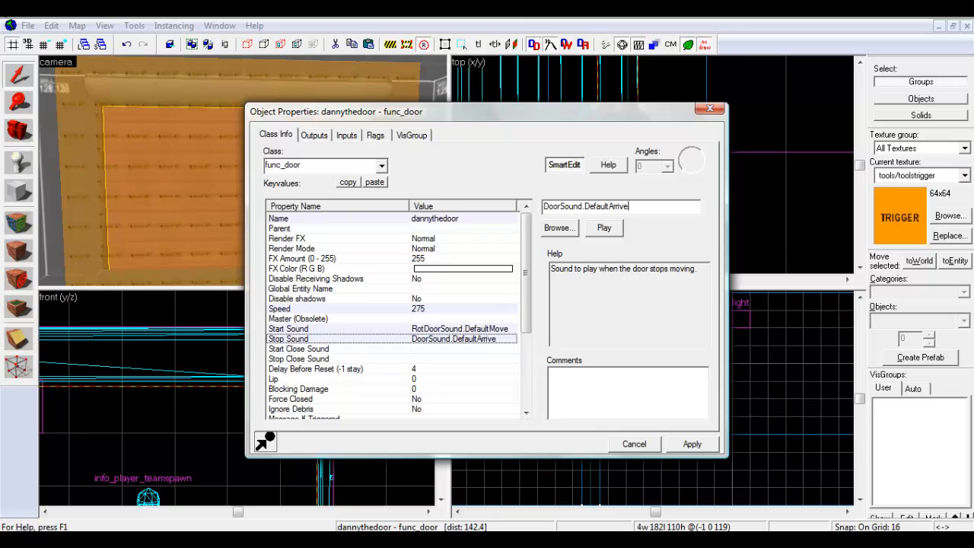
left_click(612, 230)
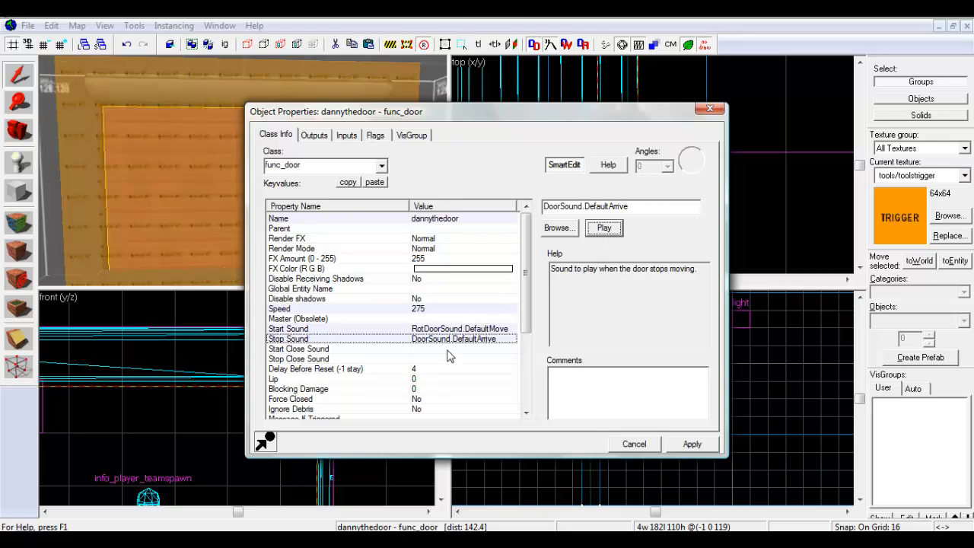
- Copy the Start Sound value RotDoorSound.DefaultMove into the door's Start Close Sound
left_click(494, 330)
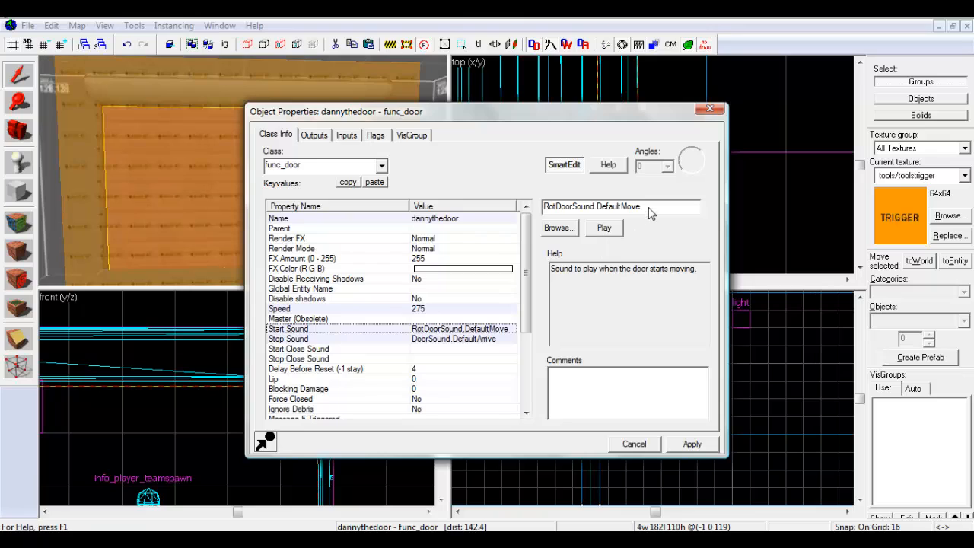
left_click_drag(648, 206, 544, 207)
right_click(578, 204)
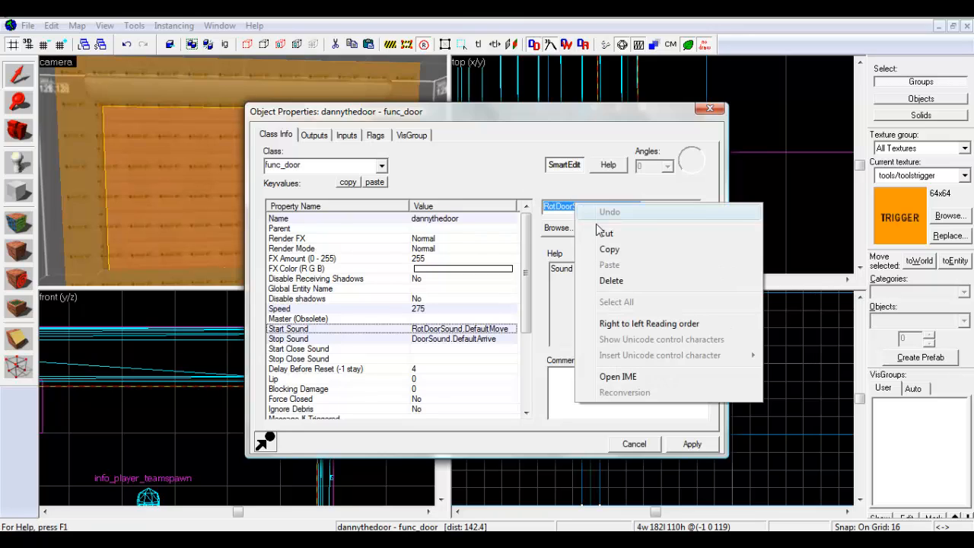
left_click(609, 251)
left_click(433, 351)
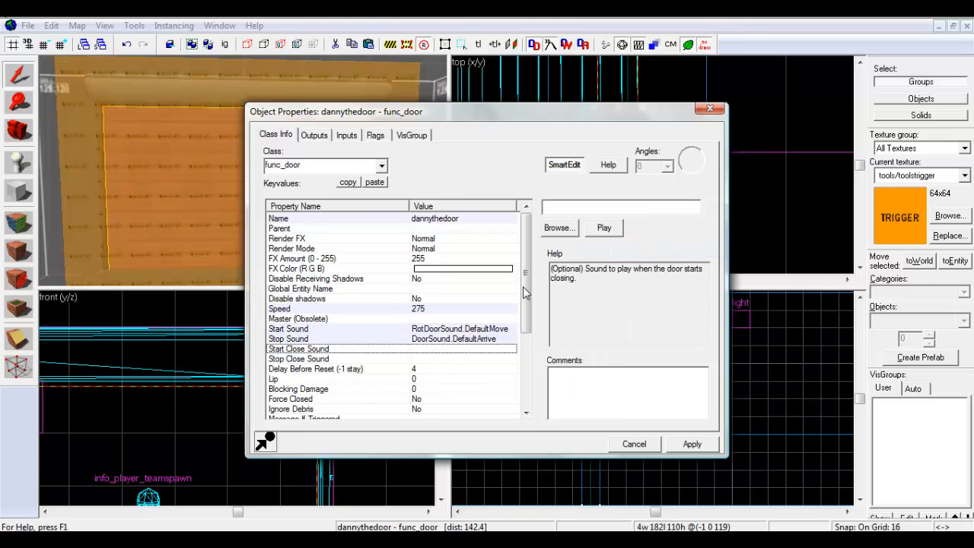
right_click(574, 206)
left_click(605, 270)
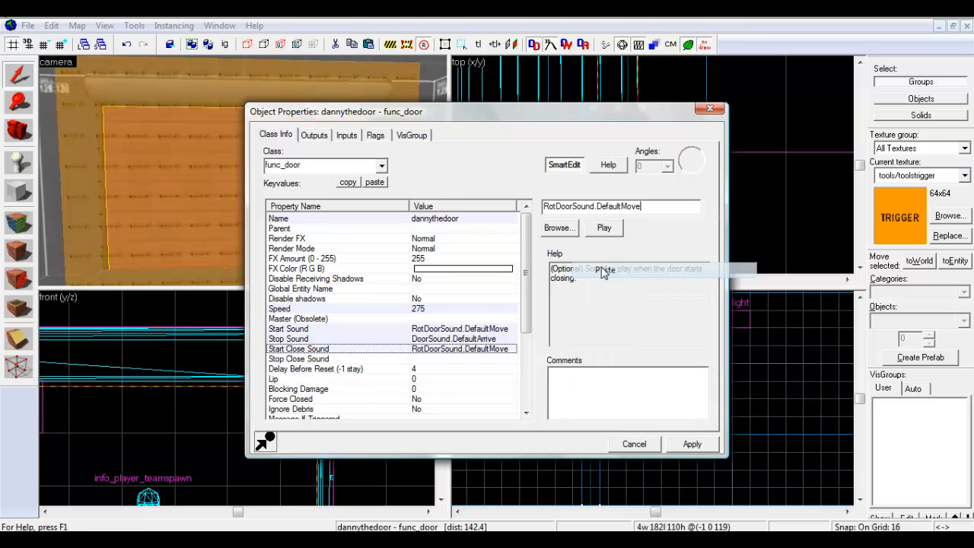
- Copy the Stop Sound value DoorSound.DefaultArrive into Stop Close Sound, and apply the door's sound settings
key("Up")
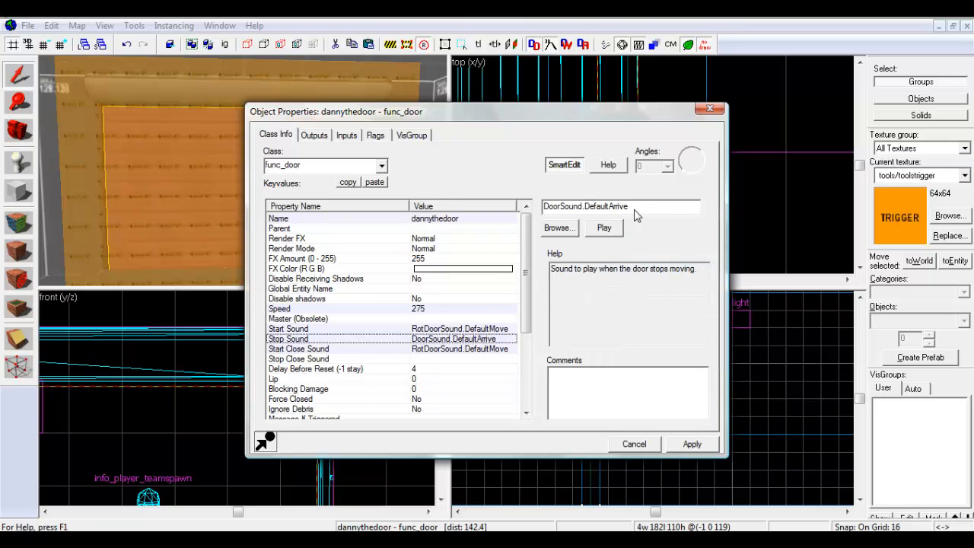
left_click_drag(629, 206, 533, 206)
right_click(595, 206)
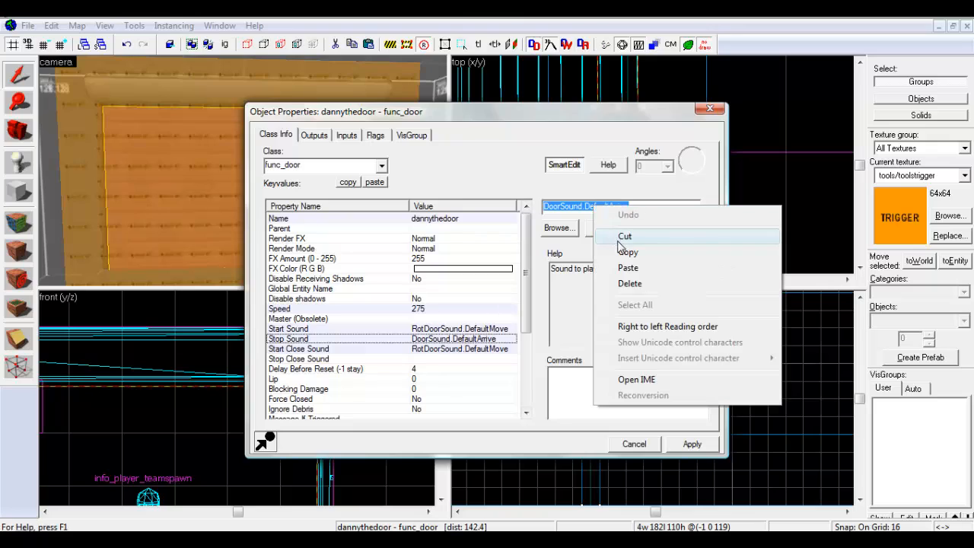
left_click(629, 251)
left_click(473, 357)
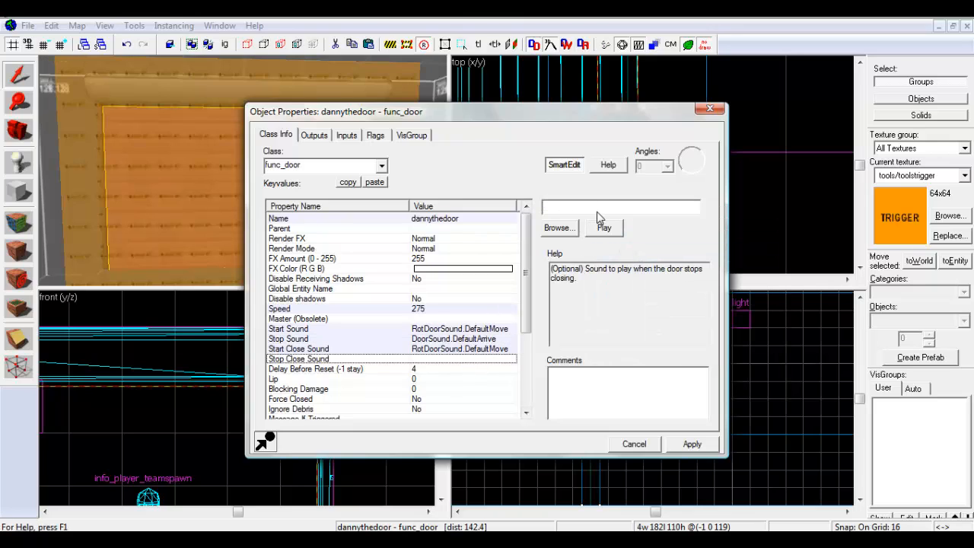
left_click(578, 206)
key("ctrl+v")
left_click(685, 445)
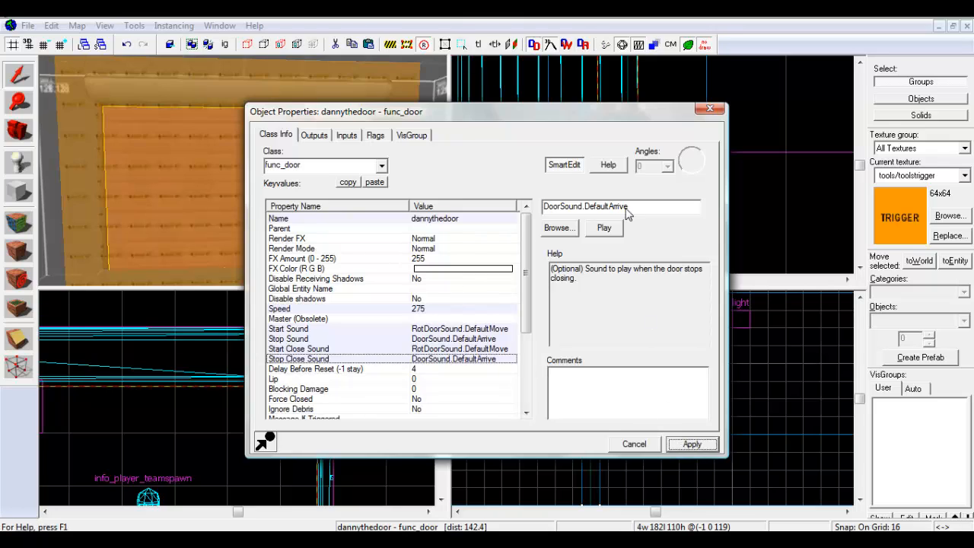
left_click(708, 108)
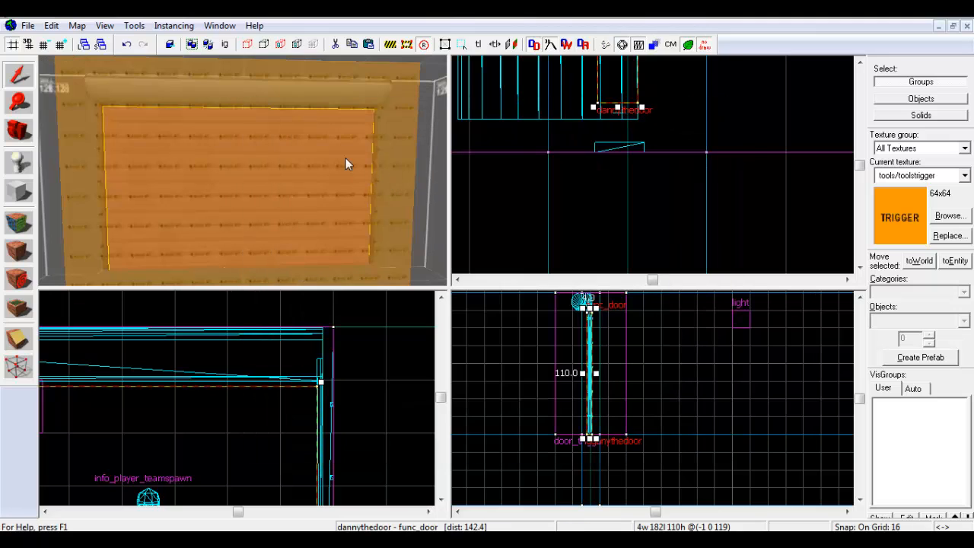
key("z")
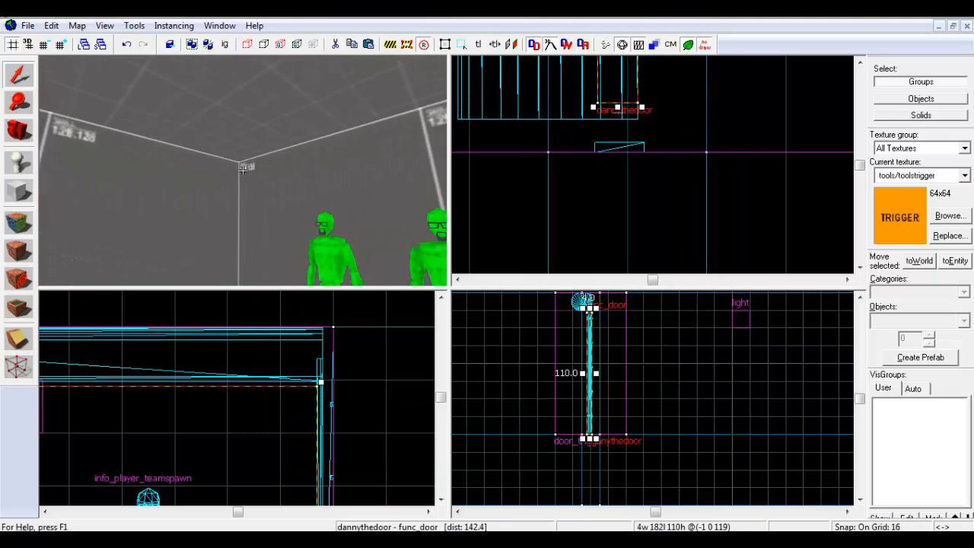
key("w")
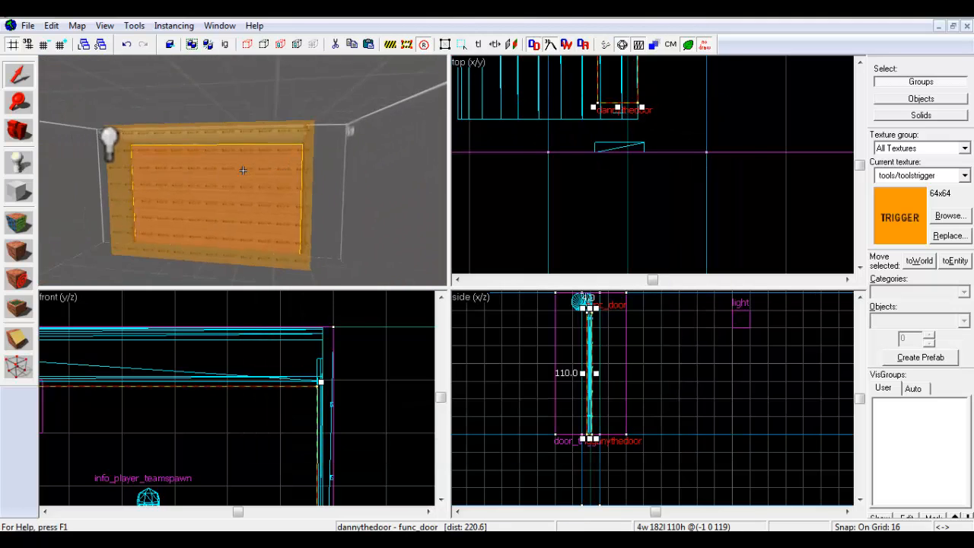